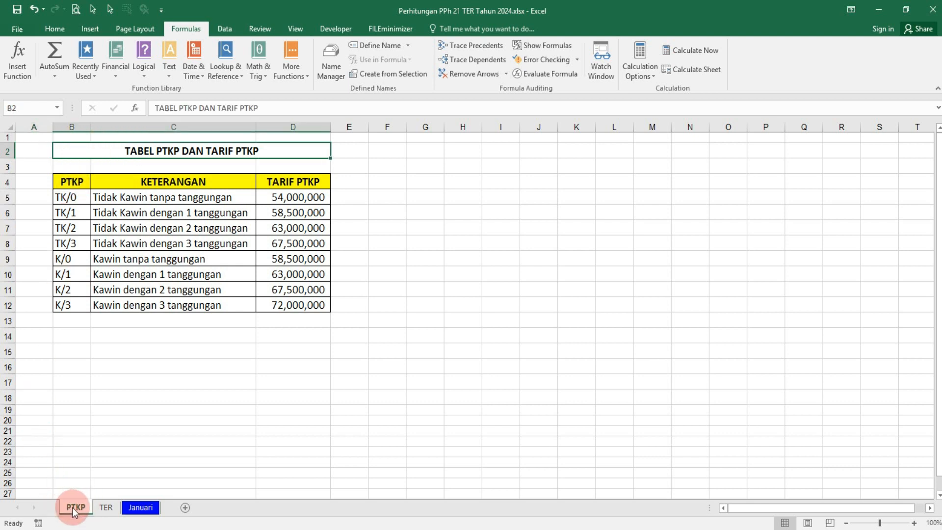
Step: Name the PTKP table's data range B5:D12 PTKP, leaving out the title and header rows
drag(132, 151, 167, 333)
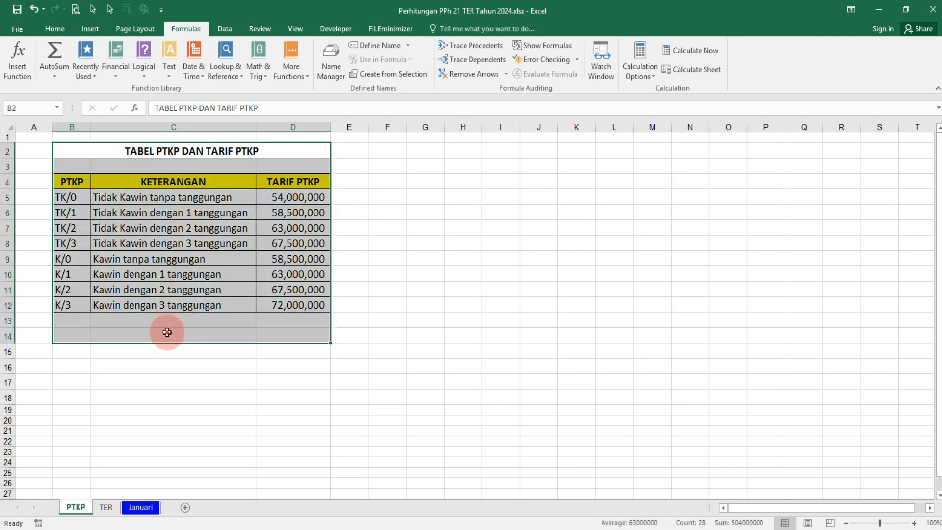
click(167, 332)
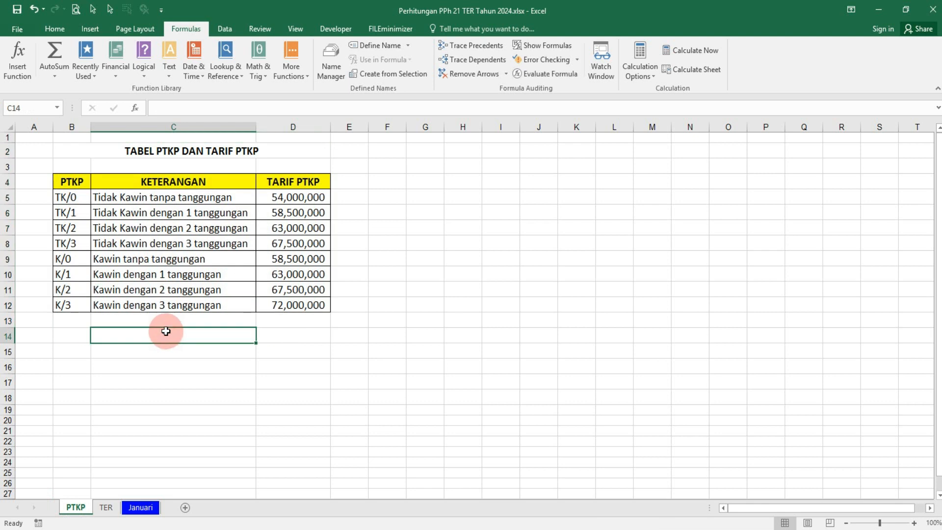
drag(69, 195, 278, 302)
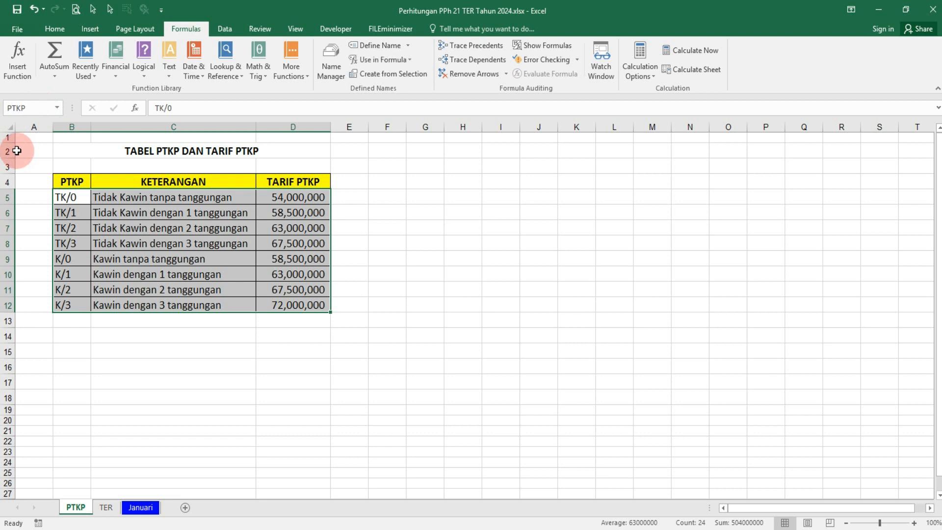
click(171, 151)
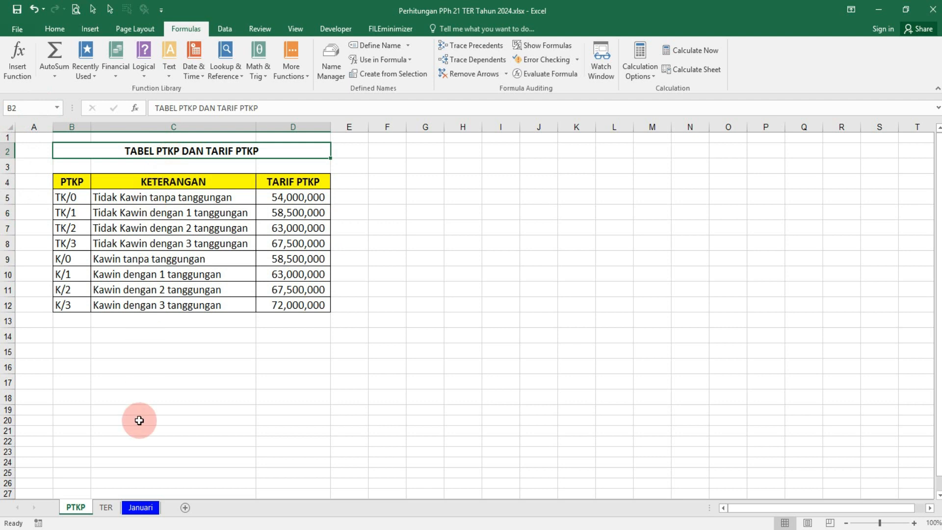
Step: Examine the TER A, B and C category tables on the TER sheet
click(106, 507)
click(150, 156)
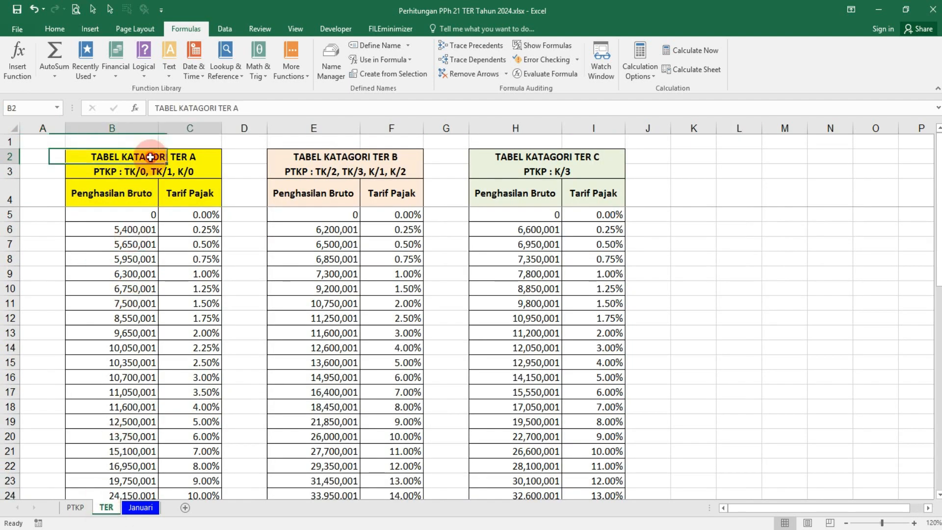
click(295, 156)
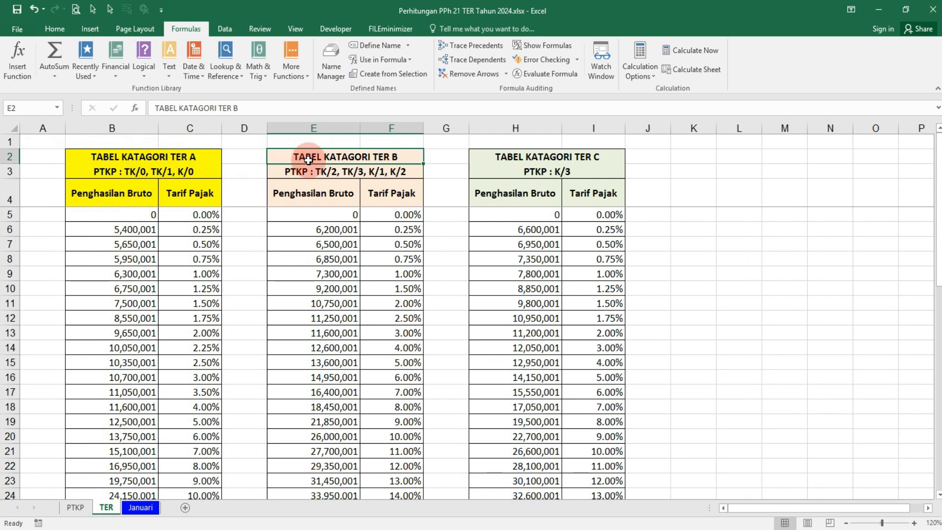
click(533, 156)
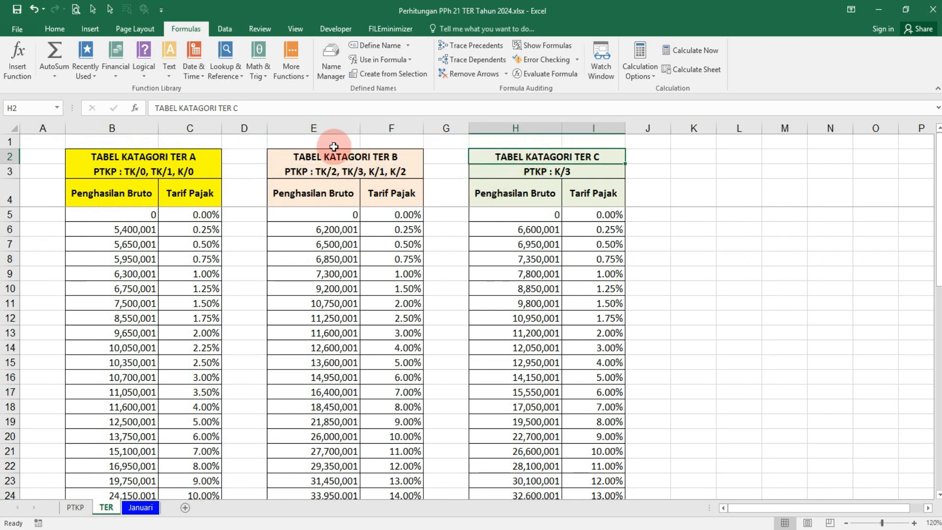
drag(190, 153, 519, 437)
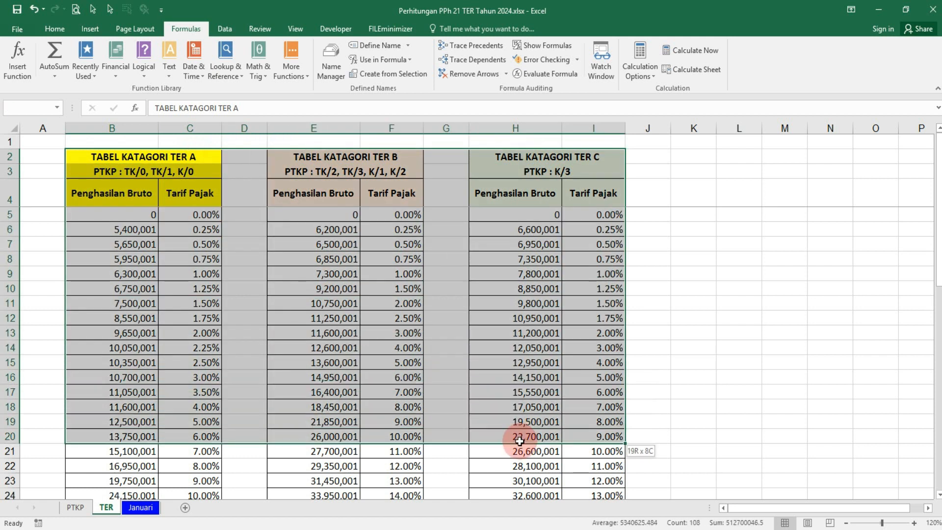
Step: Name the category TER A data range B5:C48 on the TER sheet TER_a
click(136, 158)
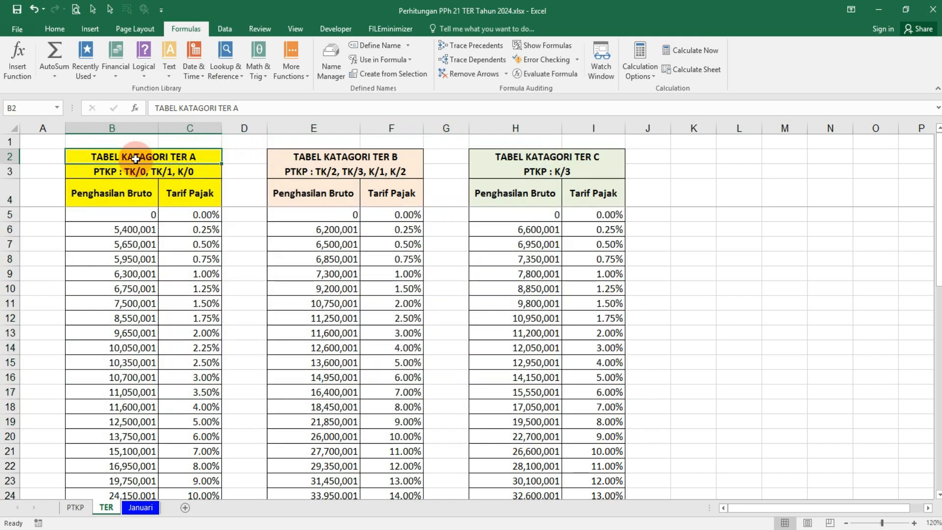
click(90, 218)
key(ctrl+shift+Down)
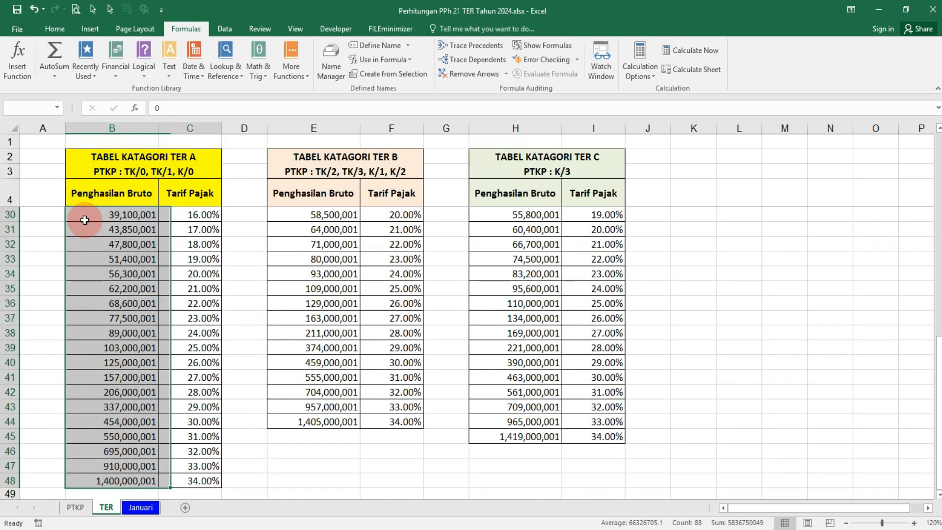
key(shift+Right)
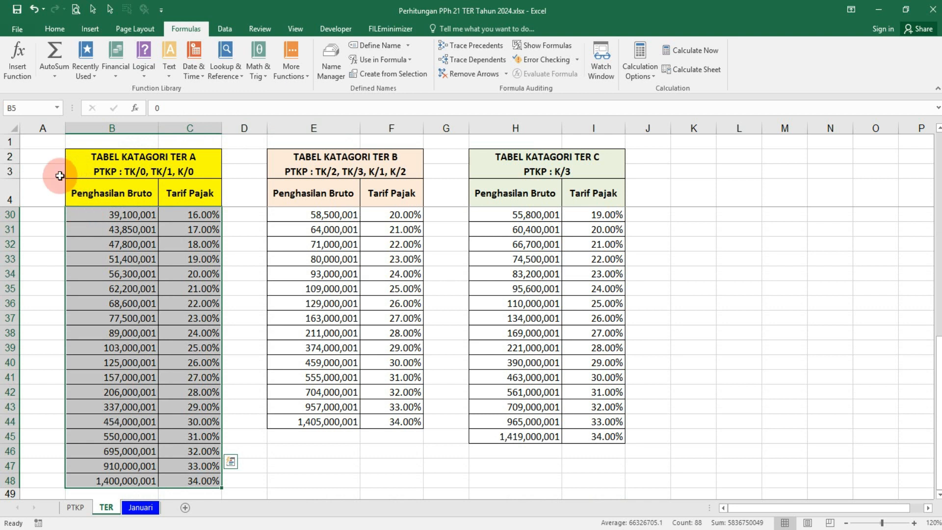
click(30, 104)
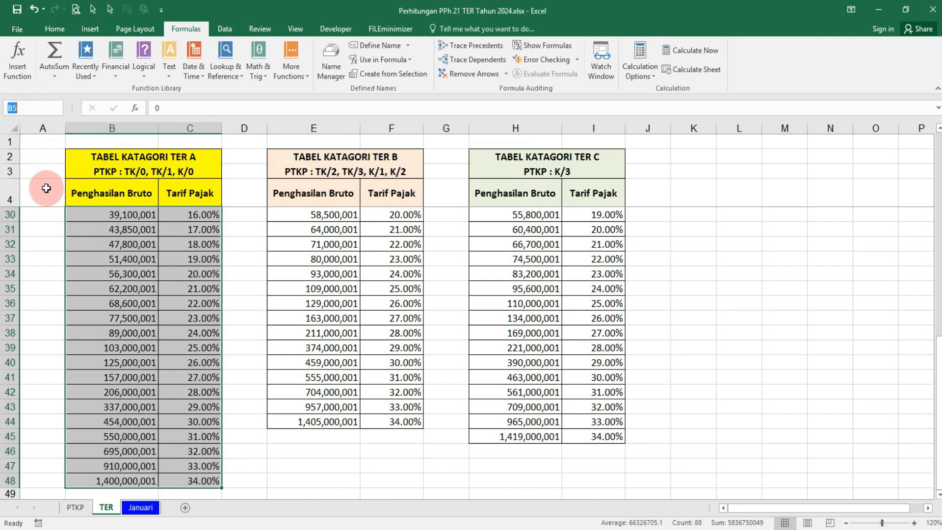
text(TER_a)
click(46, 188)
drag(242, 193, 245, 209)
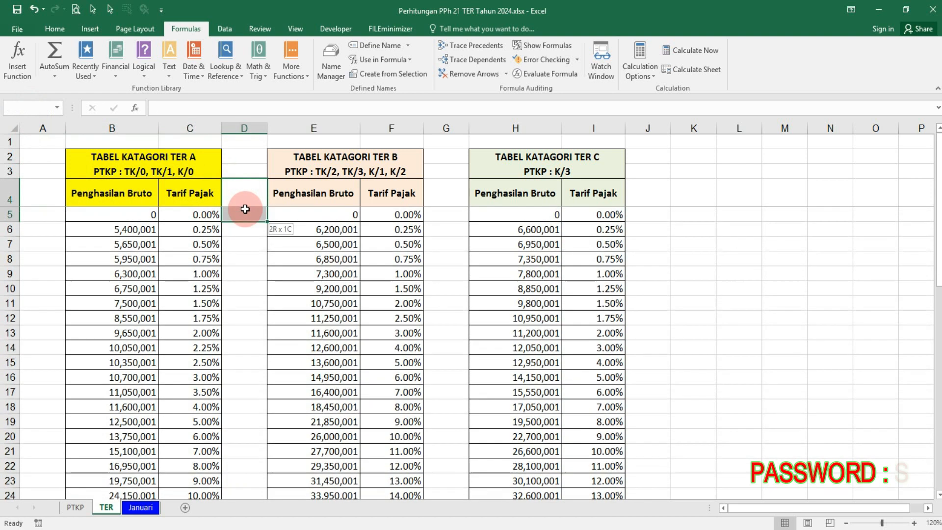
Step: Name the category TER B data range E5:F44 TER_B
click(307, 158)
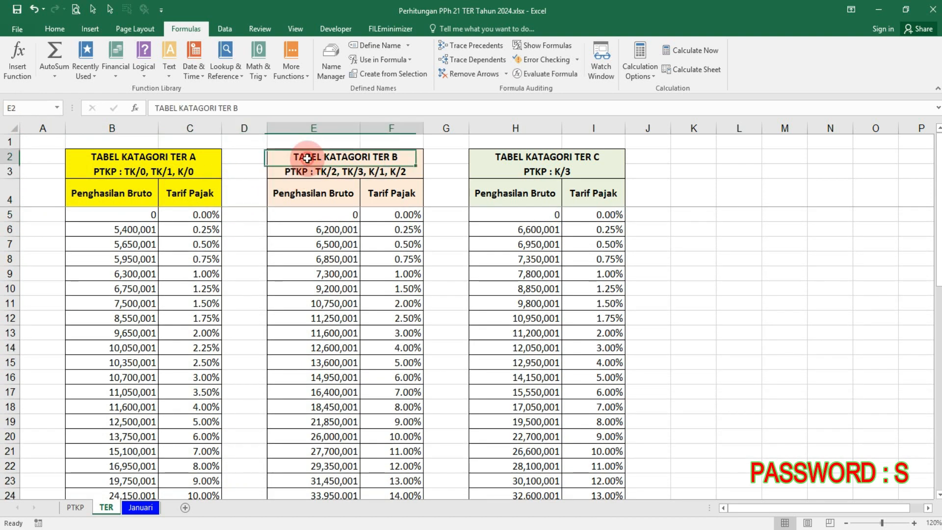
click(300, 215)
key(ctrl+shift+Down)
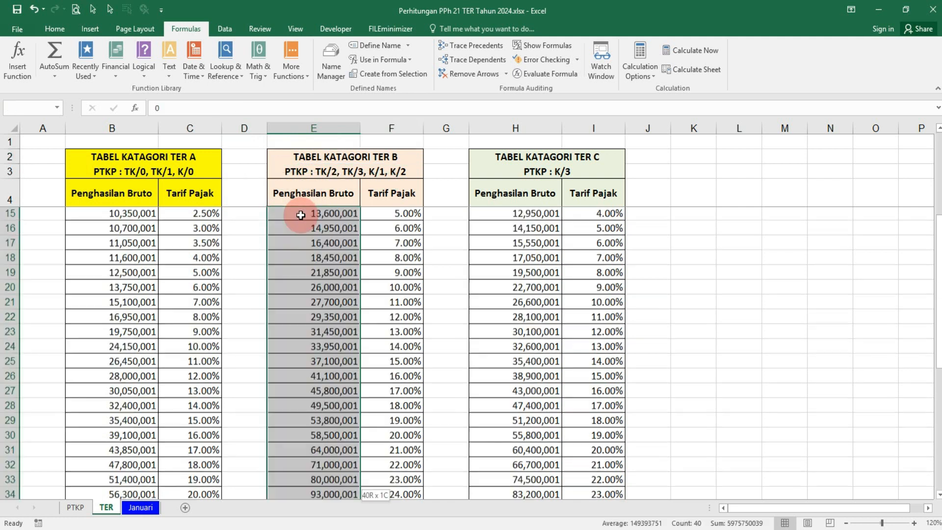
key(shift+Right)
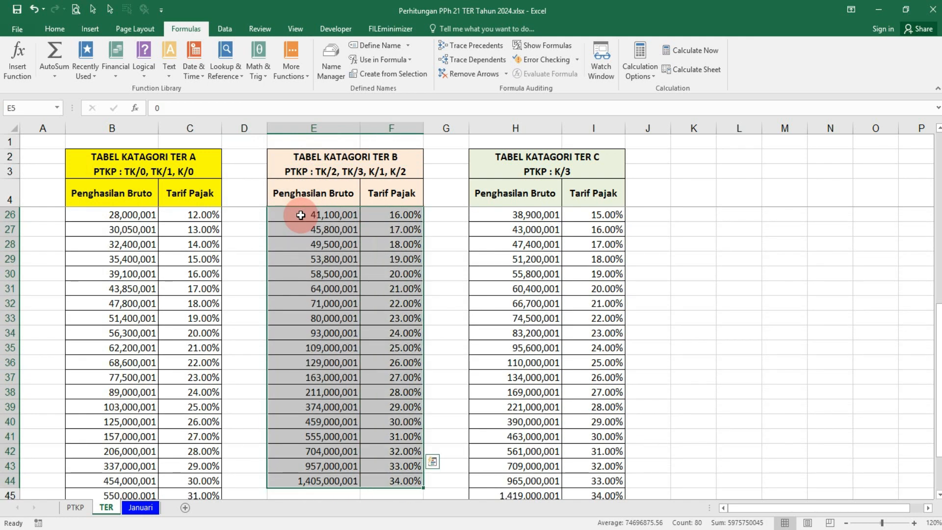
click(32, 109)
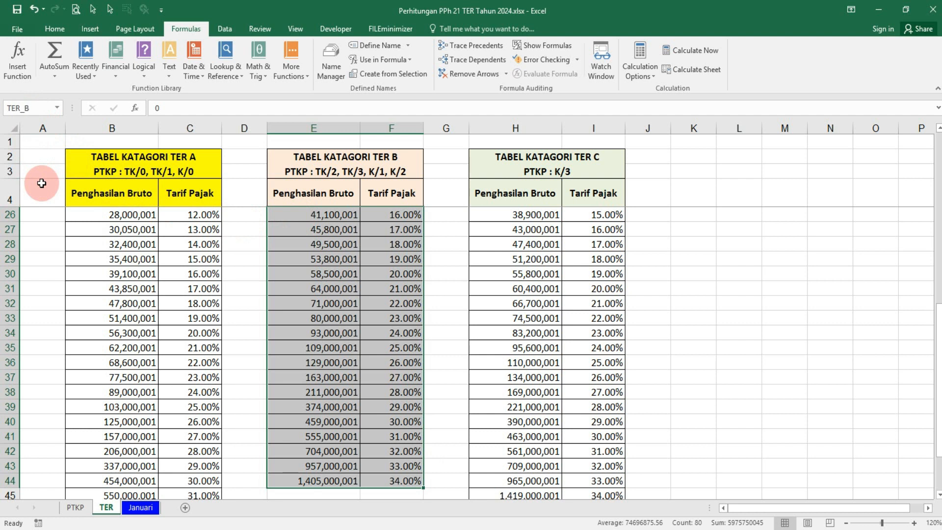
click(433, 201)
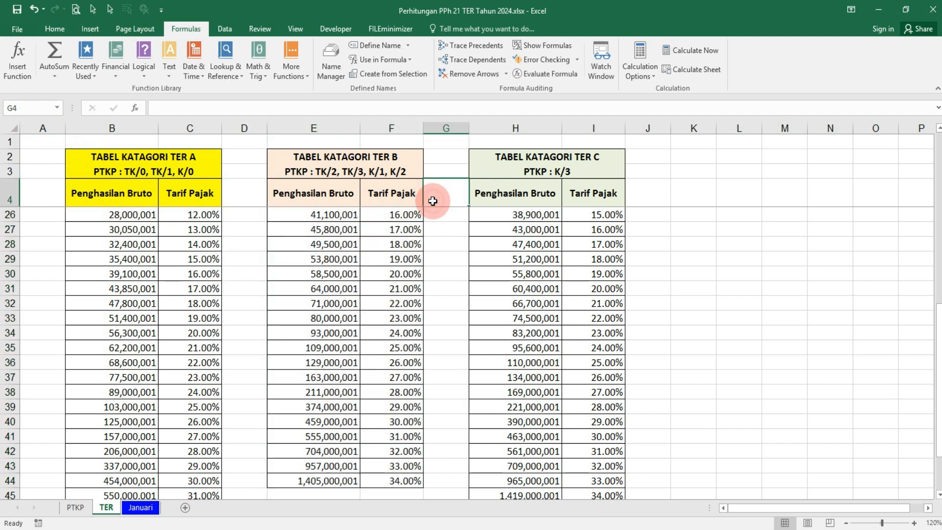
scroll(433, 200, up, 7)
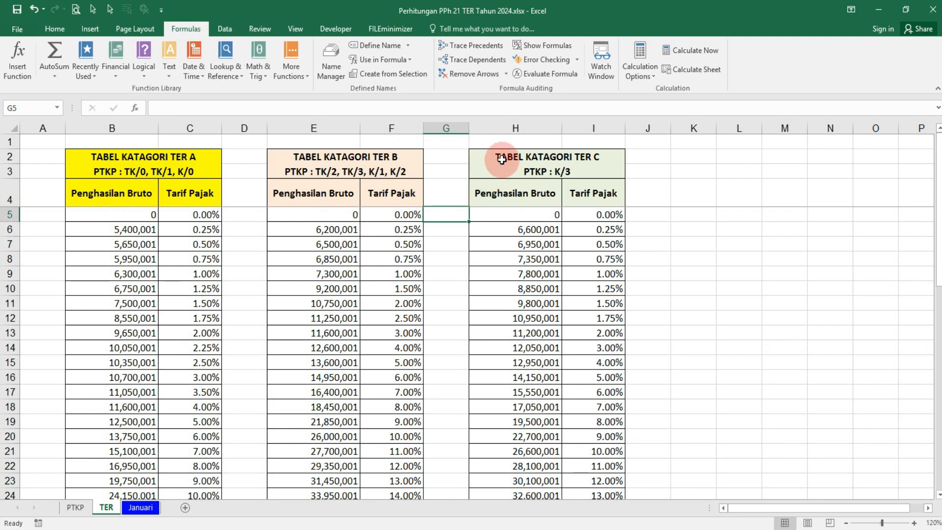
Step: Name the category TER C data range H5:I45 TER_C
click(501, 155)
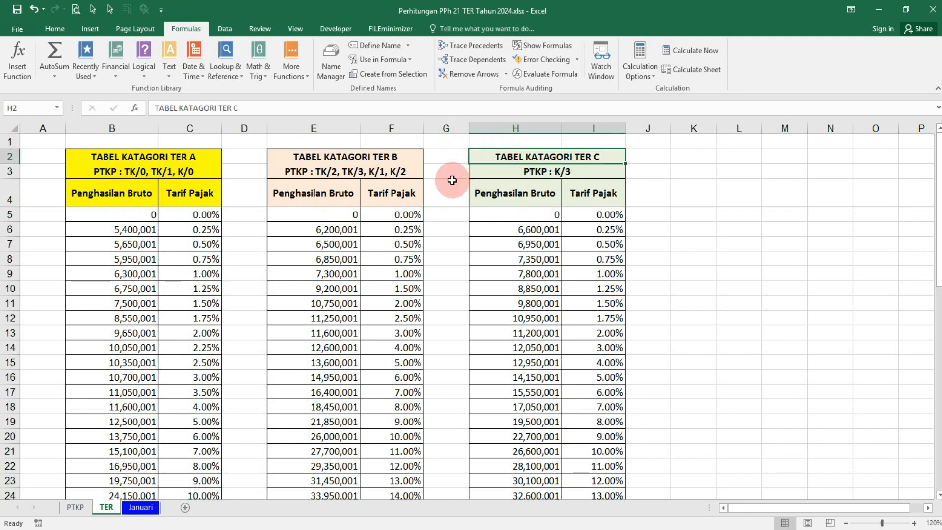
click(519, 219)
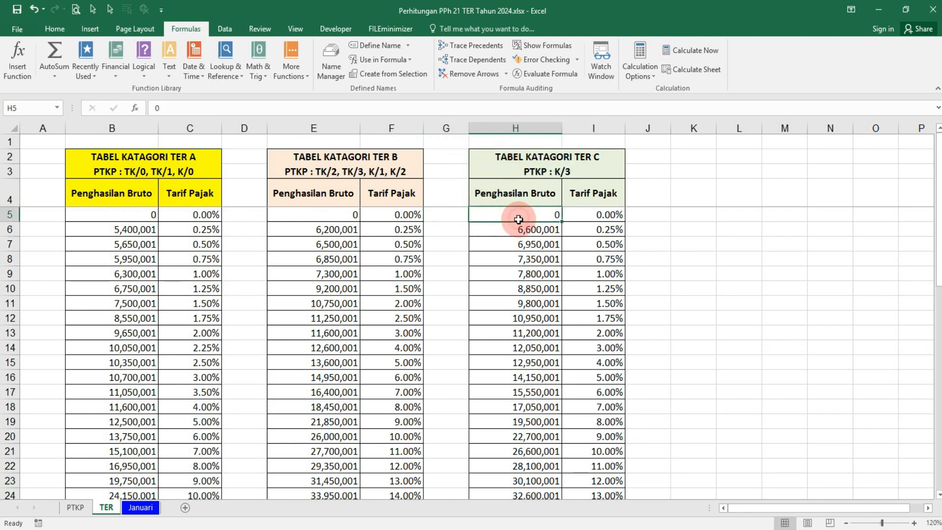
key(ctrl+shift+Down)
key(shift+Right)
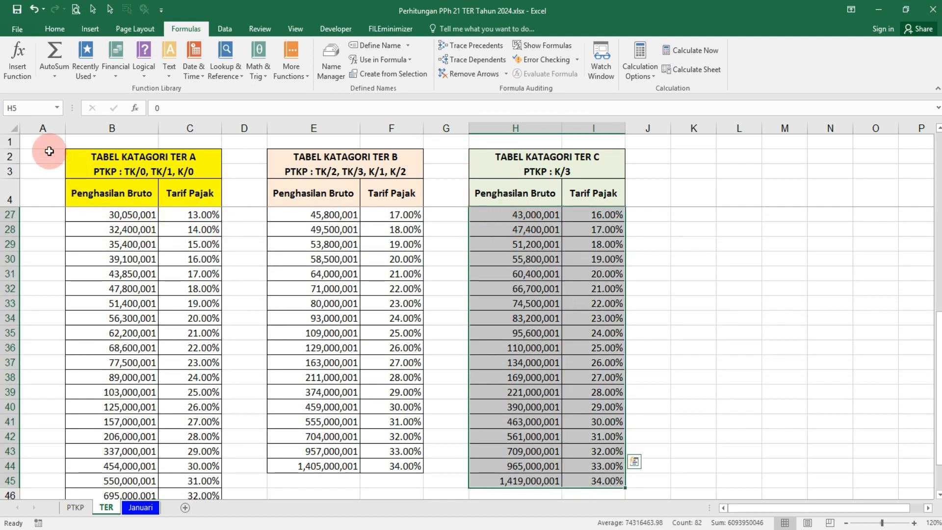
click(30, 108)
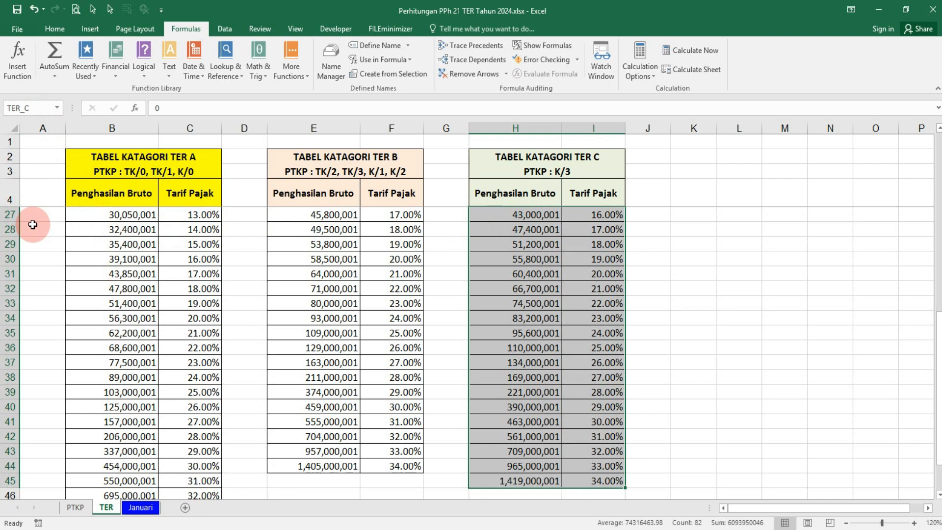
click(444, 201)
scroll(445, 201, up, 7)
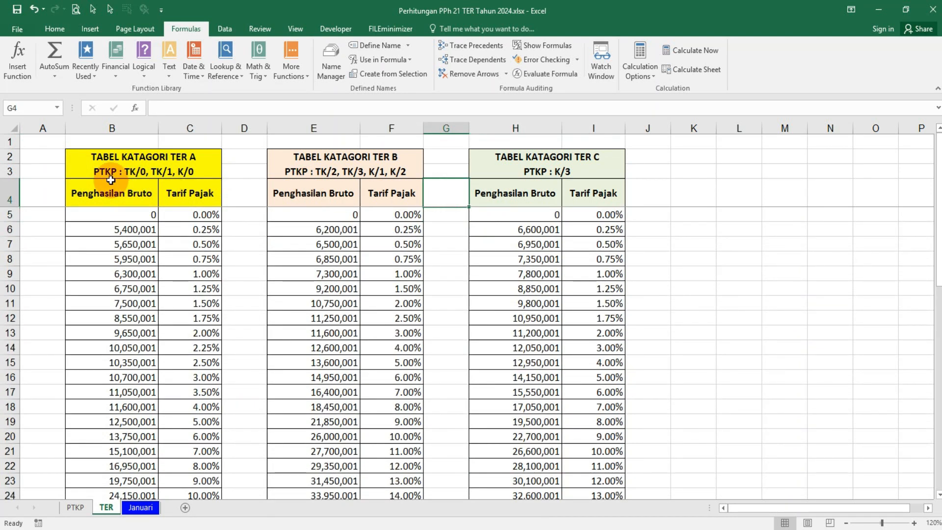
click(39, 156)
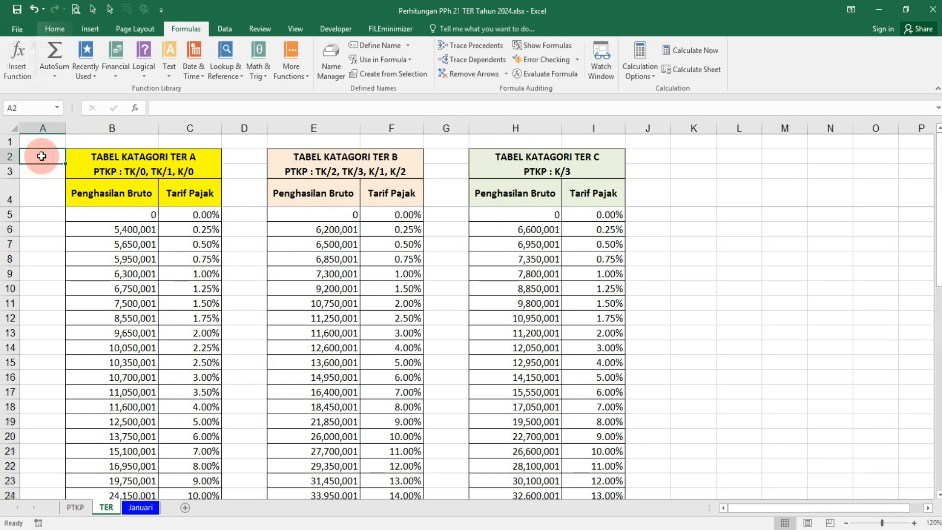
scroll(38, 156, down, 3)
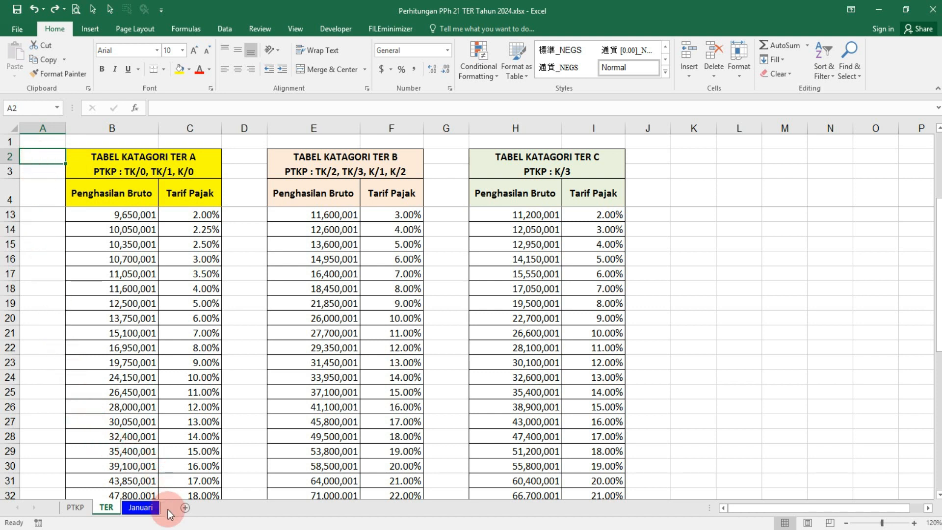
Step: Review the payroll columns on the Januari sheet across to Take Home Pay and return to column A
click(140, 508)
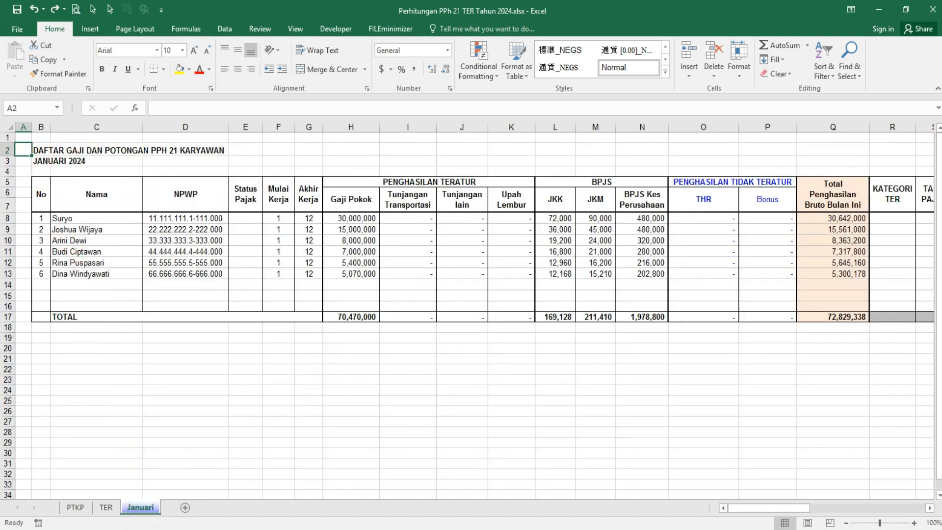
click(892, 150)
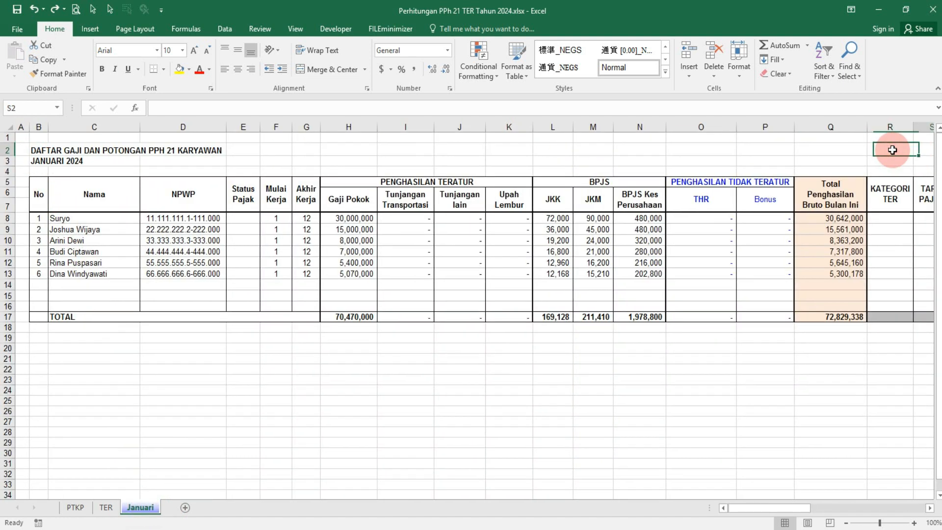
key(Right)
key(Right)
key(Right)
key(Right)
key(Right)
key(Right)
key(Right)
key(Right)
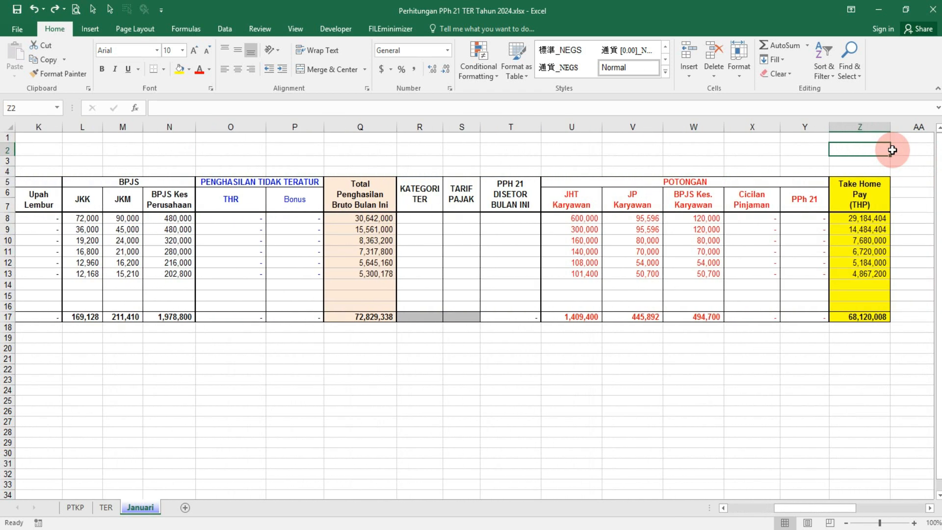
key(ctrl+Left)
key(Left)
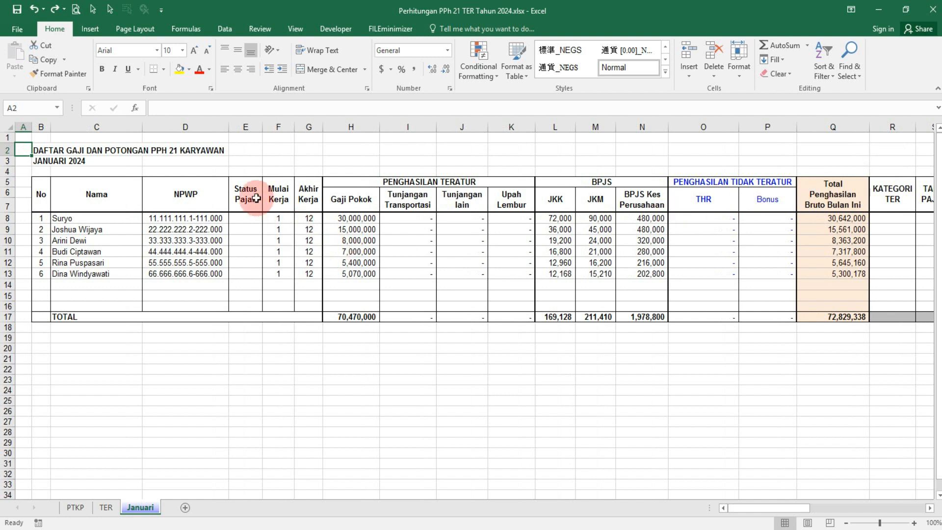
Step: Start a data validation rule on the first employee's Status Pajak cell E8 that allows values from a list
drag(246, 194, 248, 282)
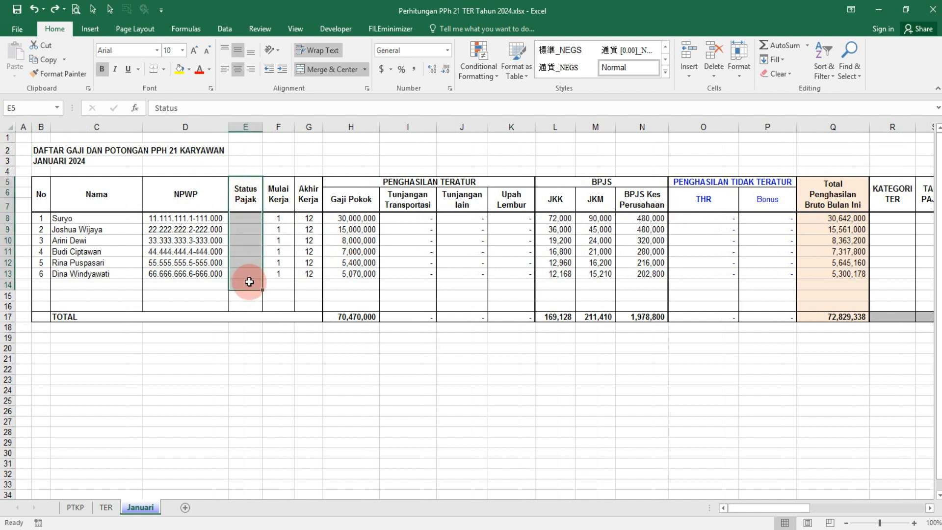
click(249, 356)
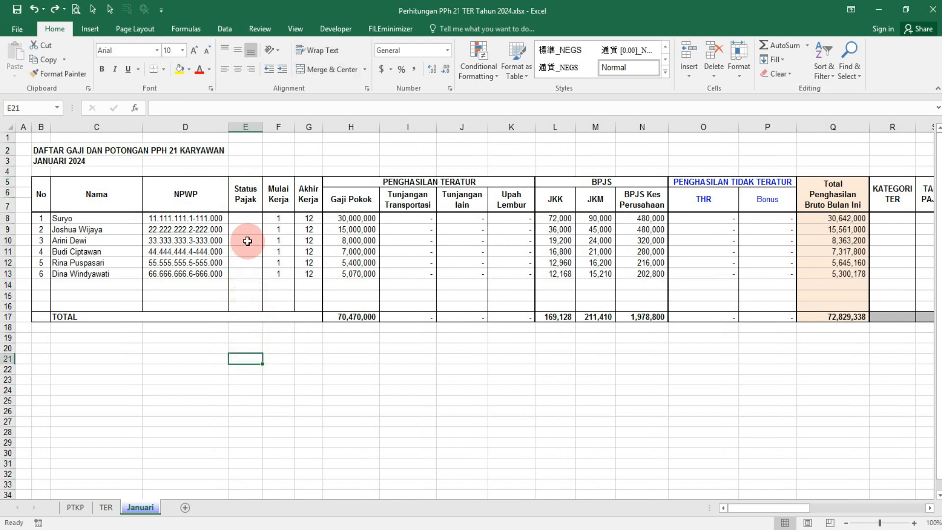
click(245, 219)
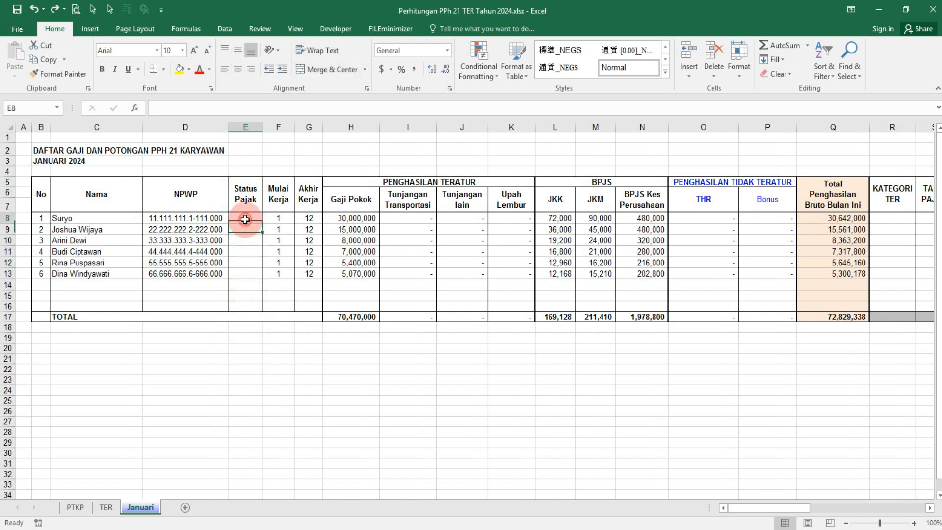
click(236, 51)
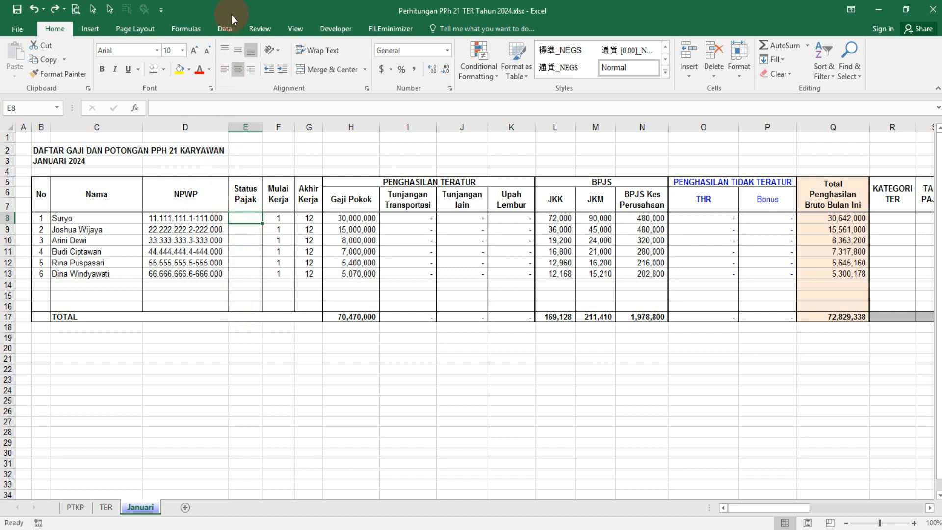
click(228, 30)
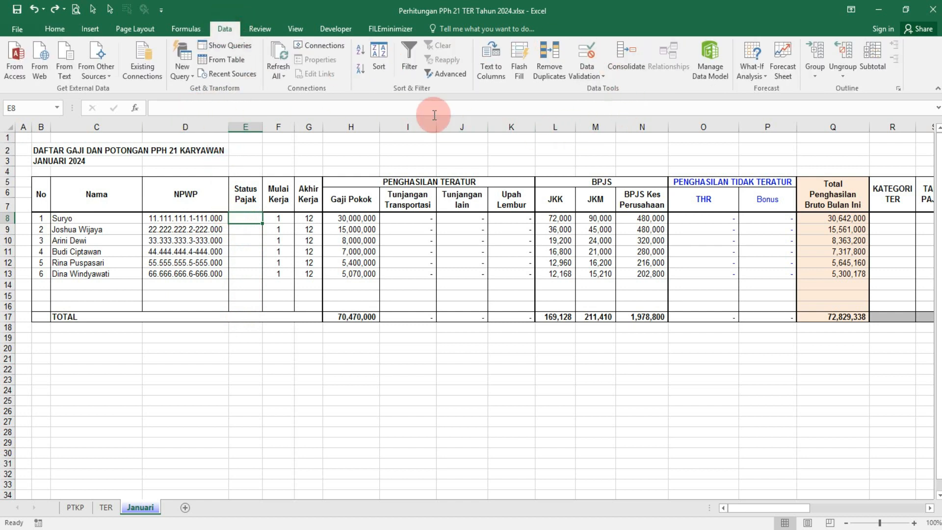
click(577, 72)
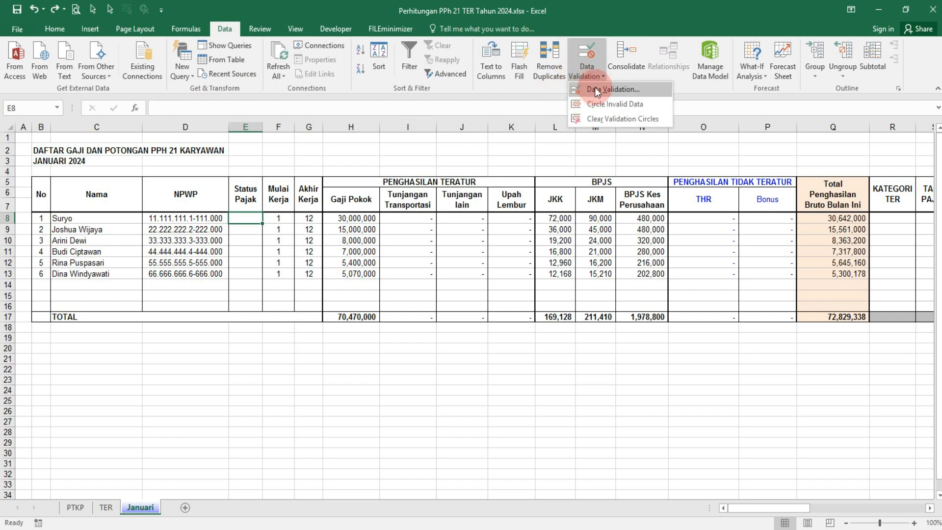
click(592, 88)
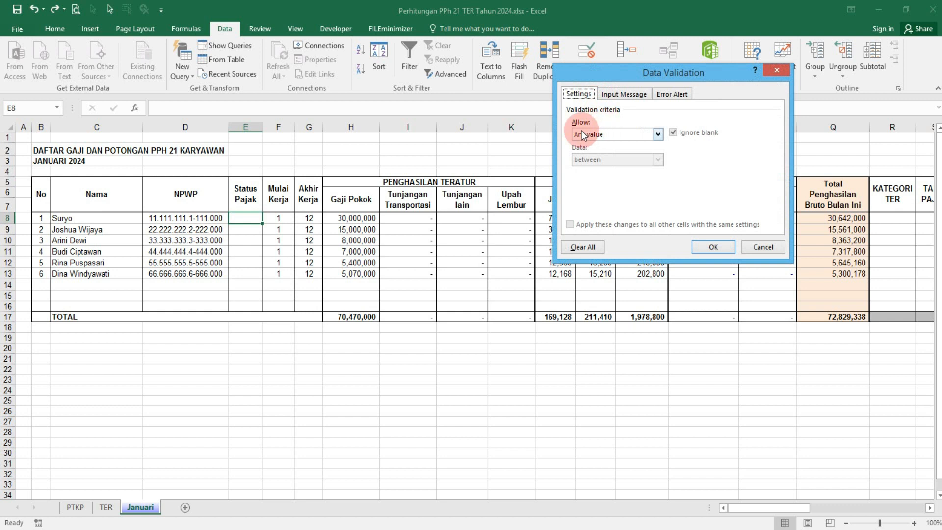
click(658, 132)
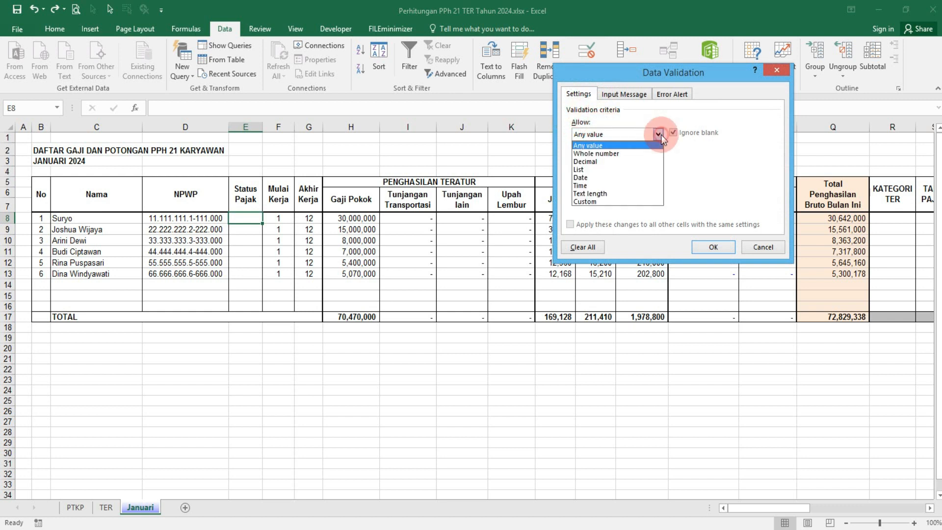
click(593, 171)
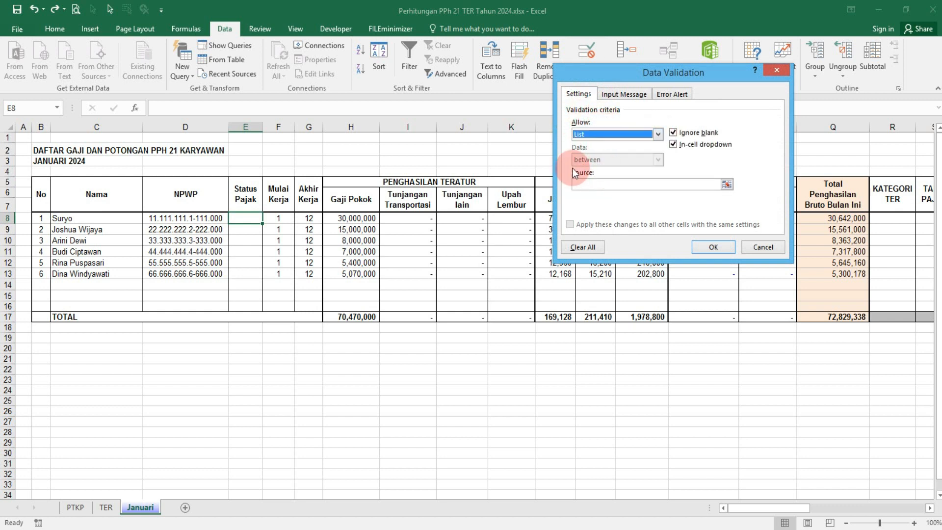
Step: Use the PTKP codes B5:B12 (=PTKP) as the validation list source and copy the rule from E8 down to E13
click(727, 184)
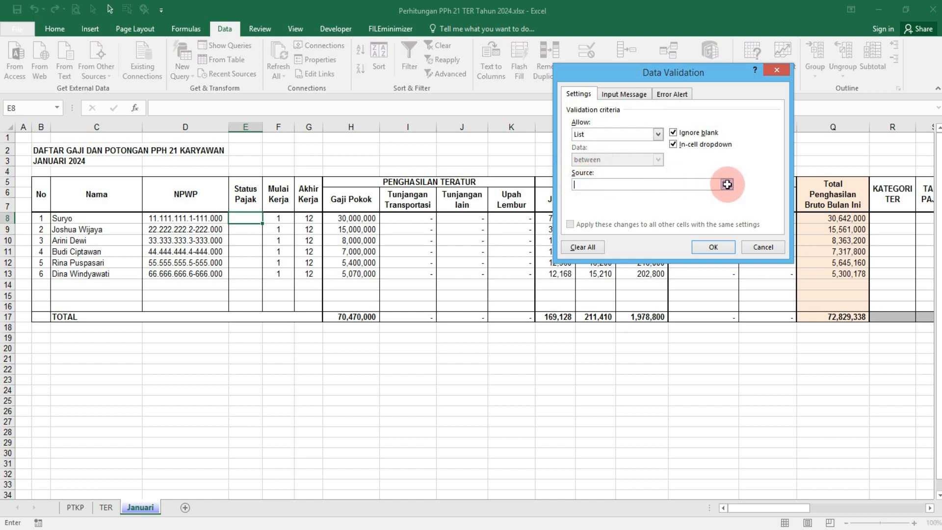
click(79, 507)
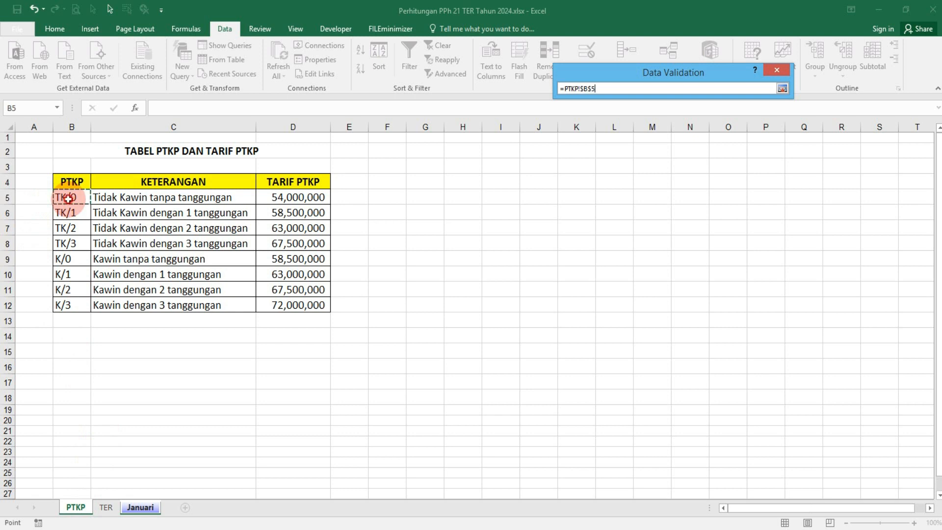
drag(69, 198, 80, 304)
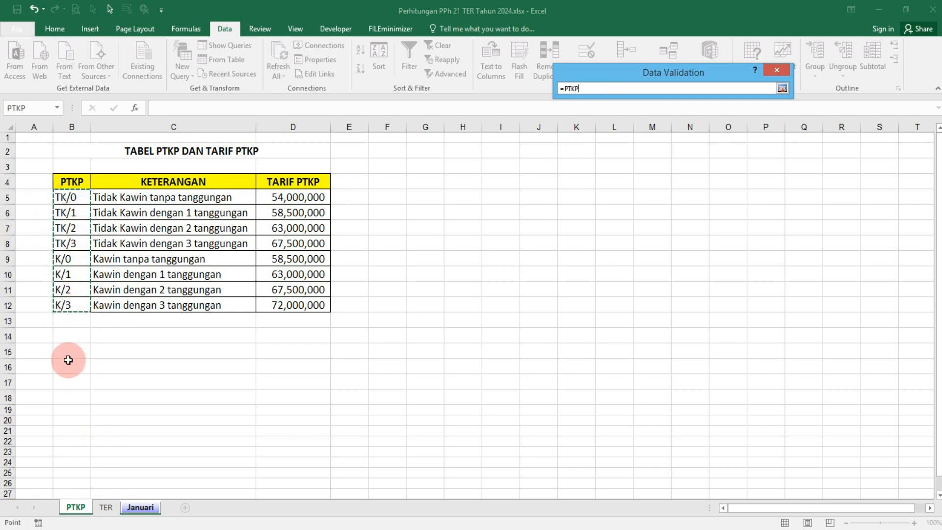
key(Return)
click(707, 245)
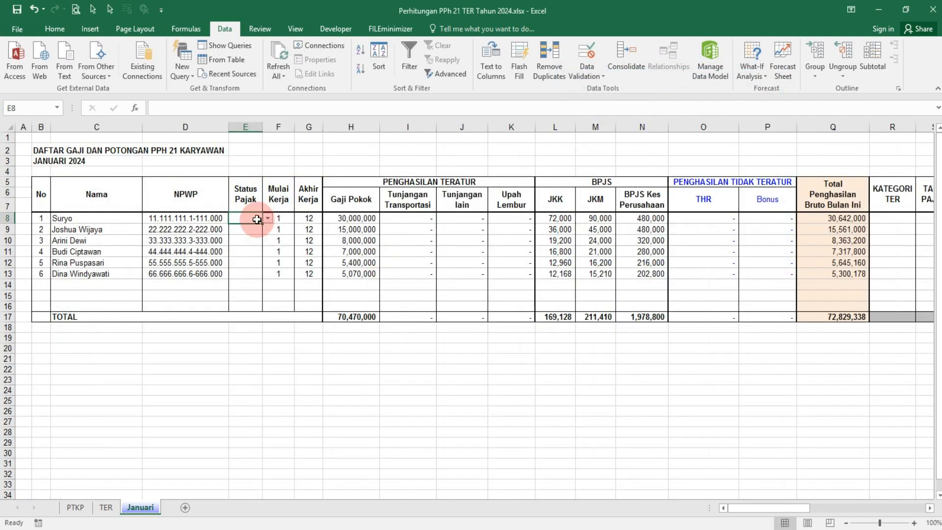
drag(261, 225, 263, 278)
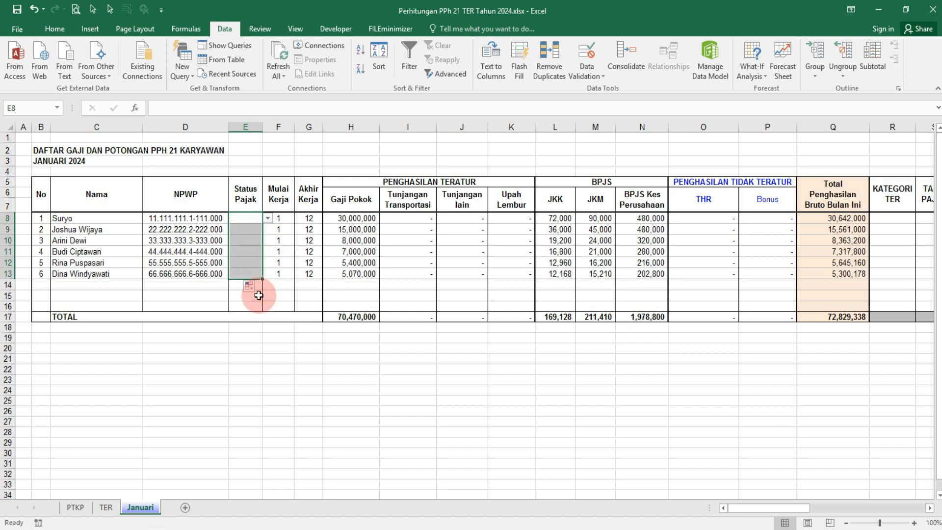
click(241, 340)
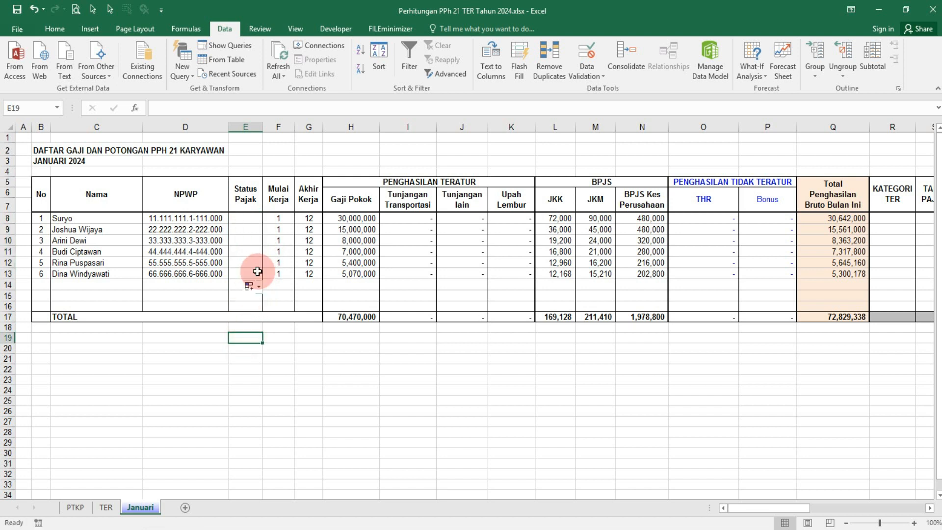
Step: Choose the Status Pajak of the first three employees: K/2 in E8, K/1 in E9 and TK/0 in E10
click(250, 220)
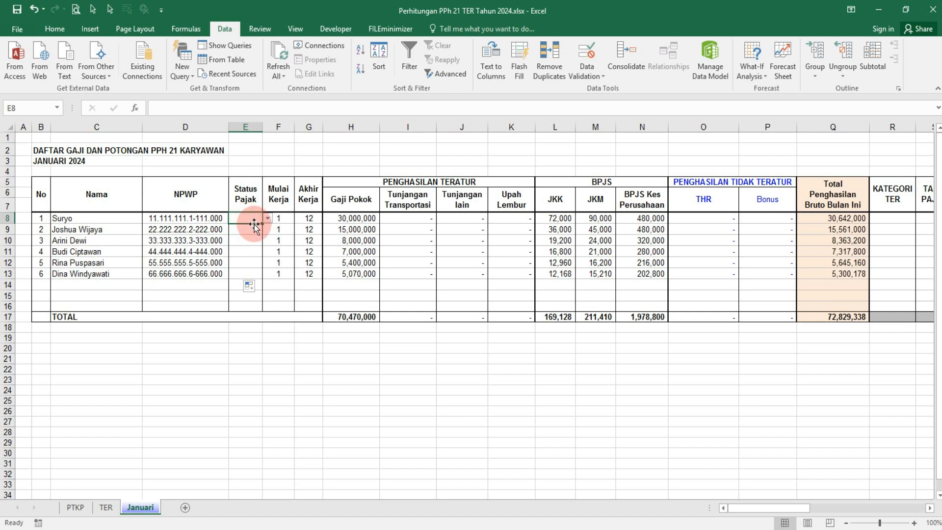
click(266, 219)
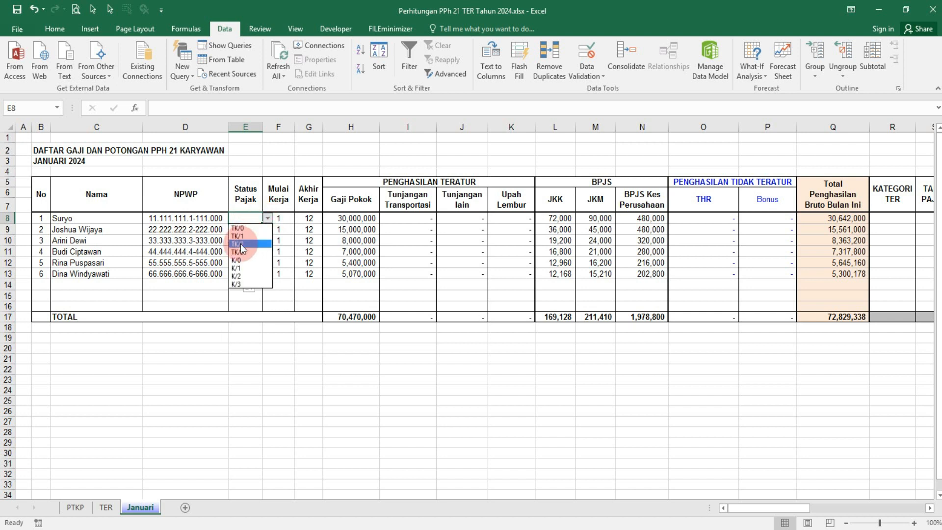
click(242, 276)
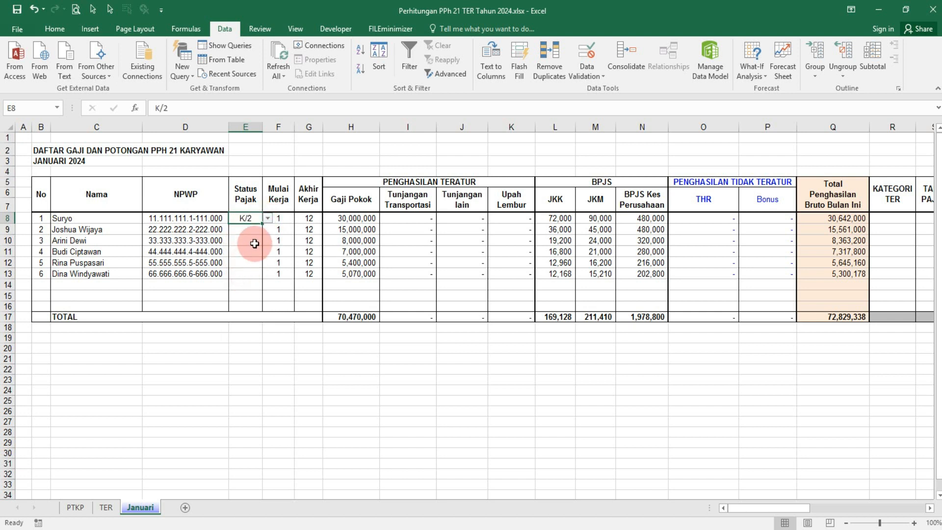
click(261, 230)
click(266, 230)
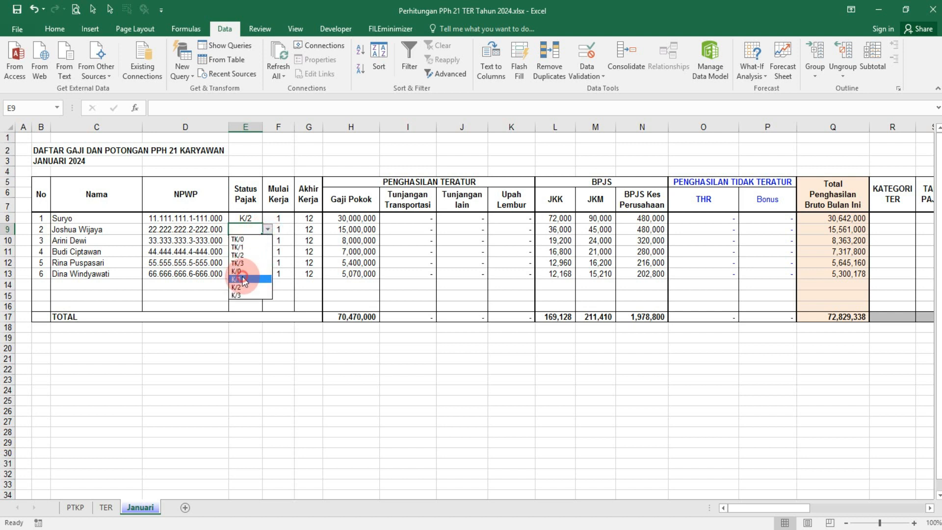
click(245, 279)
click(247, 241)
click(265, 242)
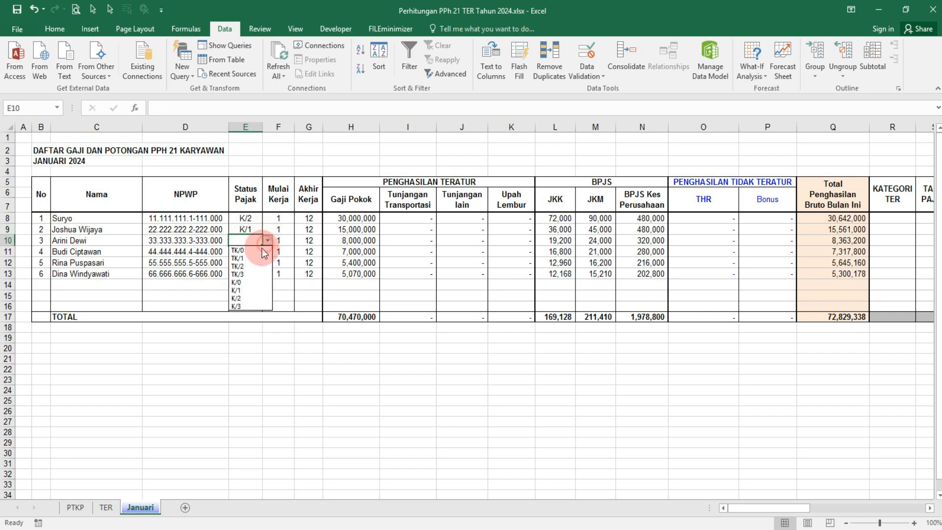
click(248, 251)
Step: Choose the Status Pajak of the last three employees: K/0 in E11, TK/0 in E12 and TK/0 in E13
click(248, 251)
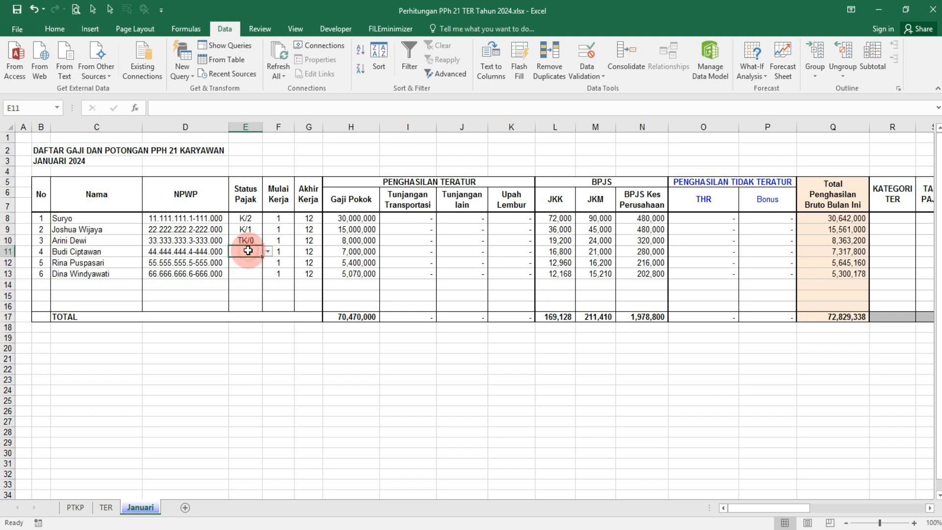
click(267, 251)
click(239, 293)
click(248, 264)
click(267, 263)
click(248, 275)
click(247, 270)
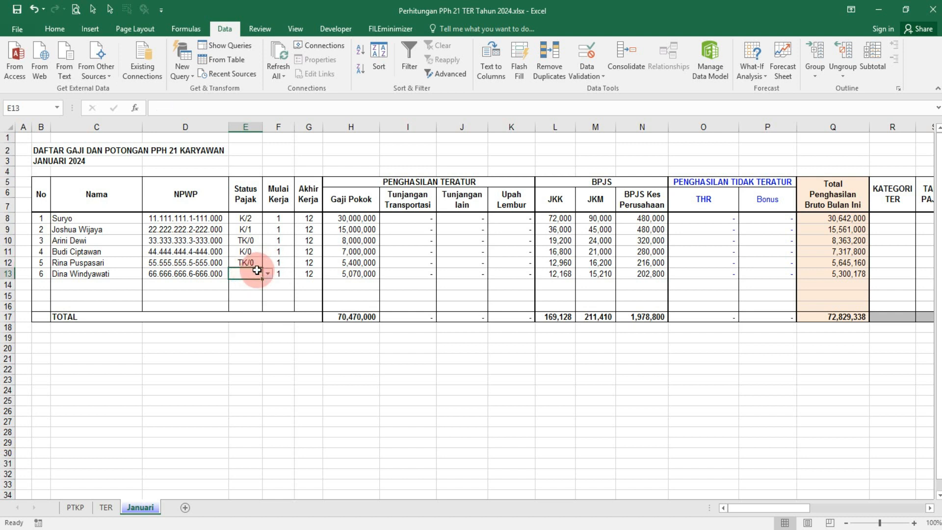
click(267, 274)
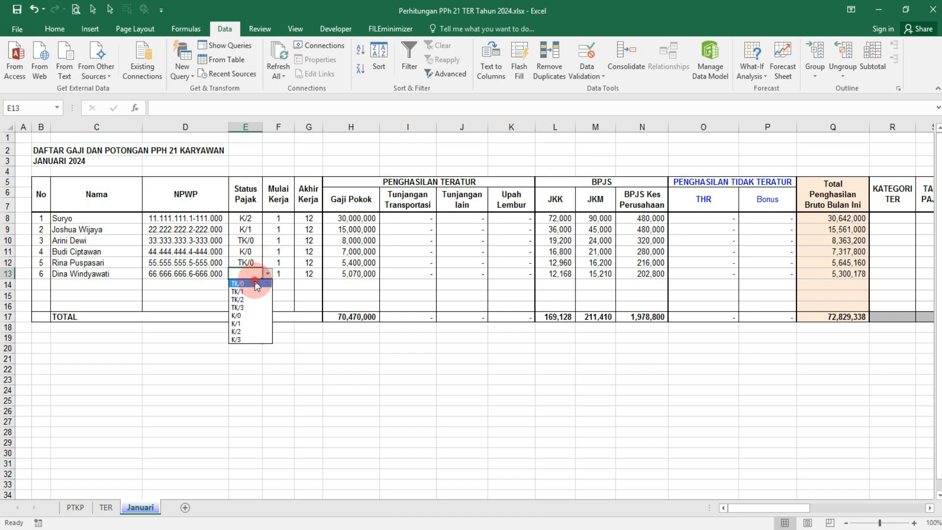
click(255, 283)
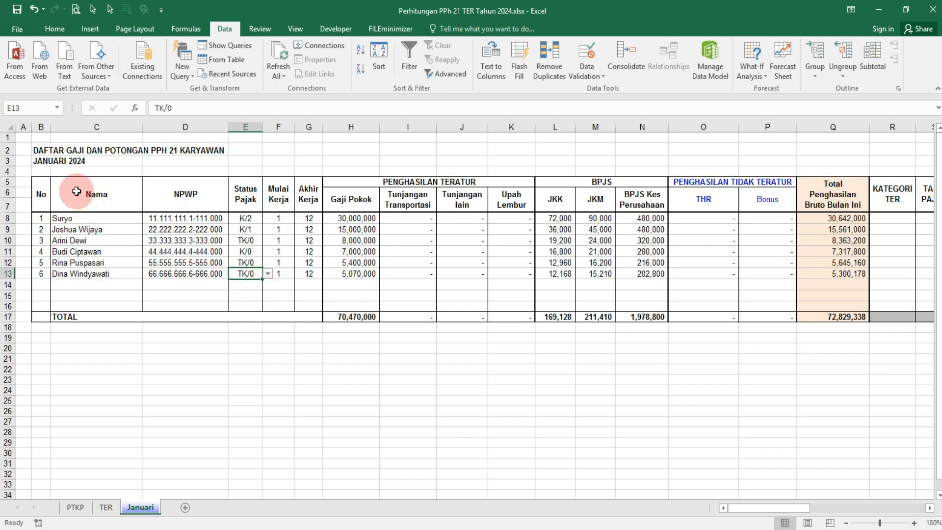
Step: Examine the header columns from Kategori TER through Tarif Pajak and the deductions to Take Home Pay
click(24, 150)
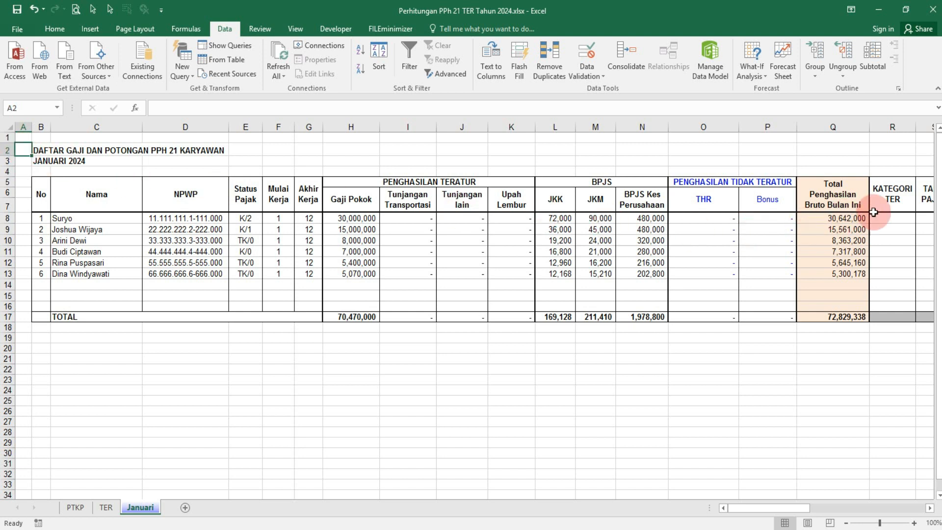
click(883, 198)
key(Right)
key(Right)
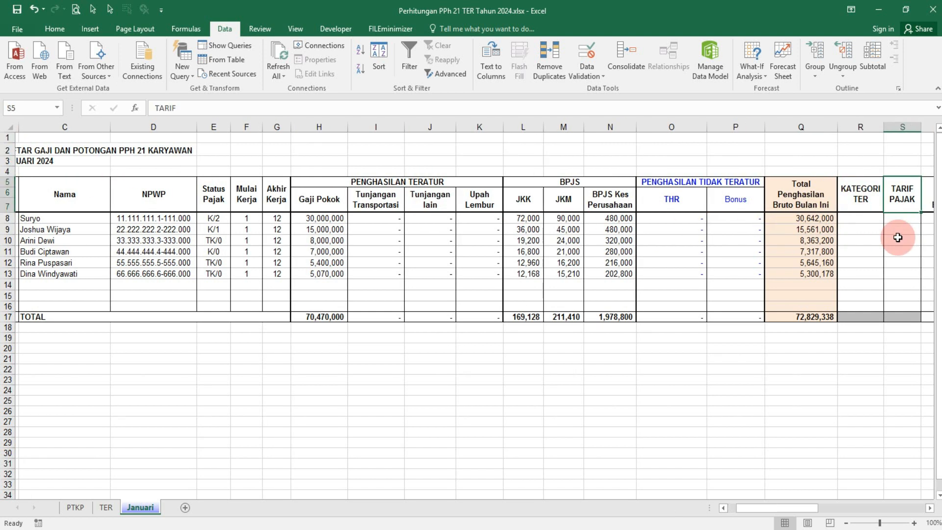
key(Right)
key(Right)
key(Right)
key(Right)
key(Right)
key(Right)
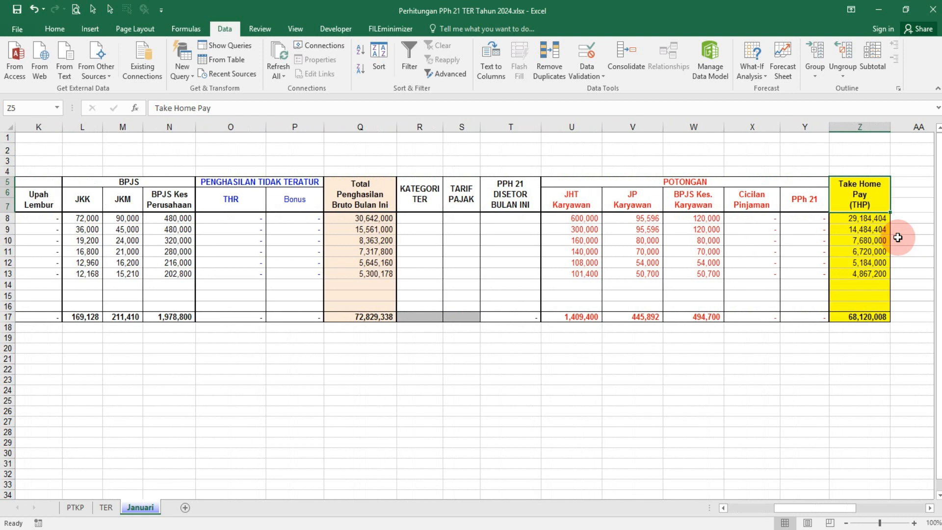
Step: Start the Kategori TER formula in R8 with =IFERROR(IF(C8="","", so that rows without an employee stay blank
click(418, 219)
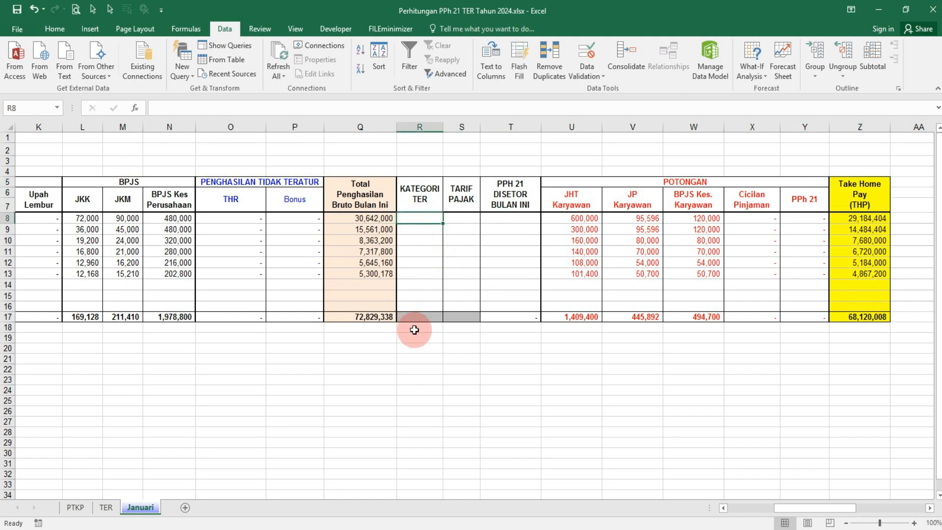
text(=)
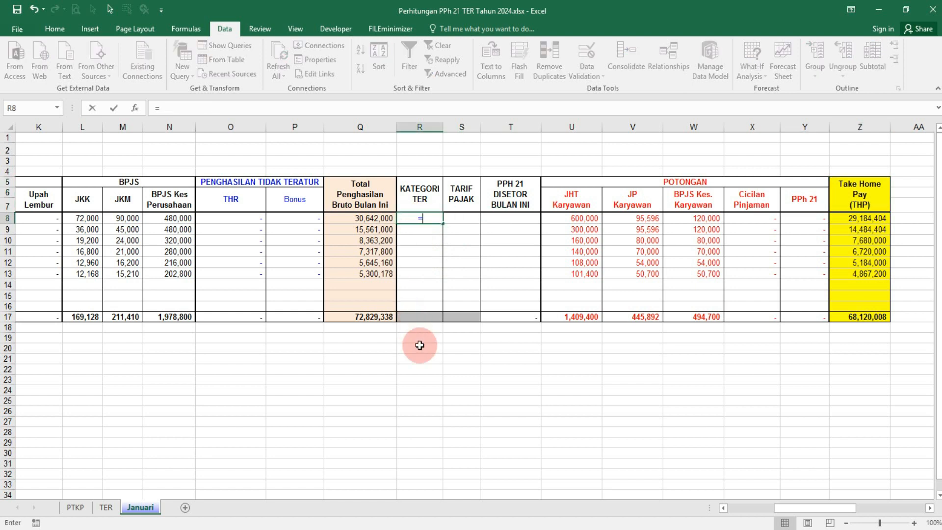
text(IFERROR()
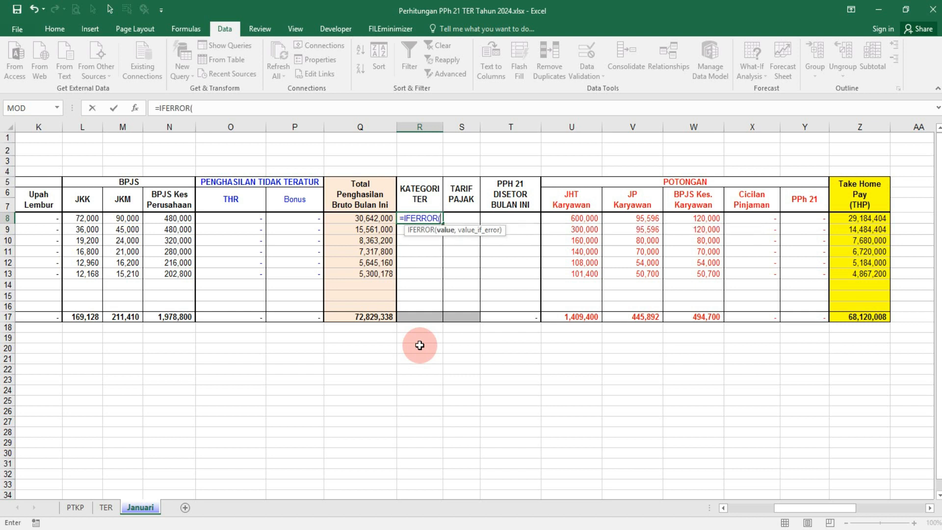
text(IF()
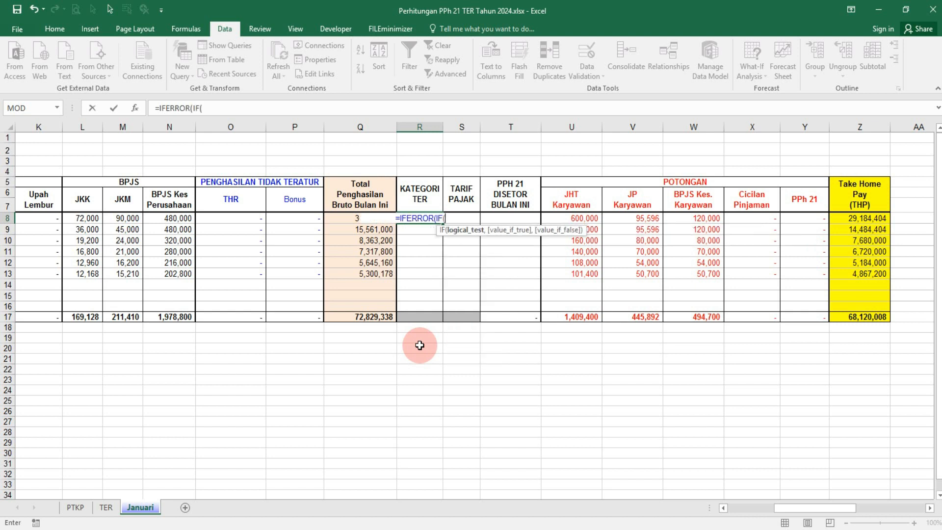
text(C8=)
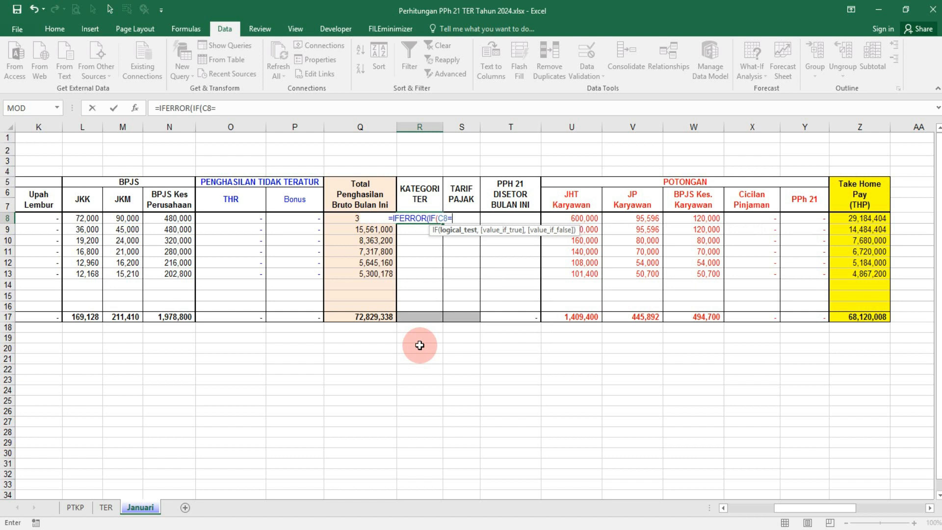
text("")
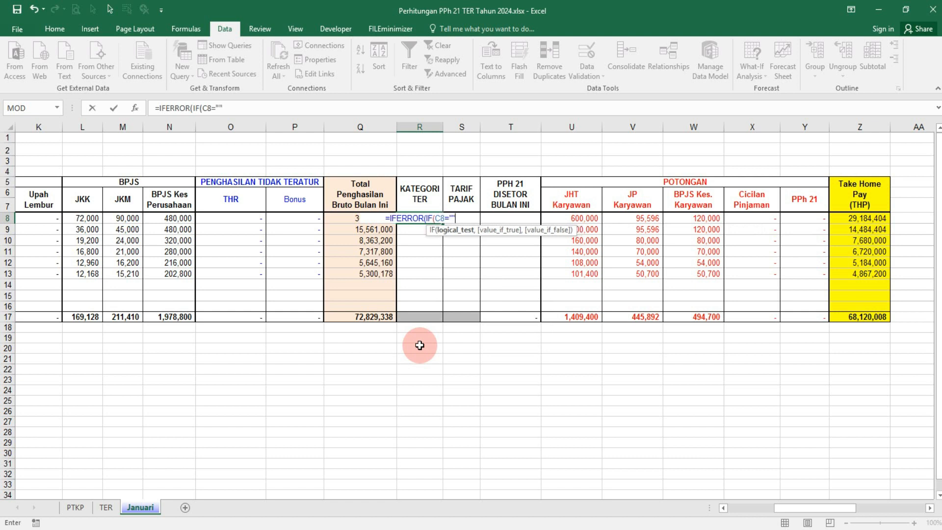
text(;)
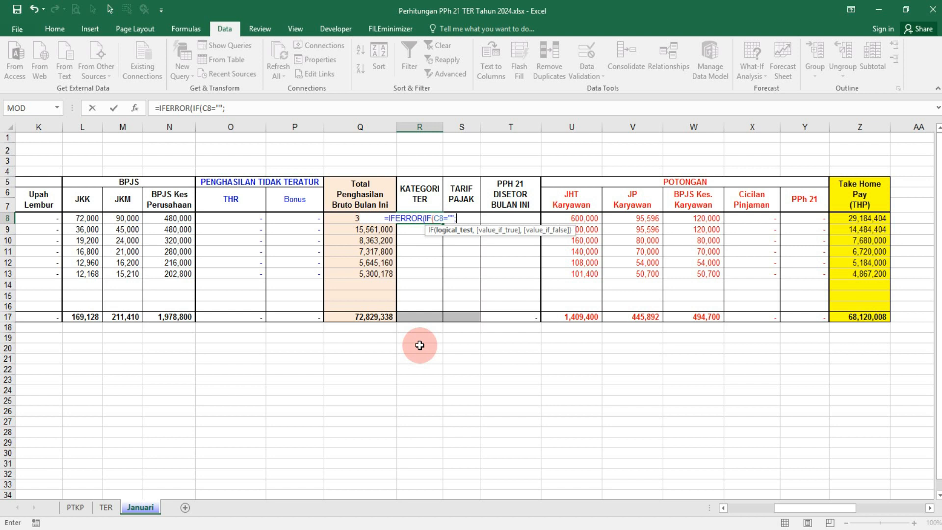
key(BackSpace)
text(,)
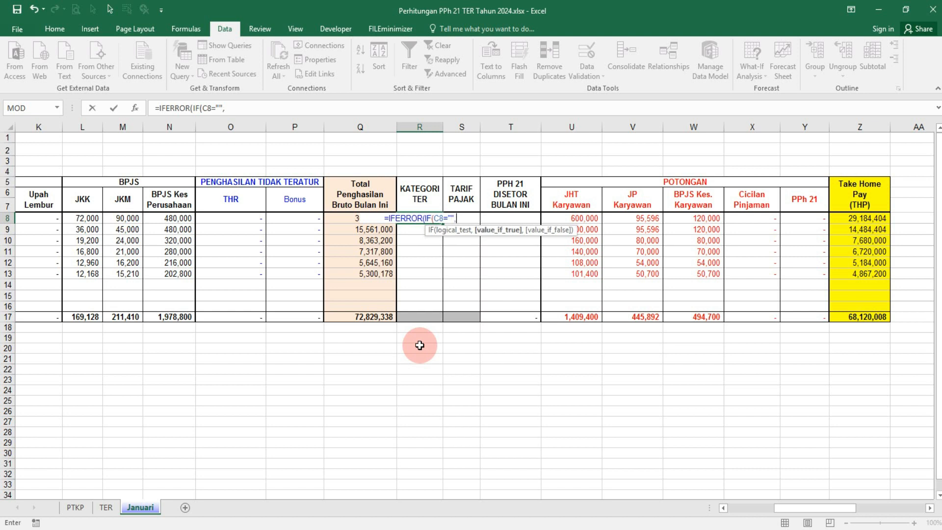
text("",)
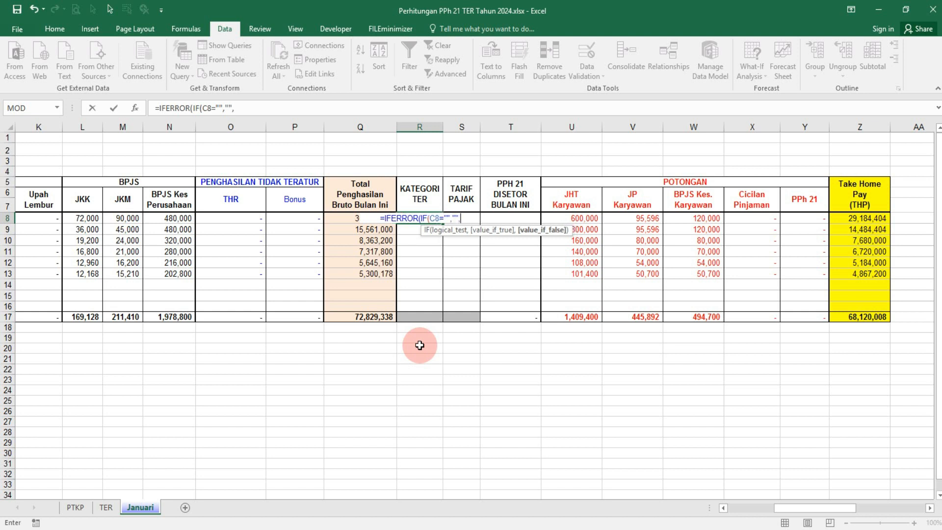
Step: Add the nested condition IF(E8="K/3","TER C", to the R8 formula
text(IF)
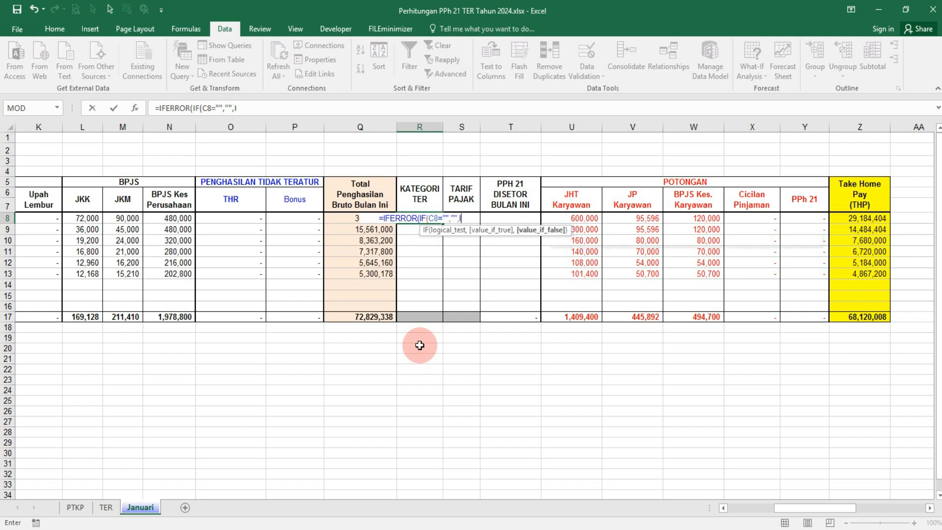
text(()
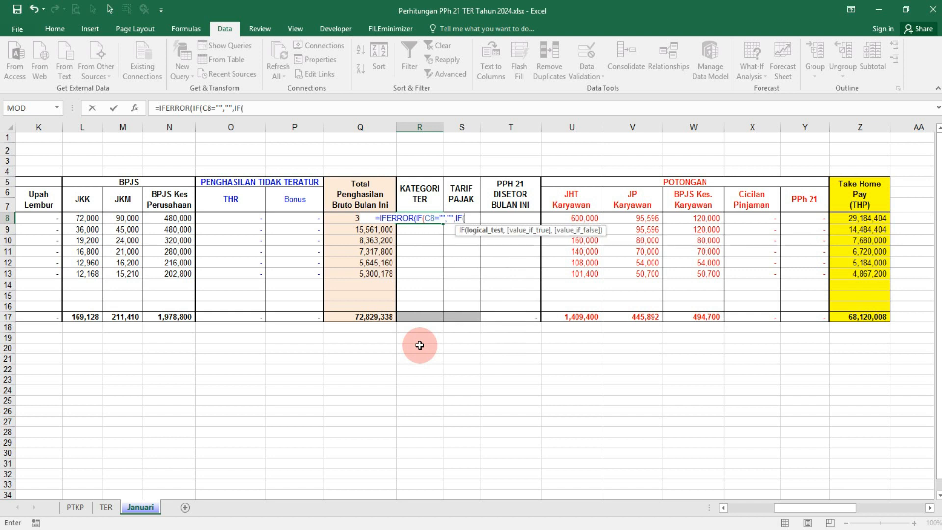
text(E8=)
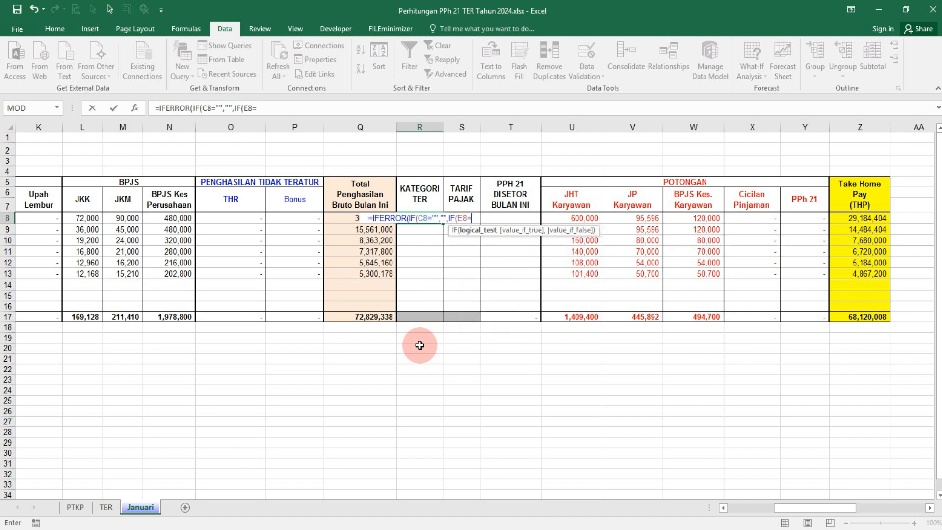
text(")
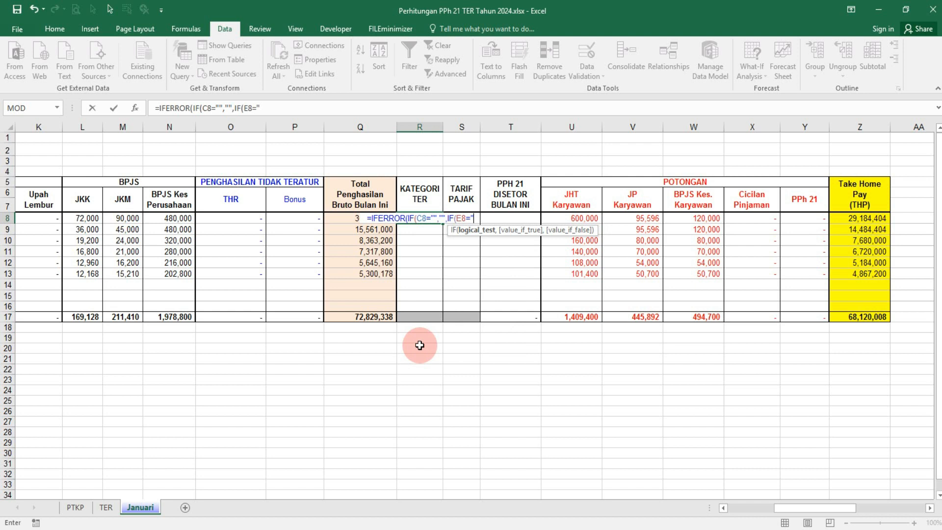
text(K/)
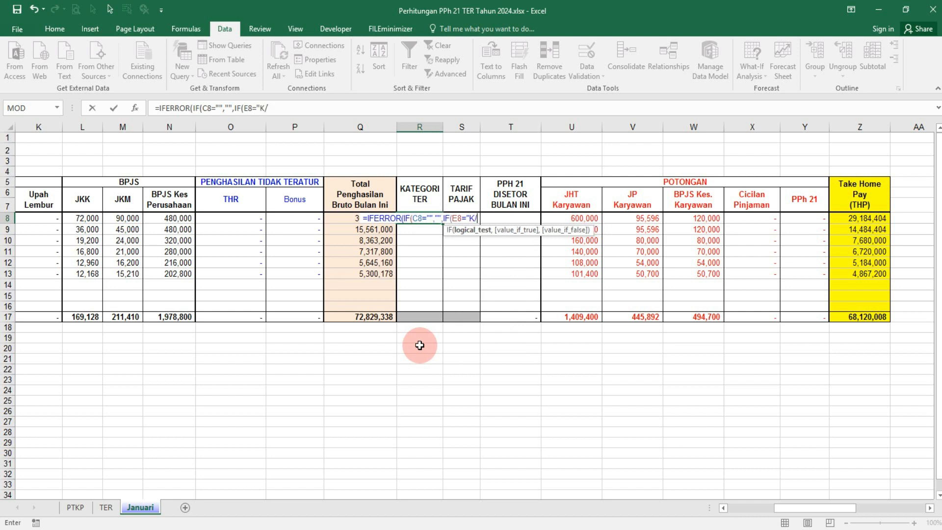
text(3")
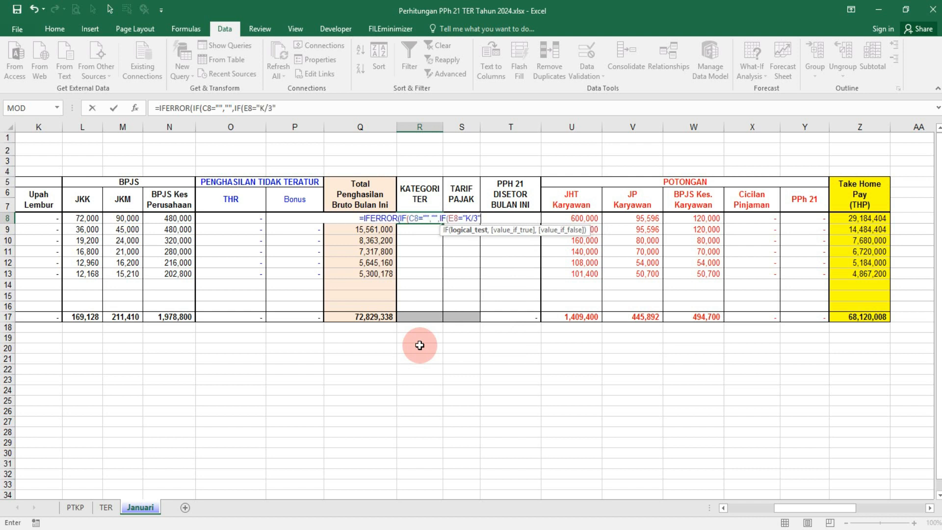
text(,)
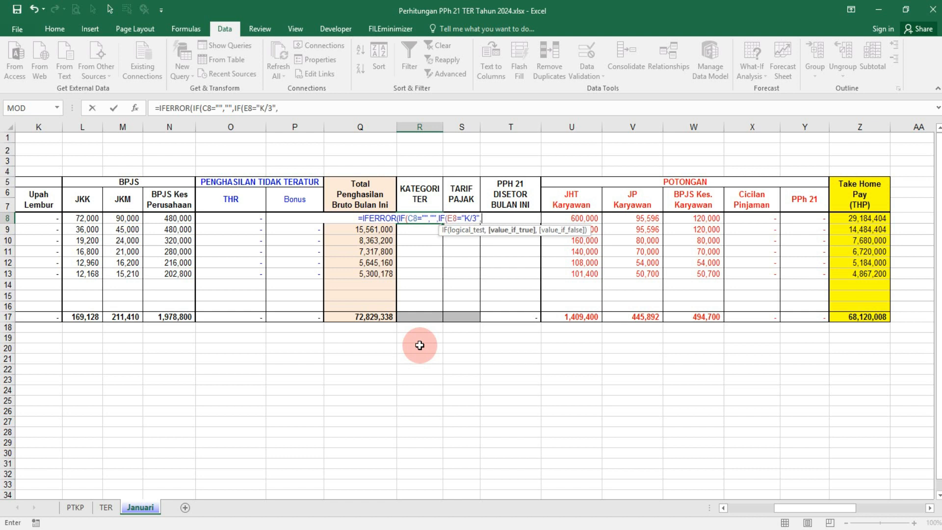
text(")
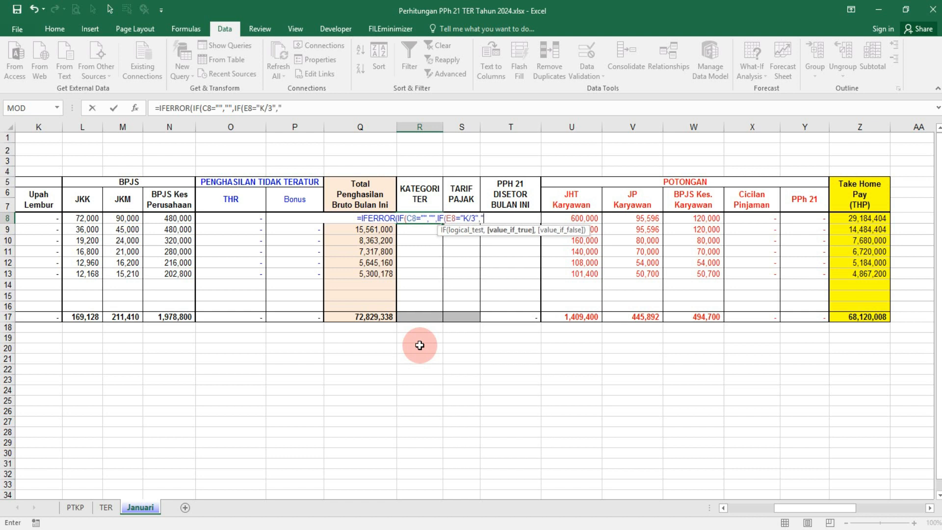
text(TER C)
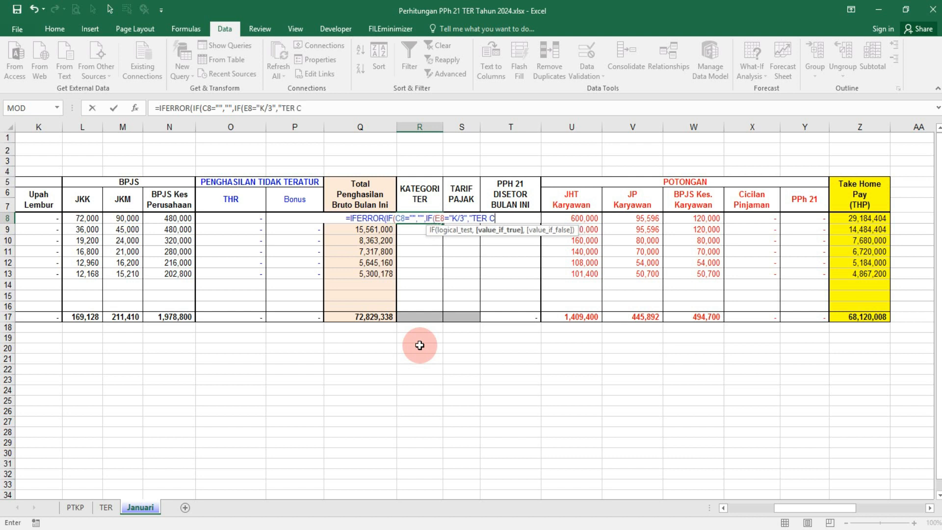
text(")
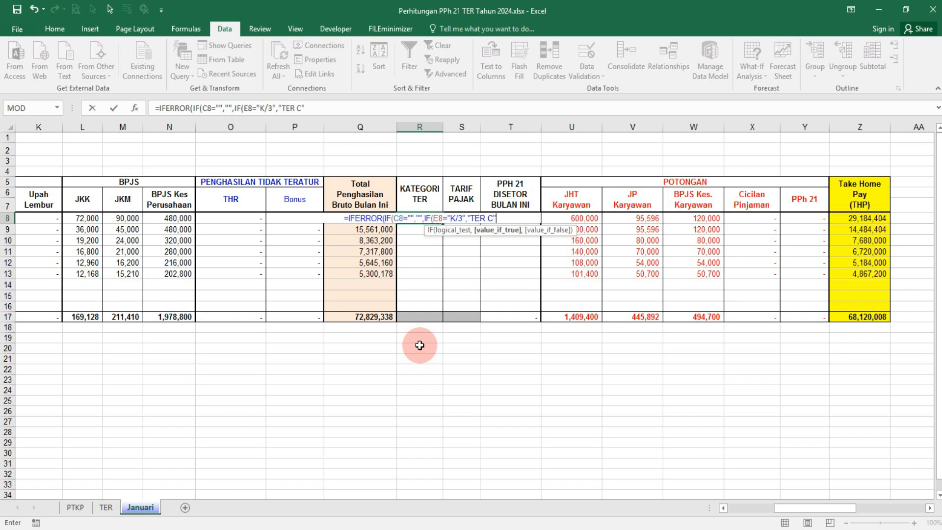
text(,)
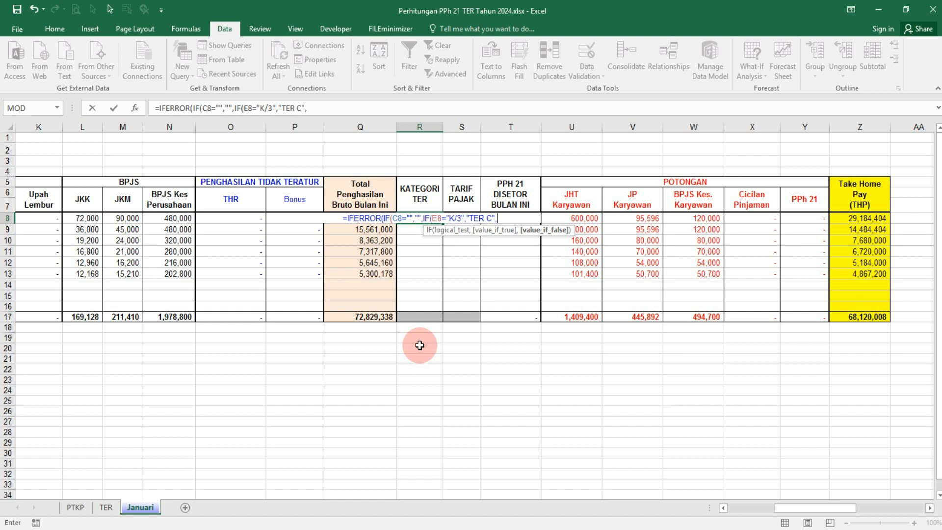
Step: Open the next nested condition in the R8 formula with IF(OR(E8="TK/2", as its first test
text(IF)
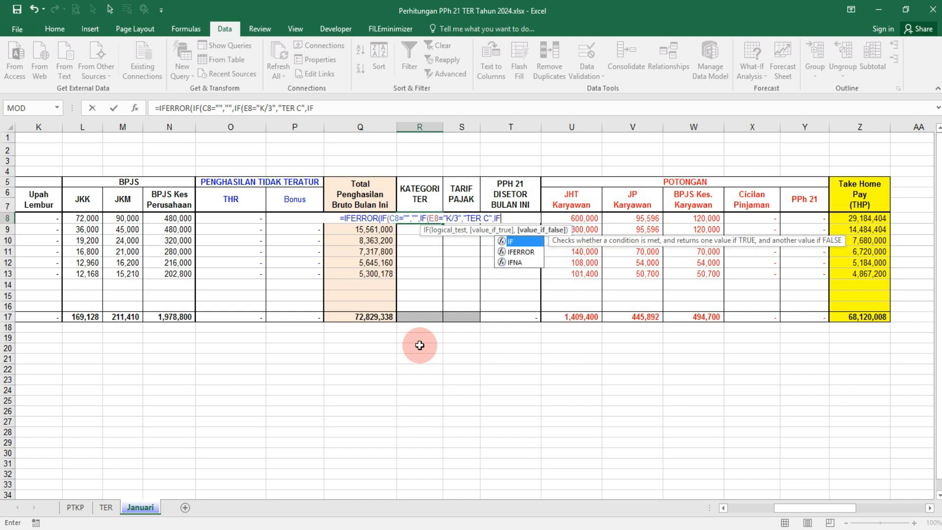
text((OR()
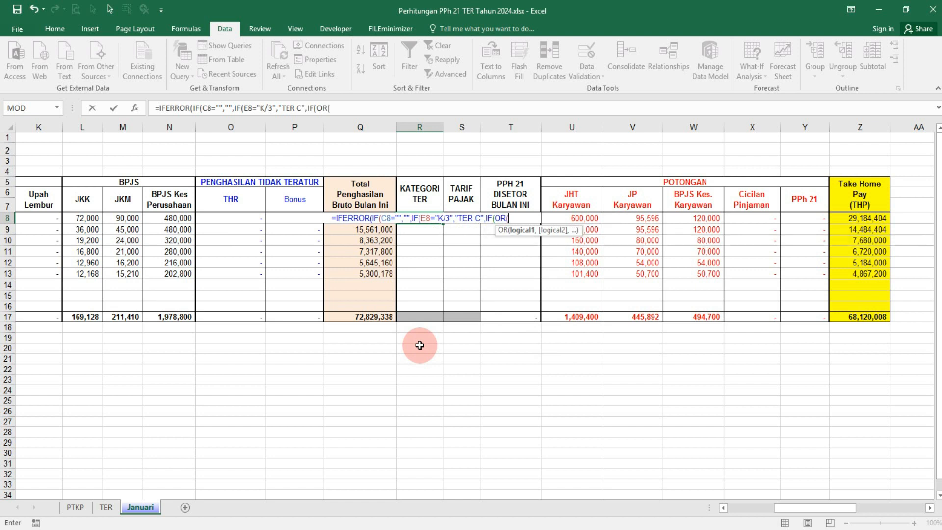
text(E8=)
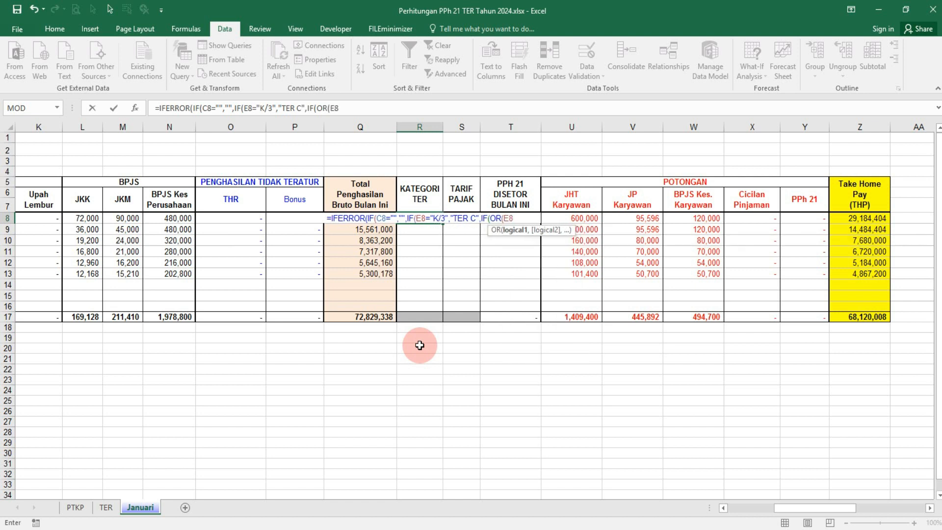
text(")
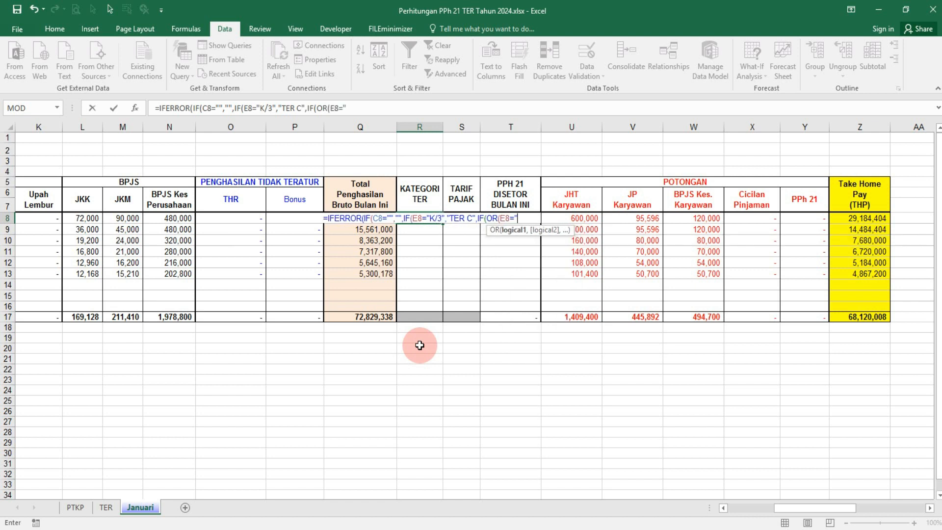
text(TK/2)
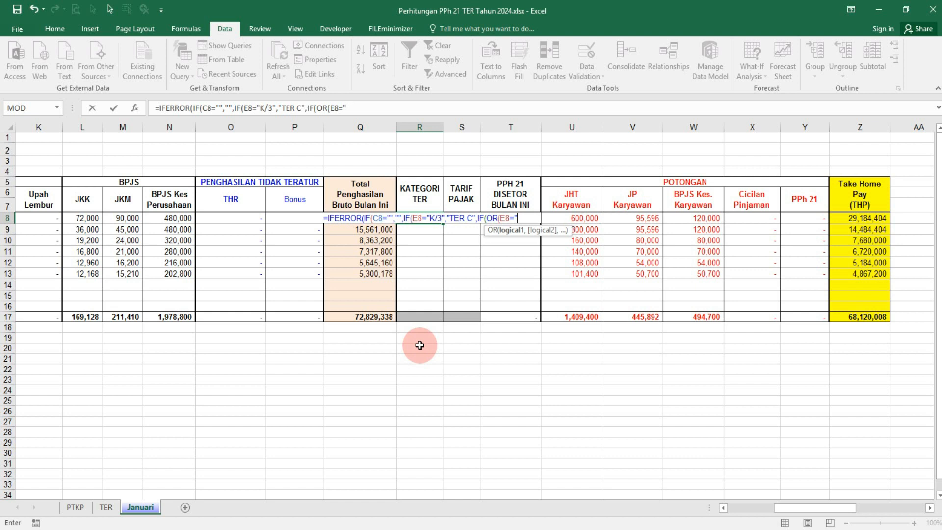
text(")
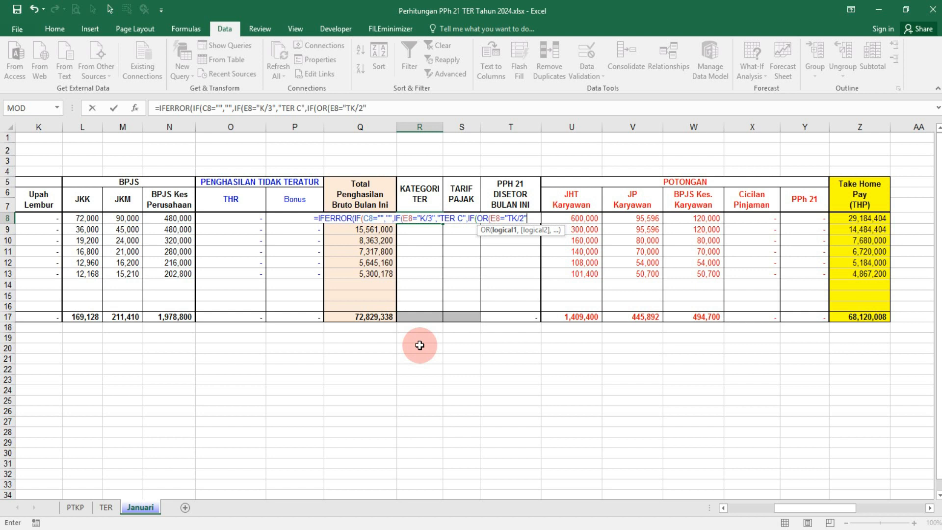
text(,)
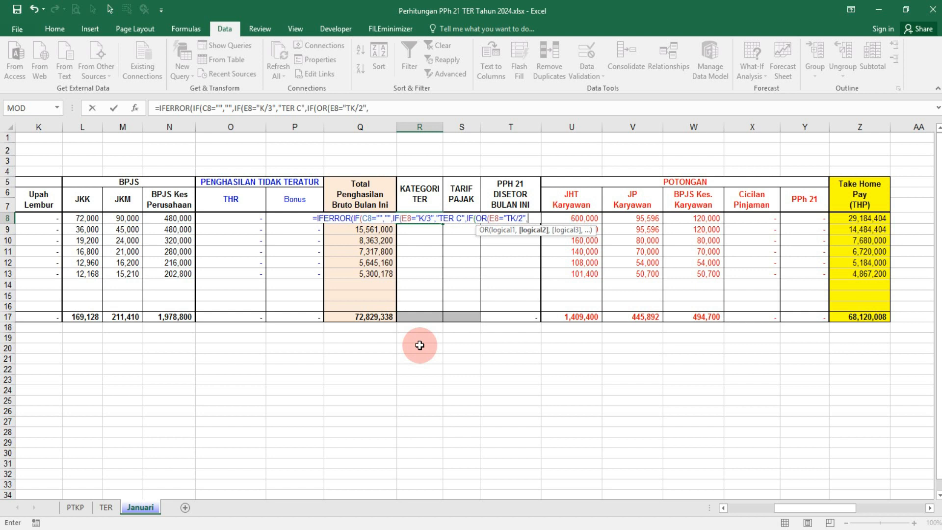
Step: Complete the OR test in the R8 formula with E8="TK/3",E8="K/1",E8="K/2")
text(E8=)
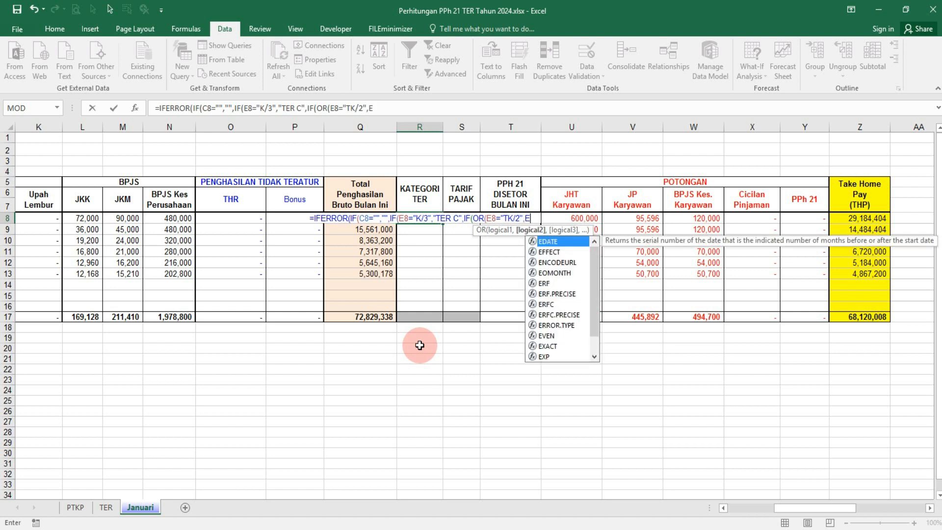
text(")
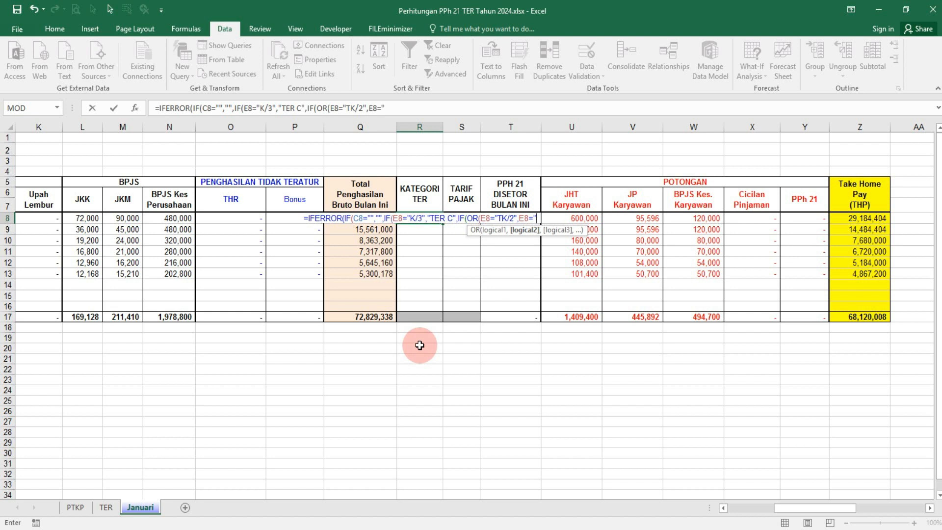
text(TK/3)
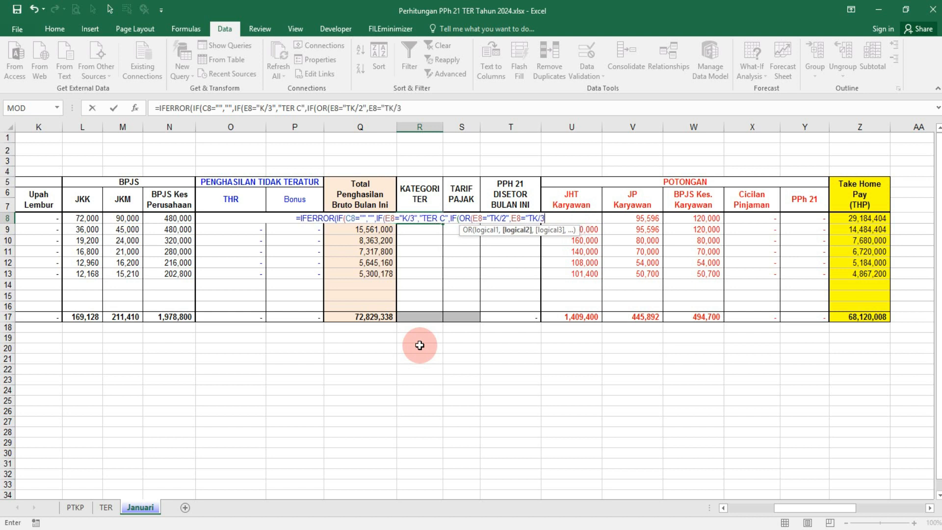
text(",E8=)
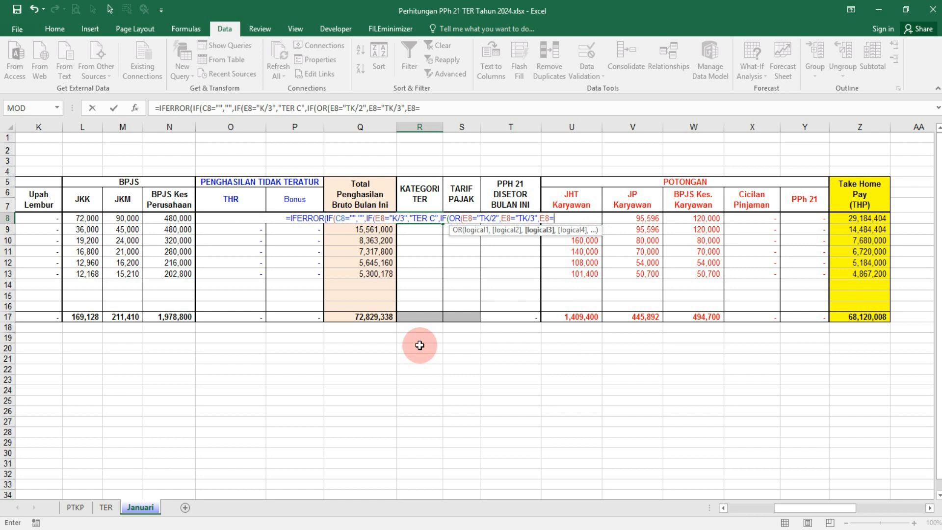
text(")
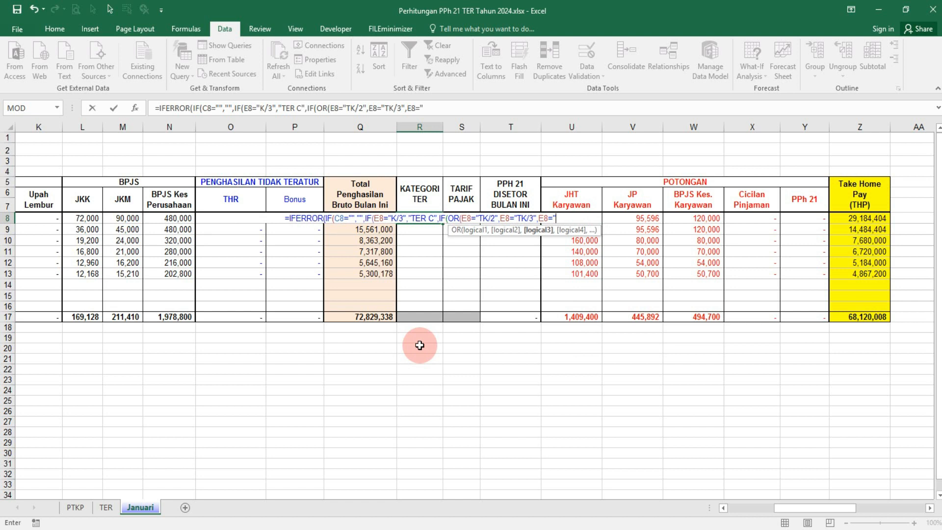
text(K)
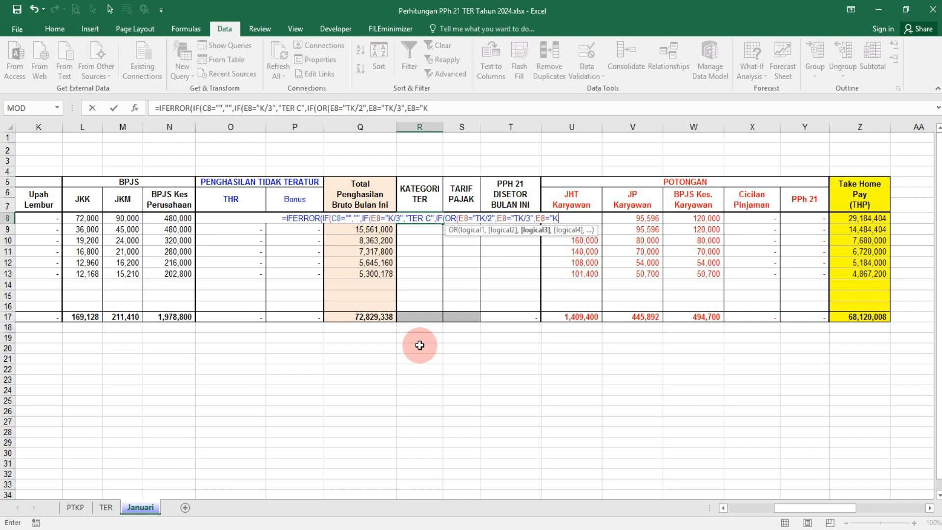
text(/1",E8)
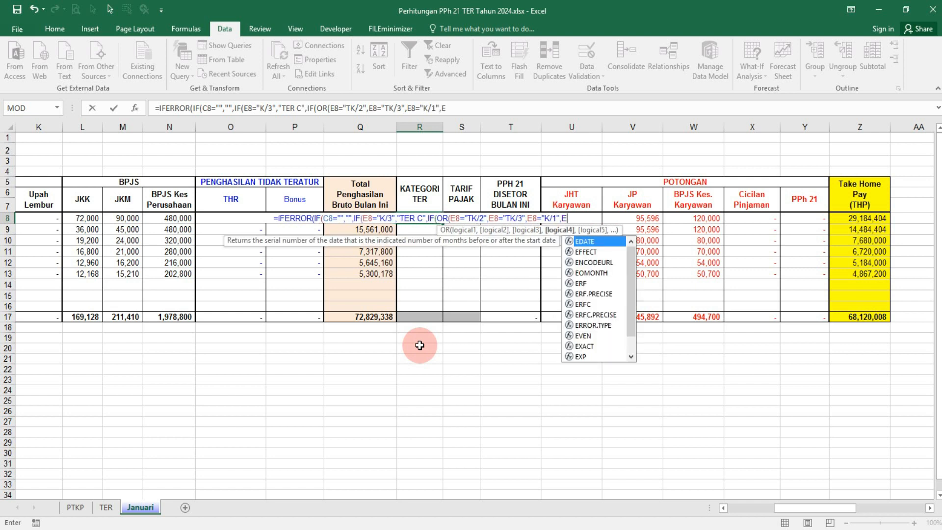
text(=")
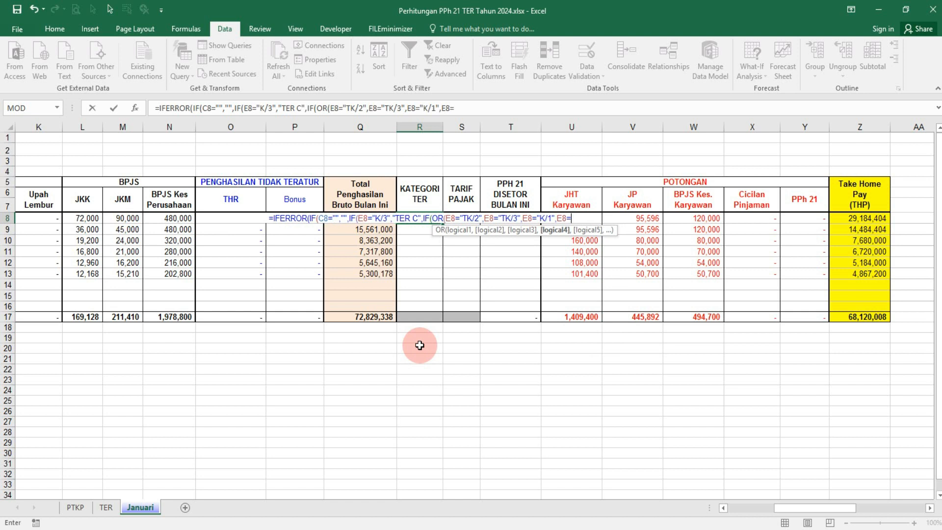
text(K/2)
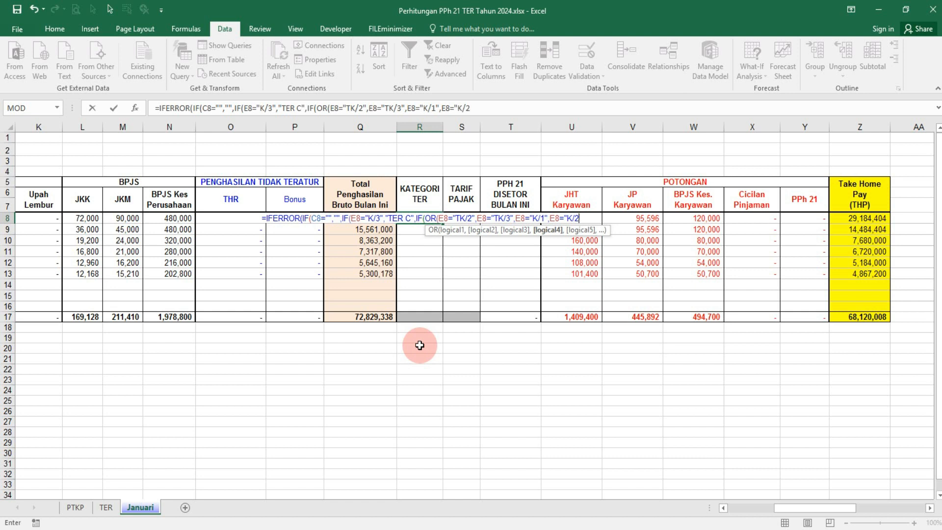
text(")
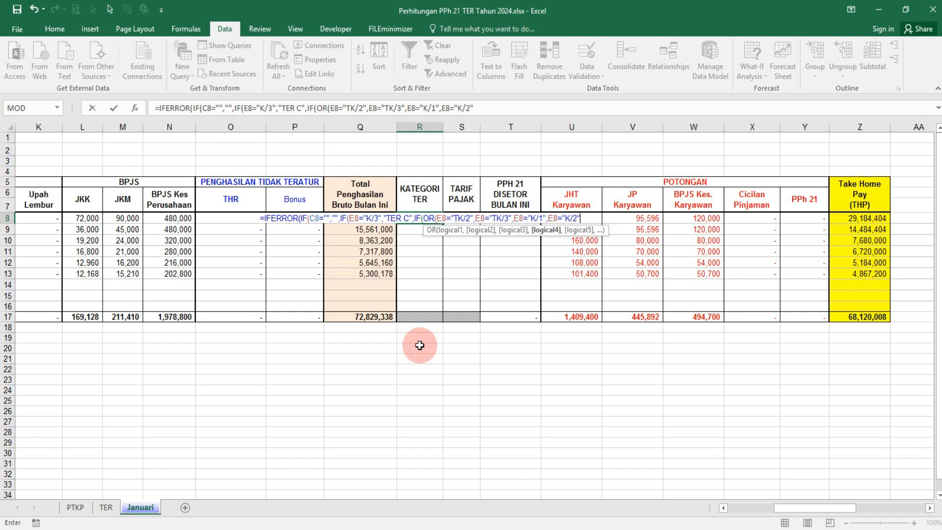
text())
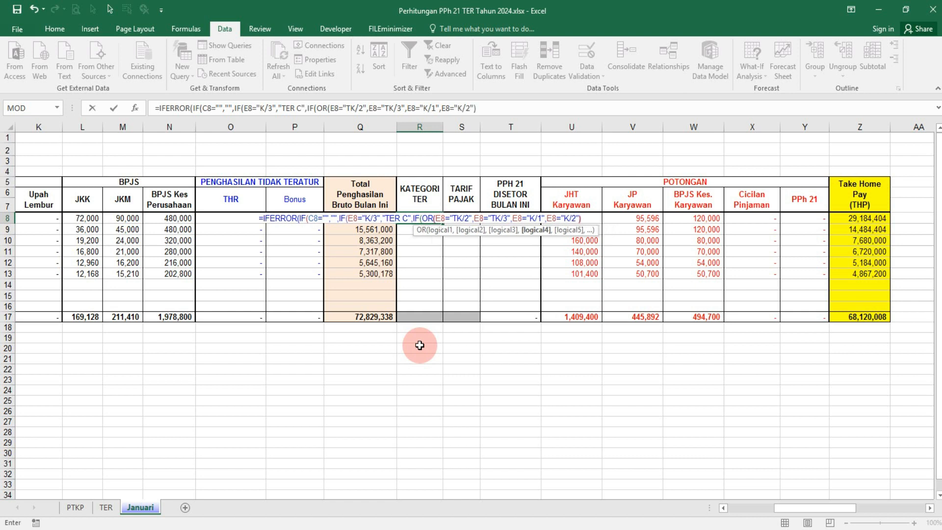
Step: Make the R8 formula return "TER B" when any of those OR tests is true
text(,)
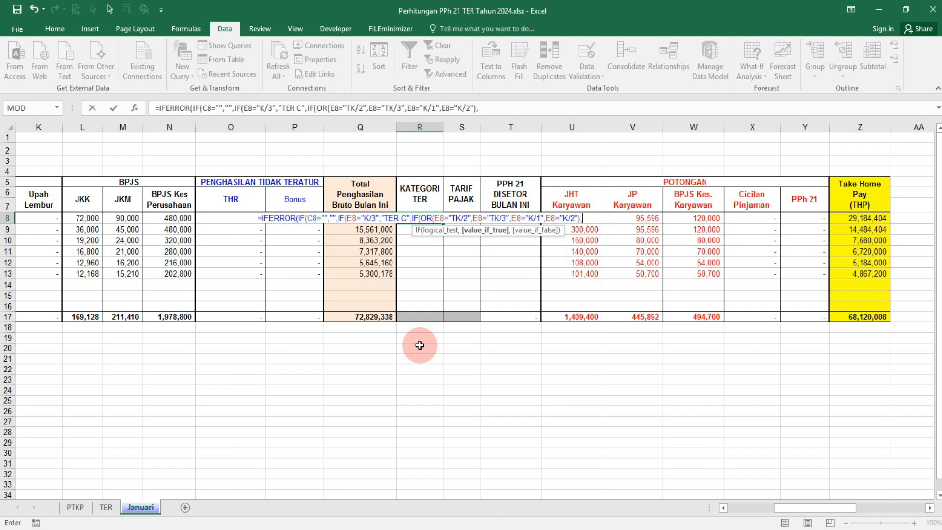
text("TER)
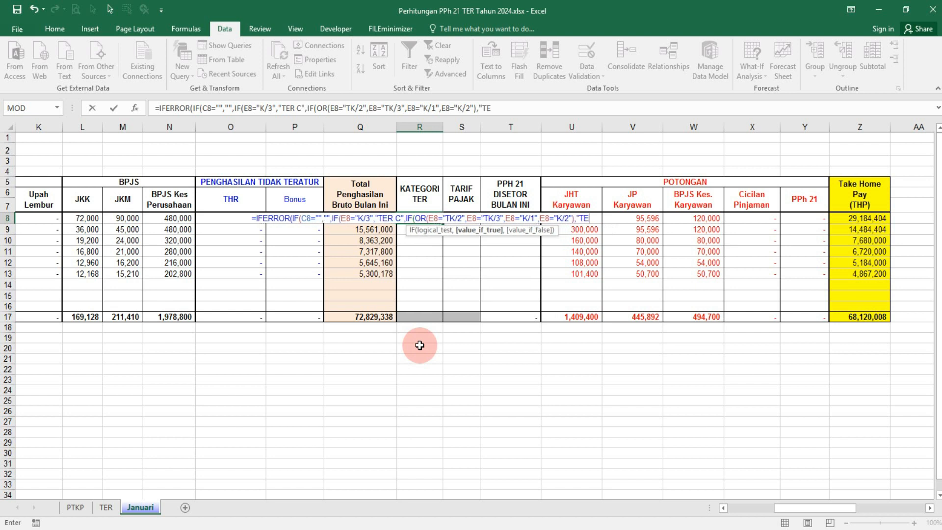
text( B")
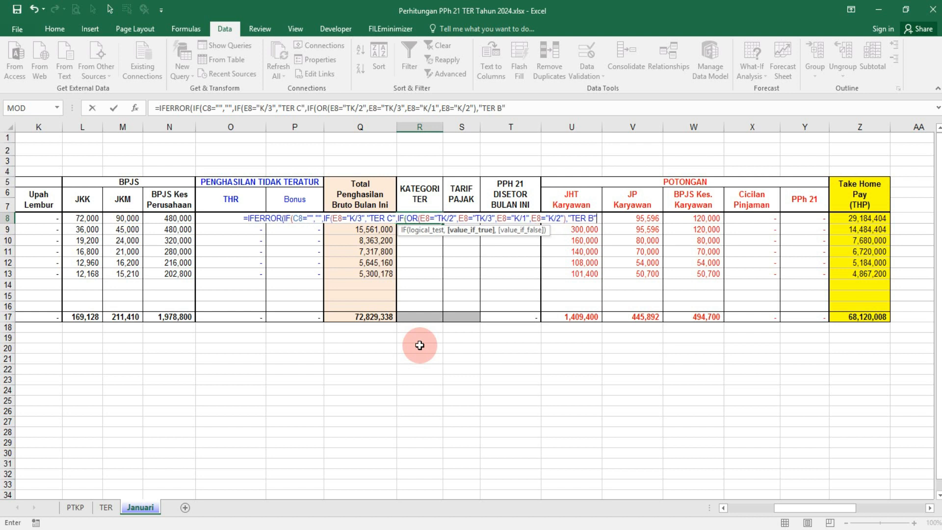
text(,)
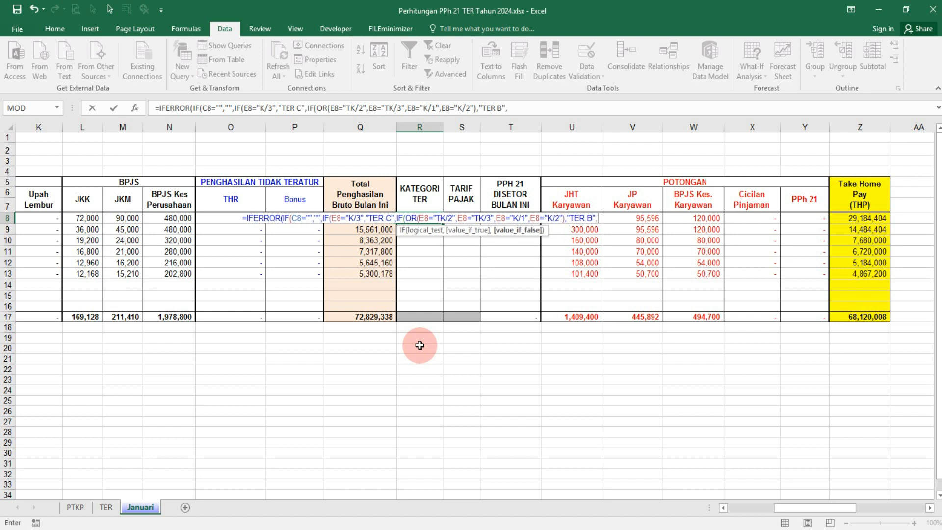
Step: Open another nested condition in the R8 formula with IF(OR(E8="TK/0", as its first test
text(IF)
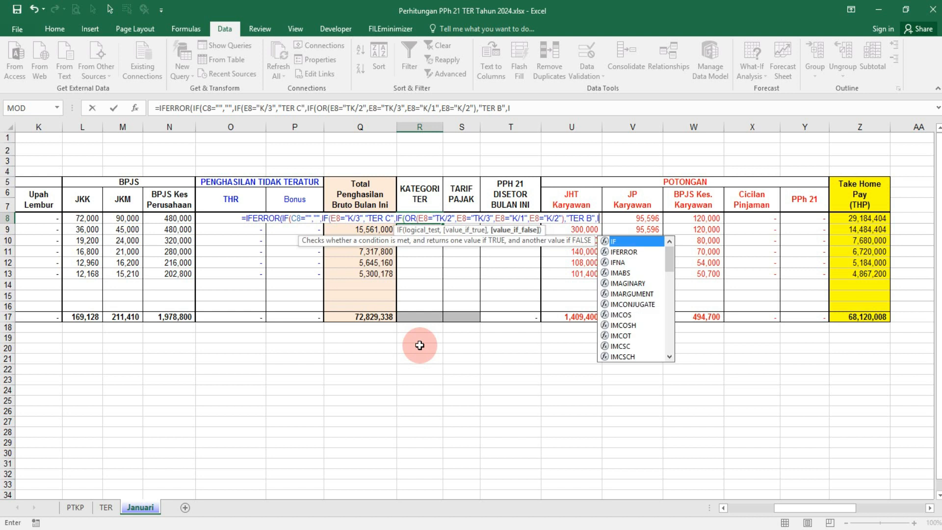
text((OR()
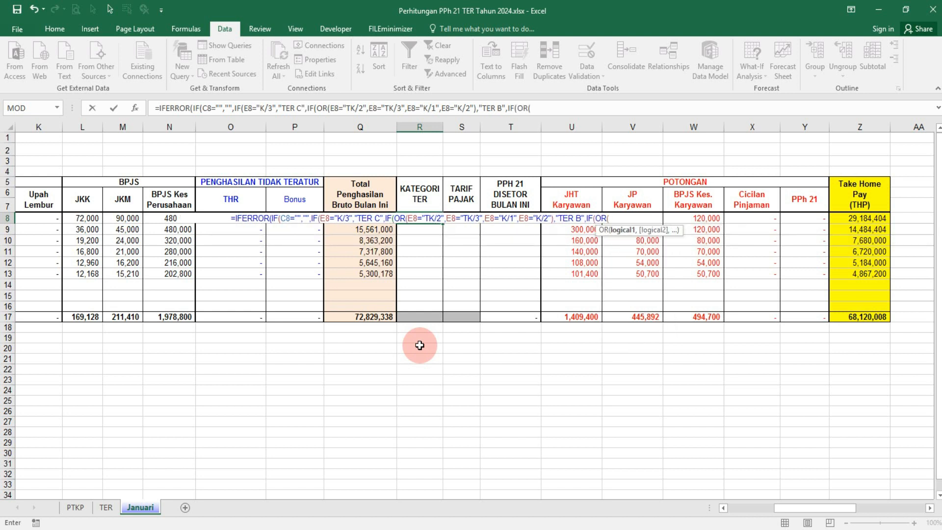
text(E8=)
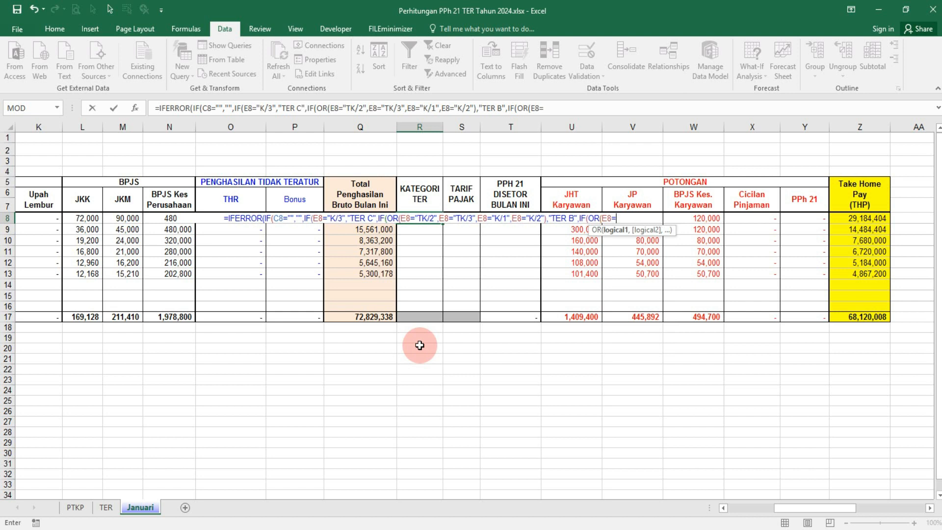
text(")
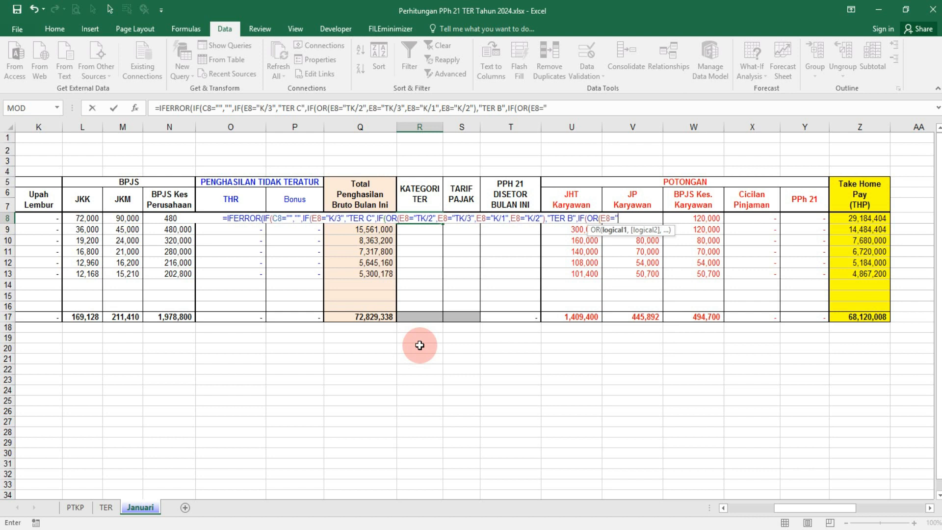
text(TK)
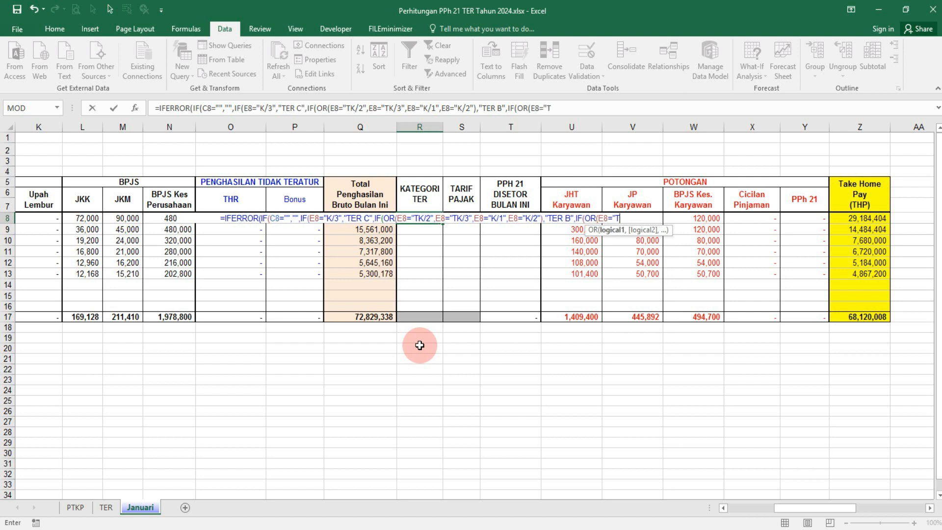
text(/0)
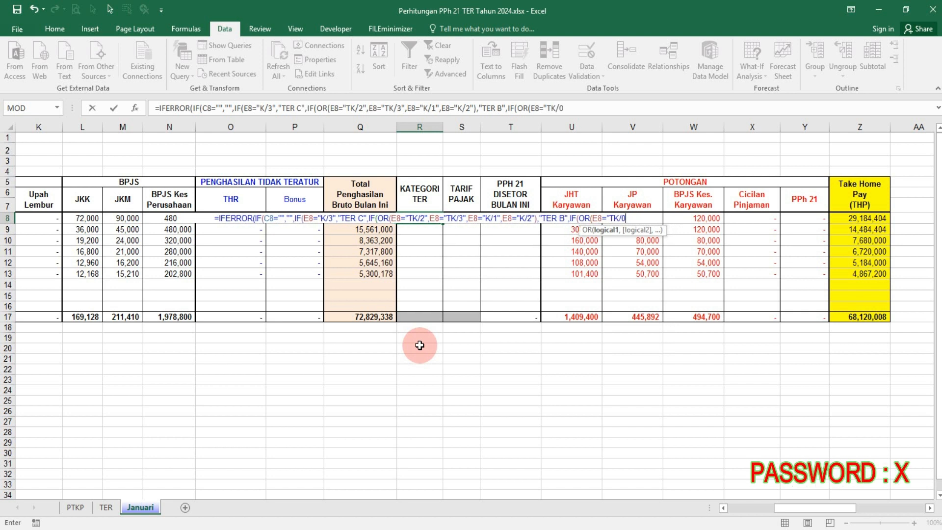
text(")
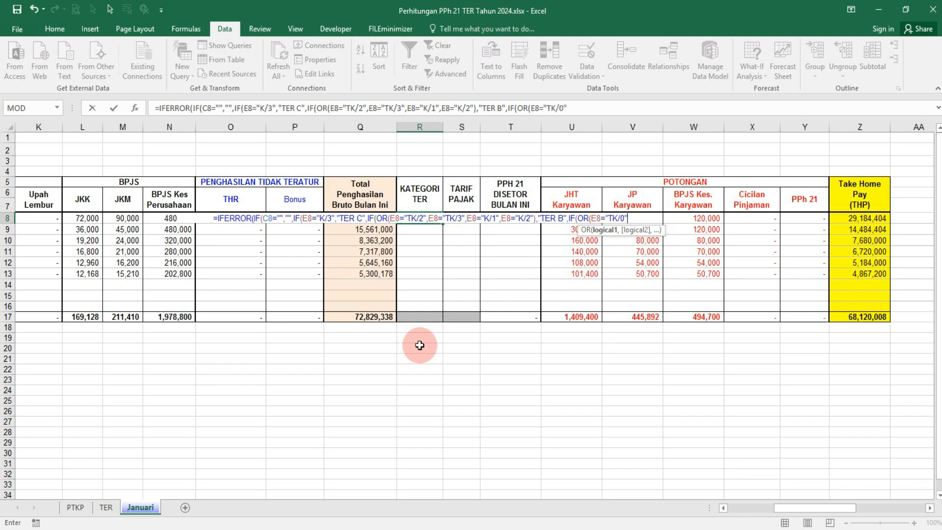
text(,)
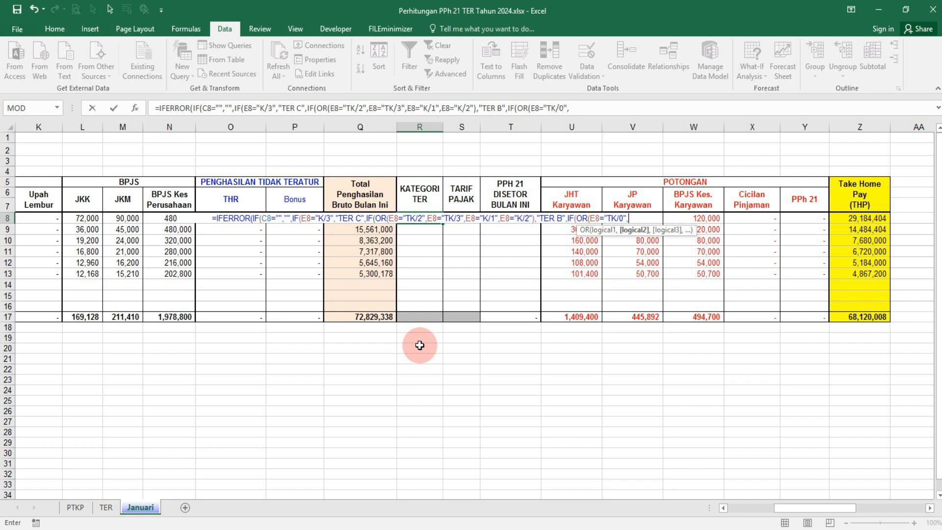
Step: Add the tests E8="TK/1",E8="K/0" to the last OR in the R8 formula
text(E8=)
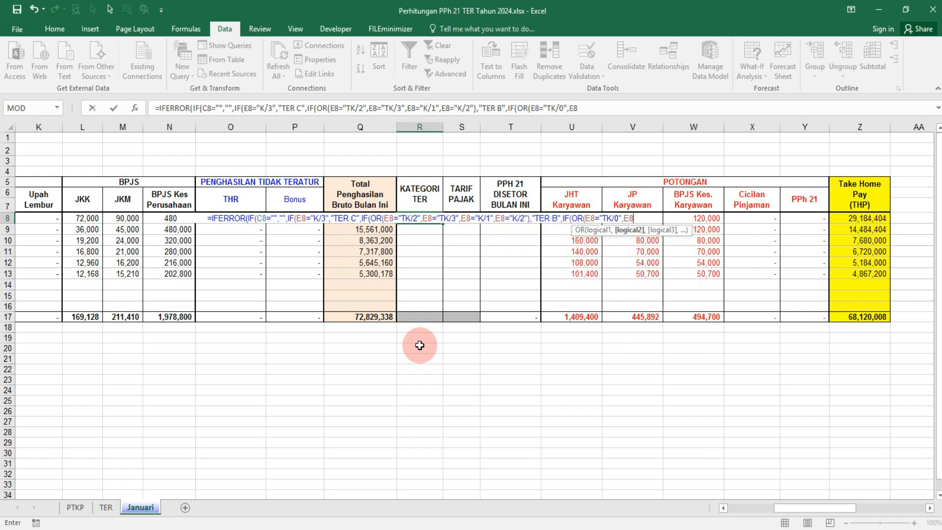
text(")
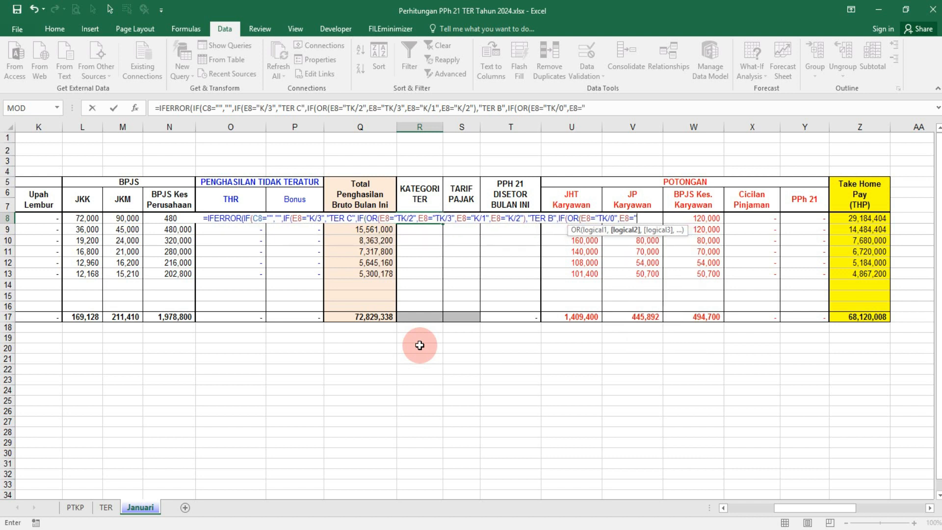
text(TK)
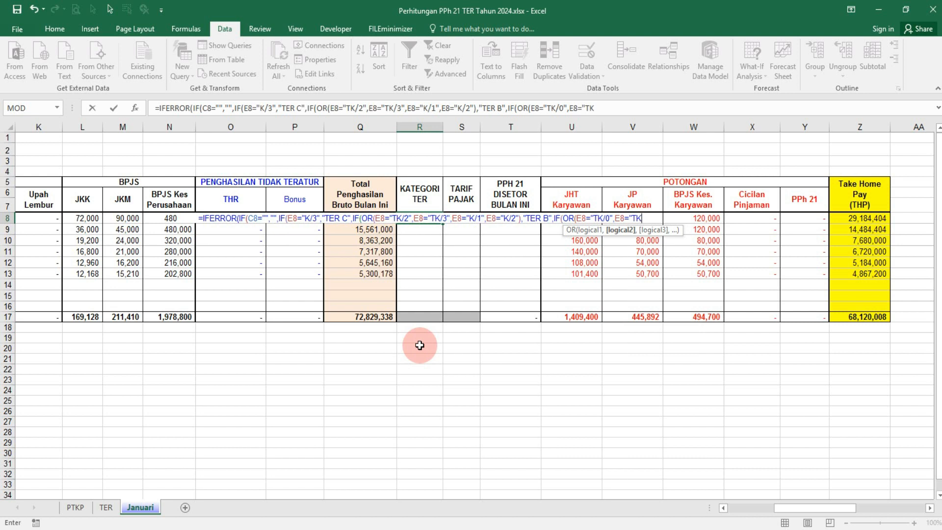
text(/1",)
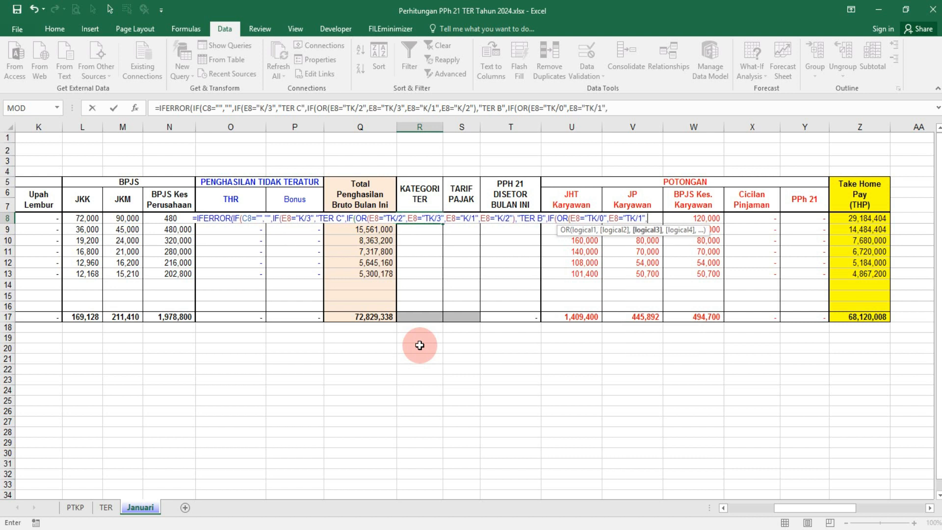
text(E8=)
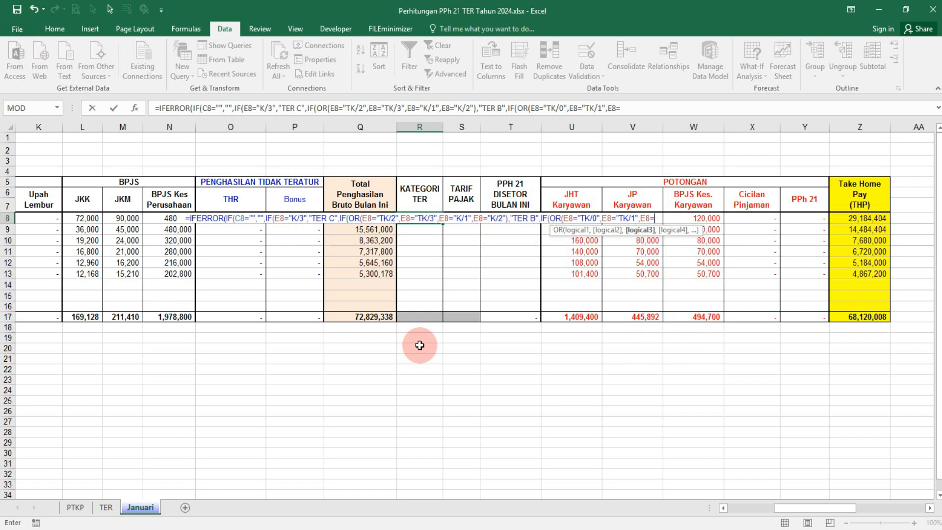
text(")
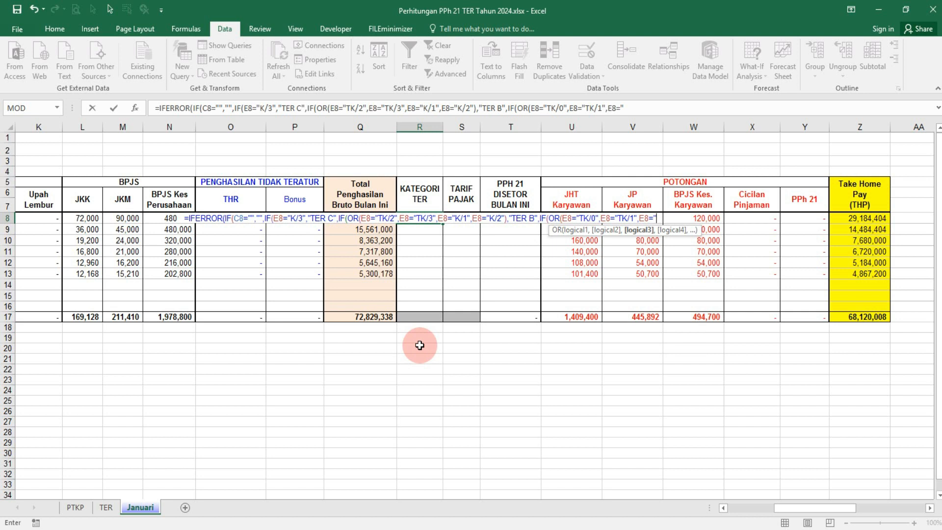
text(K/0)
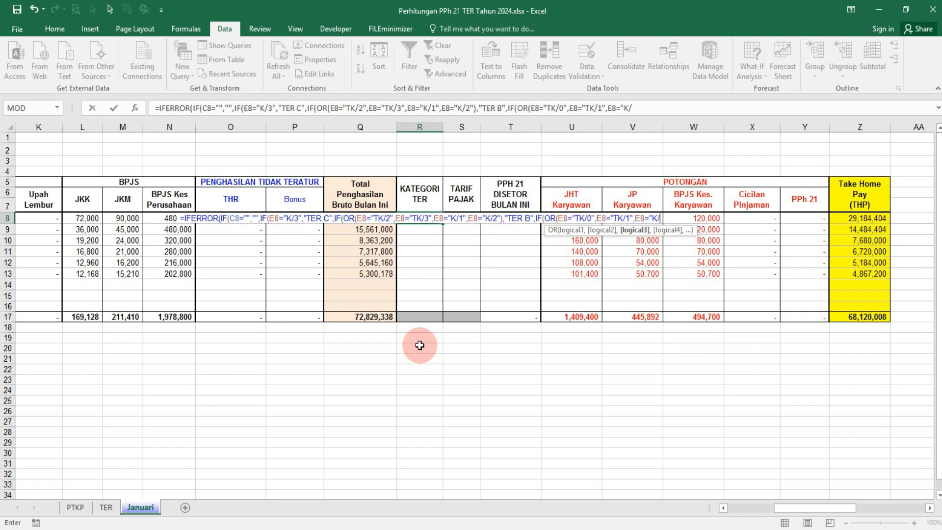
text(")
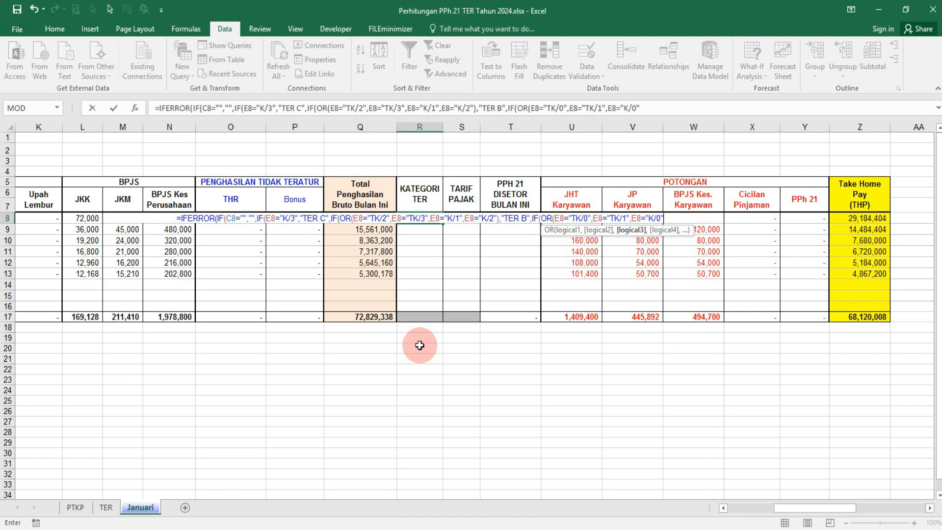
Step: Close the last OR test in the R8 formula and make it return "TER A" when true
text(),")
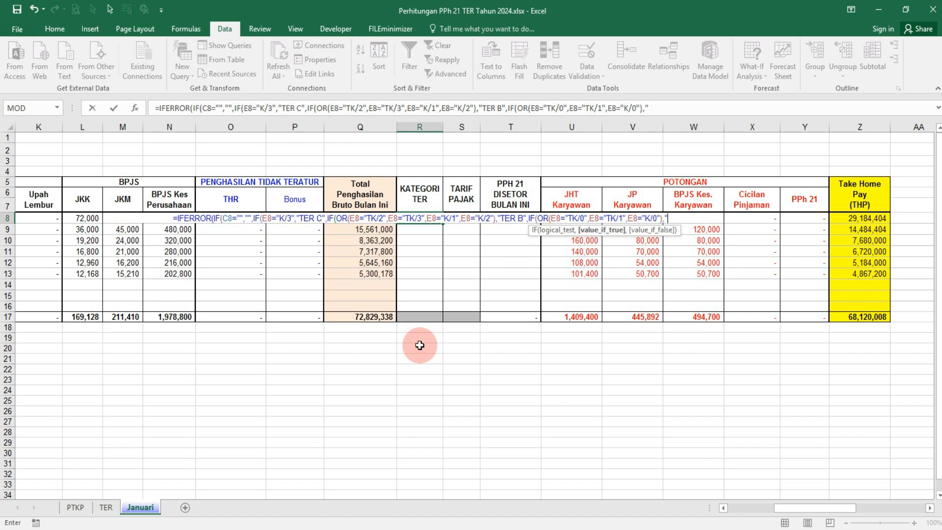
text(TER)
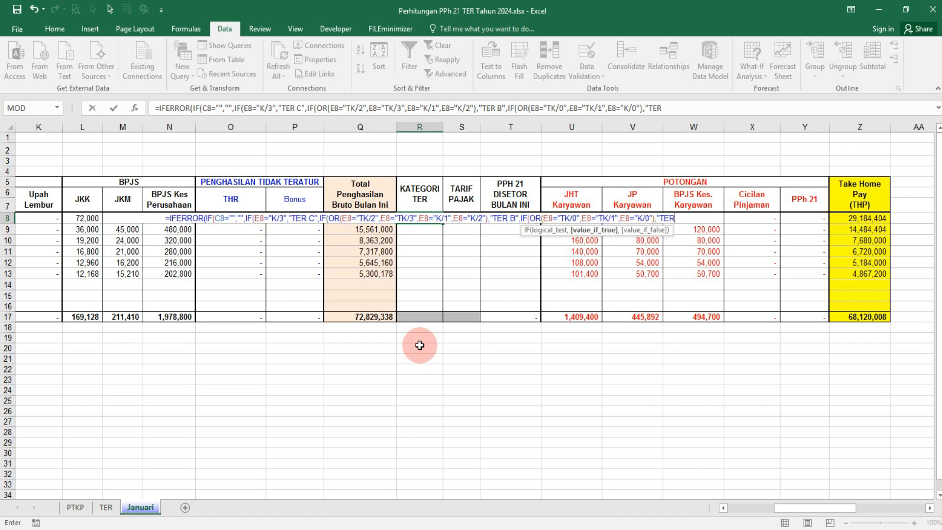
text( A",)
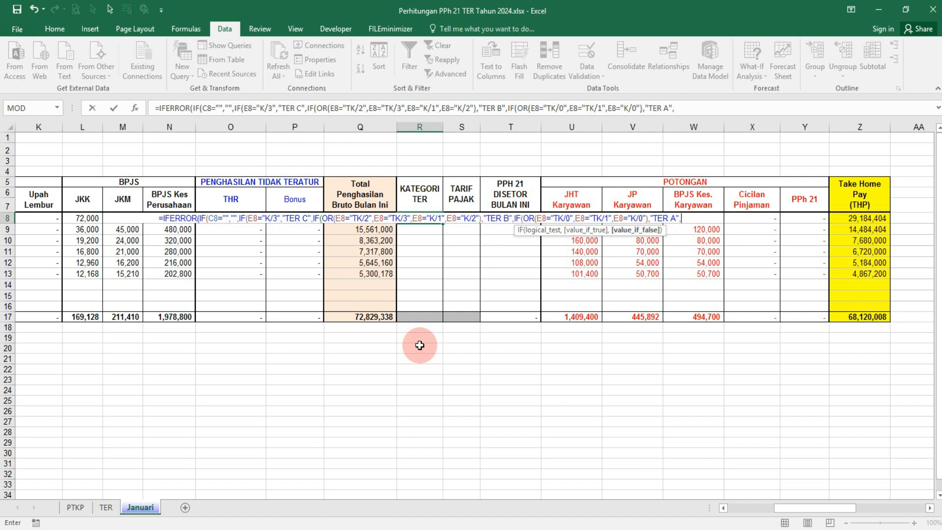
Step: Complete the R8 formula with "" as the final IF fallback and "" as the IFERROR value, and enter it
text("")
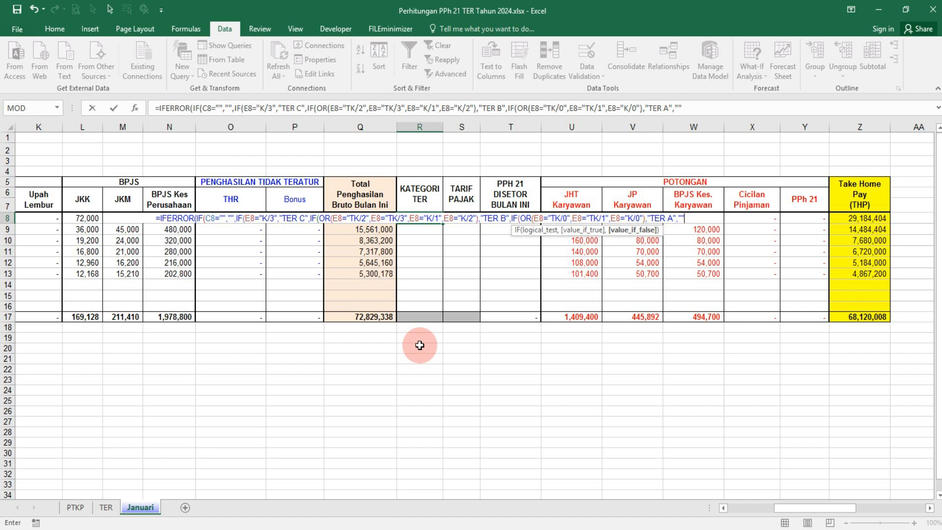
text()))),)
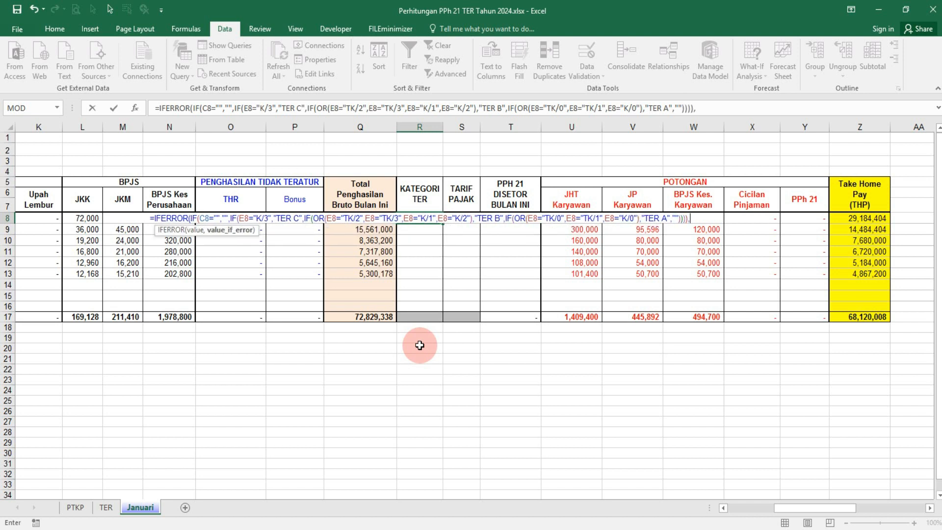
text("")
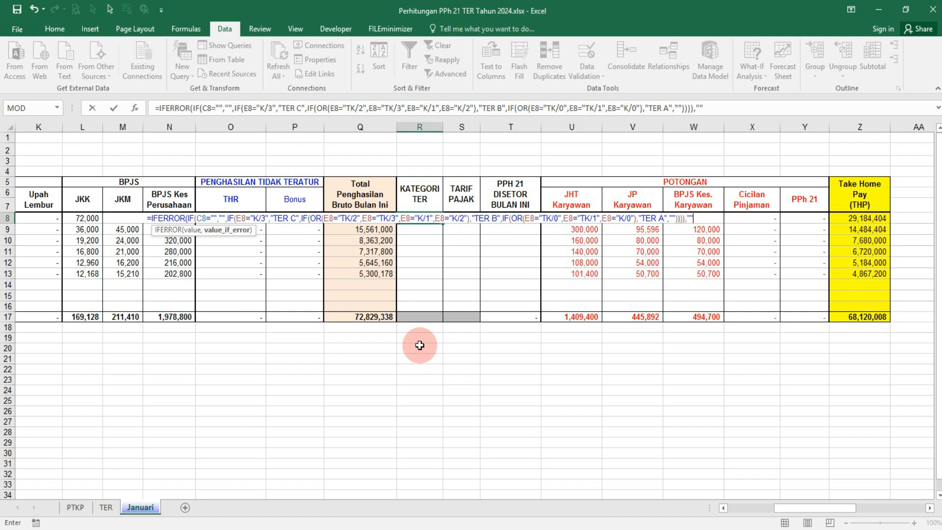
text())
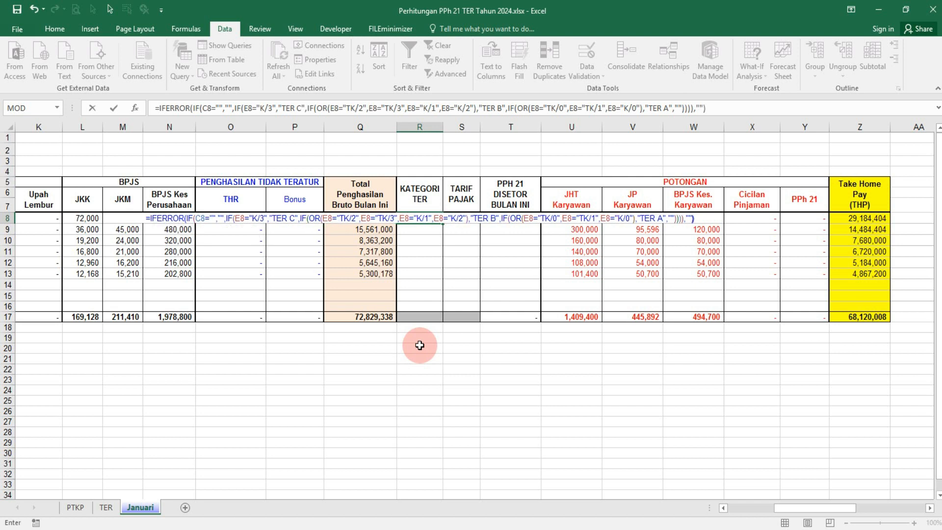
key(Return)
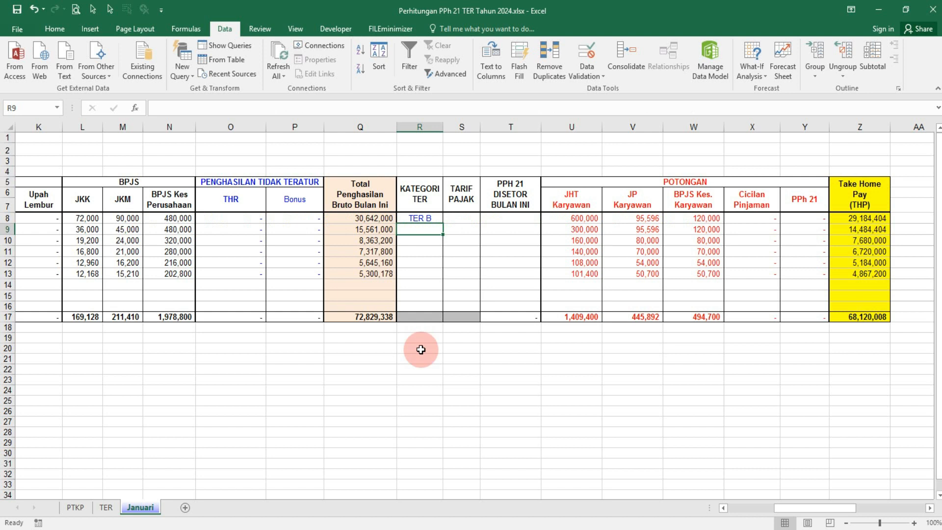
Step: Copy the Kategori TER formula from R8 into R9:R13
right_click(419, 217)
click(444, 239)
drag(419, 229, 417, 274)
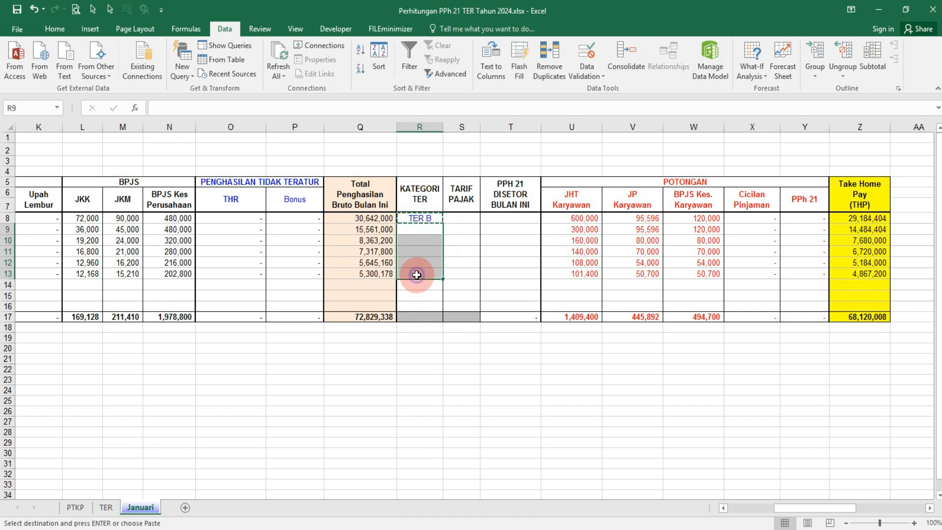
right_click(417, 275)
click(446, 70)
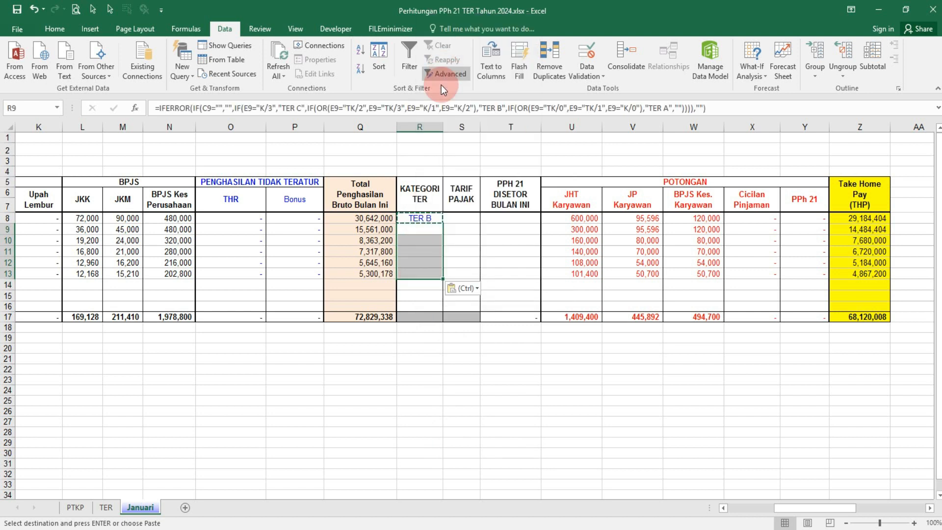
key(Escape)
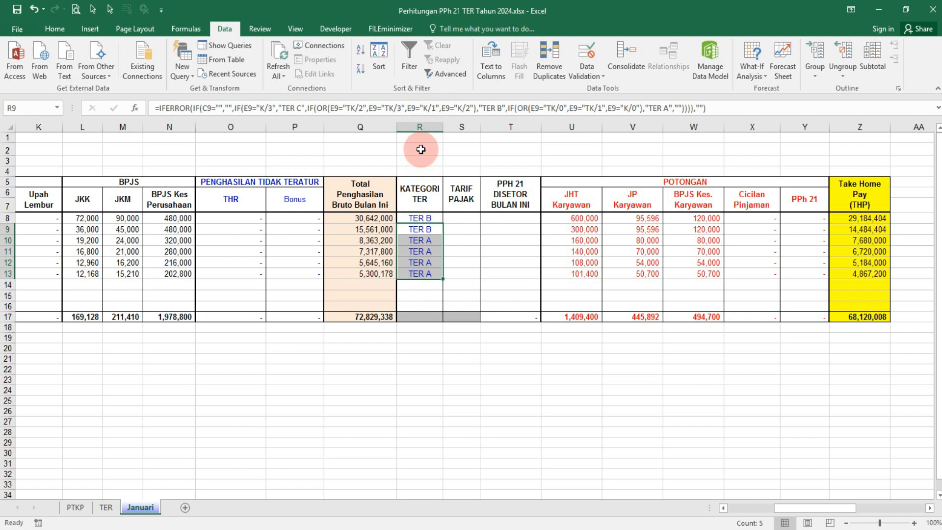
click(421, 149)
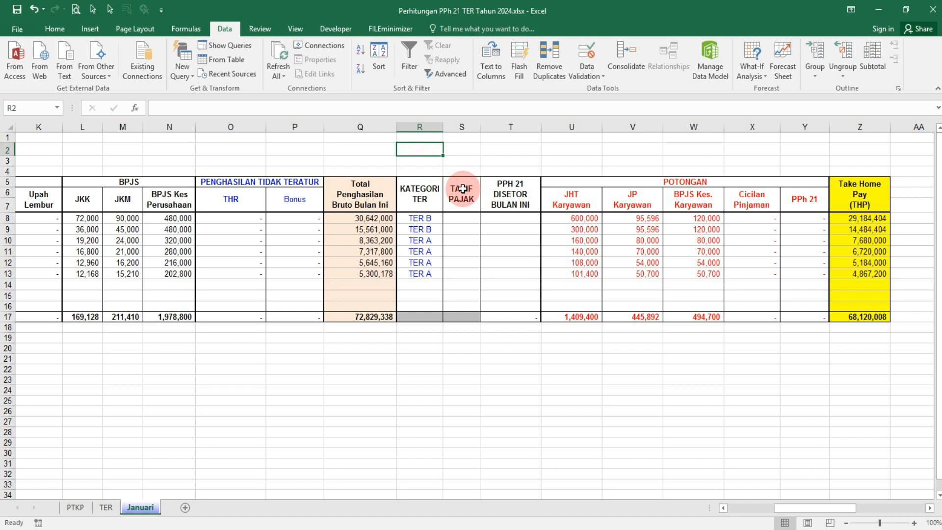
click(464, 207)
drag(464, 206, 460, 284)
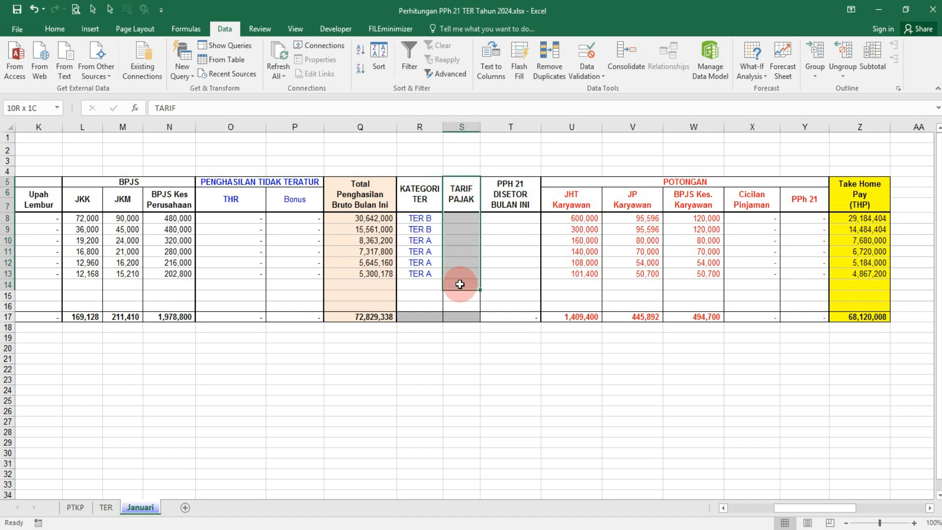
drag(420, 193, 420, 273)
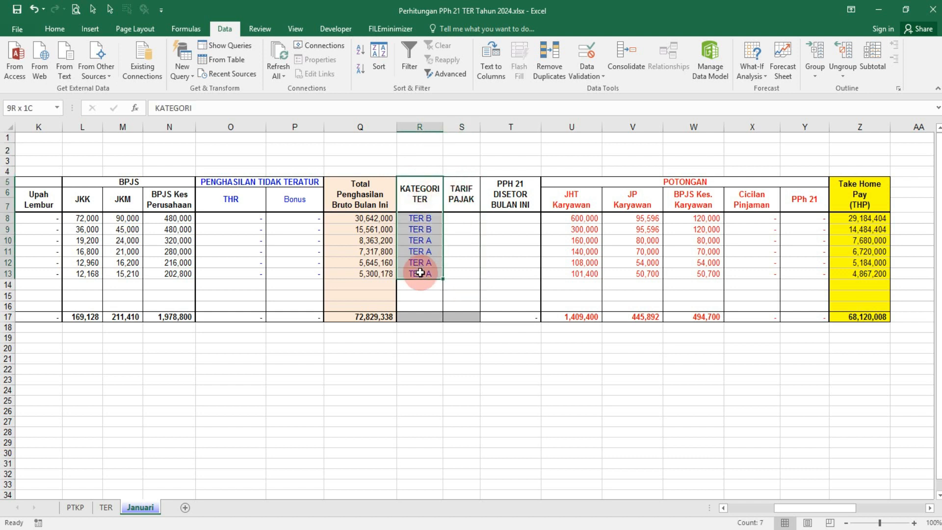
click(457, 155)
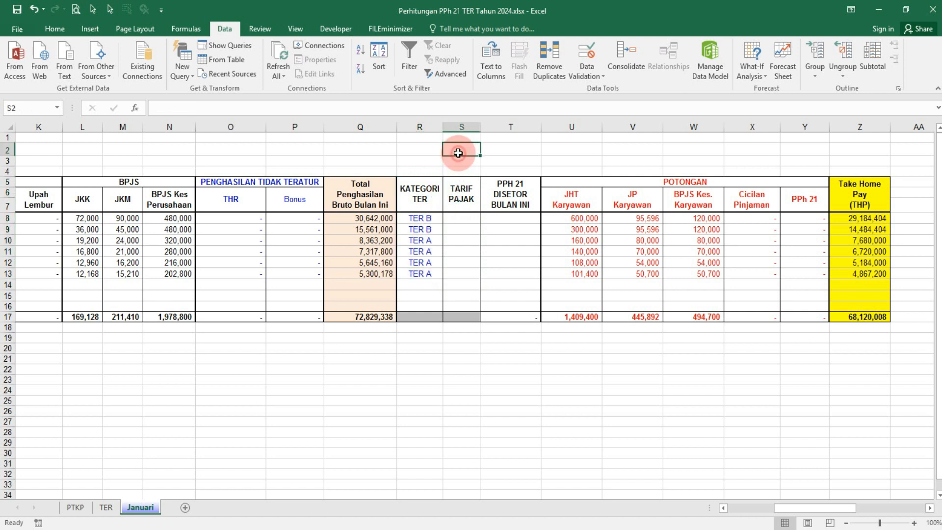
Step: Start the Tarif Pajak formula in S8 with =IF(R8="TER A", as its first condition
click(462, 220)
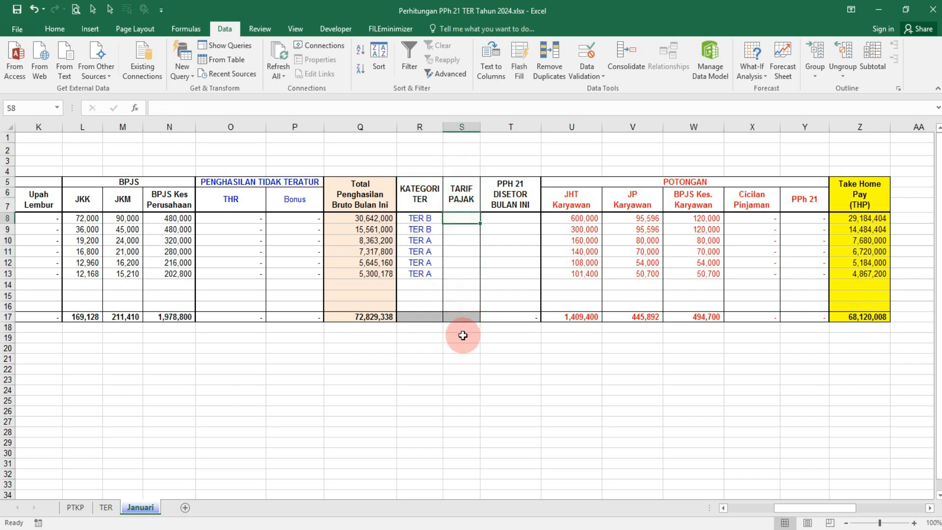
text(=I)
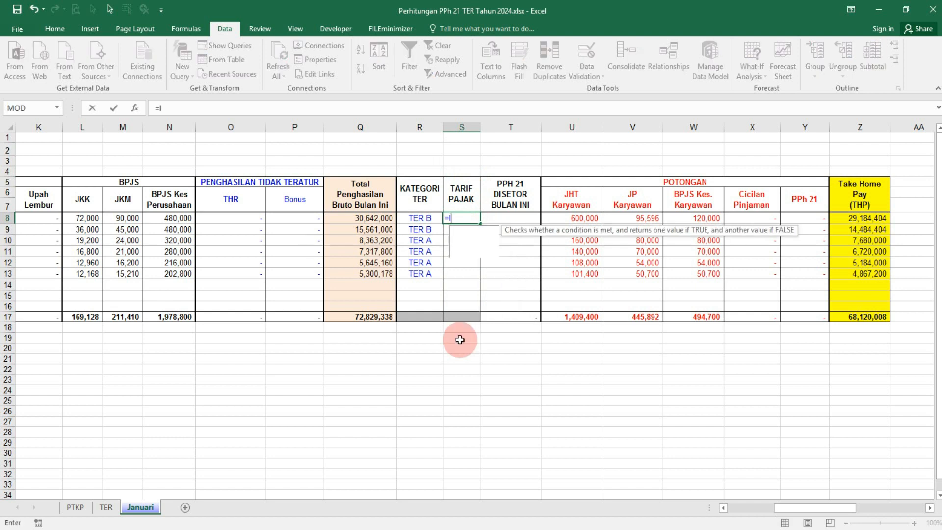
text(F()
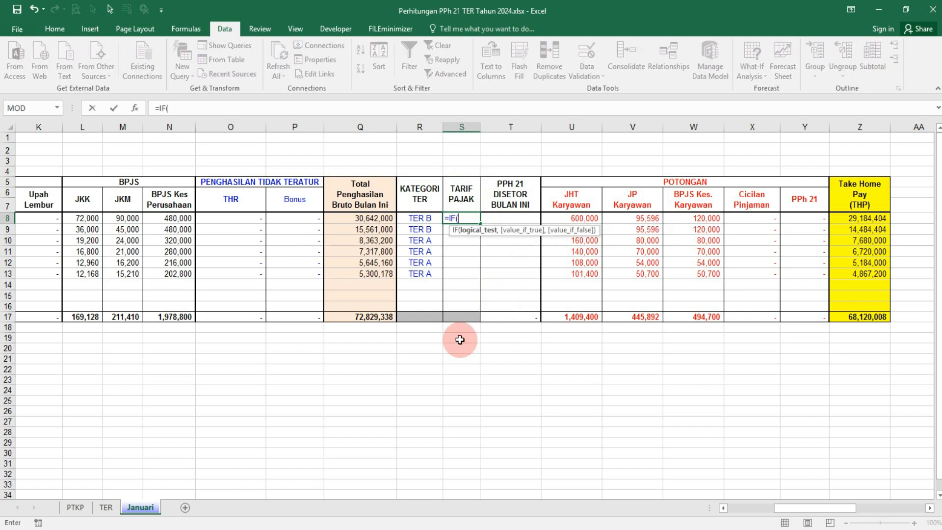
text(R8=)
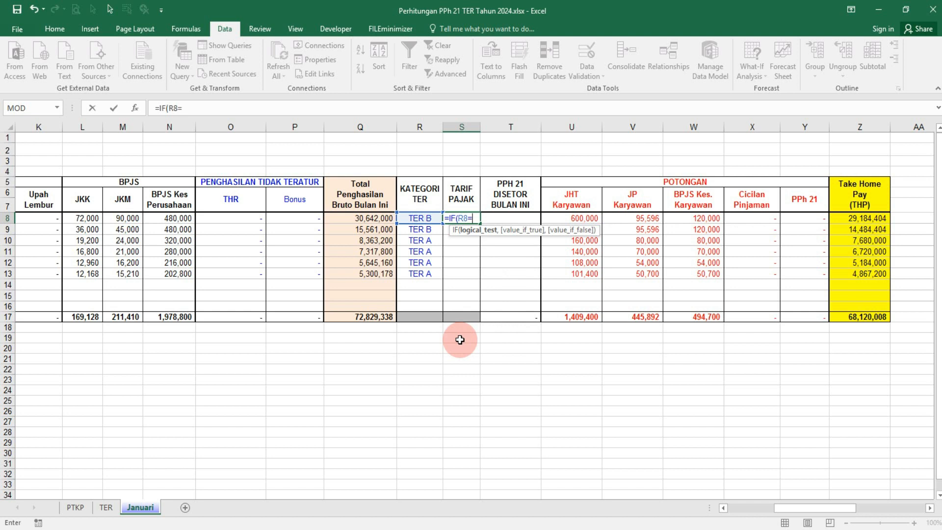
text("TER A",)
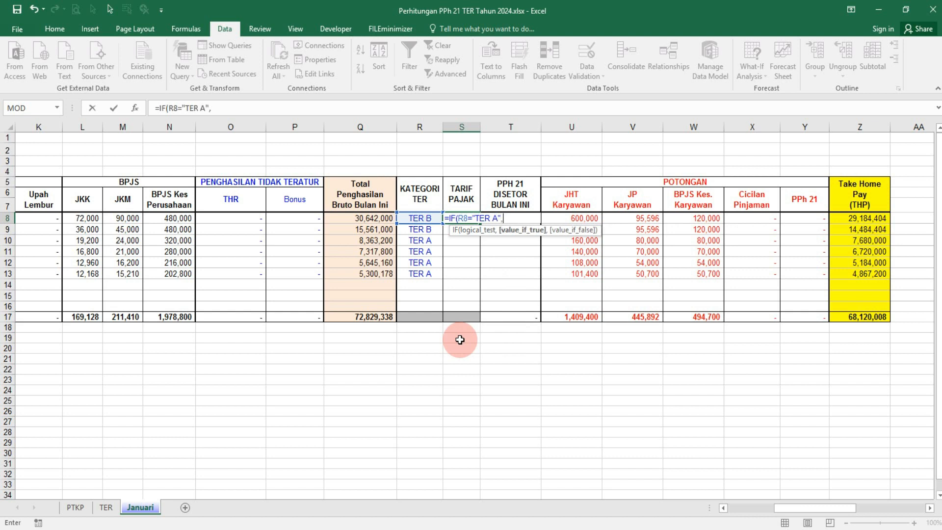
Step: Make the S8 formula return VLOOKUP(Q8,TER_A,2,TRUE) when the TER A condition is true
text(V)
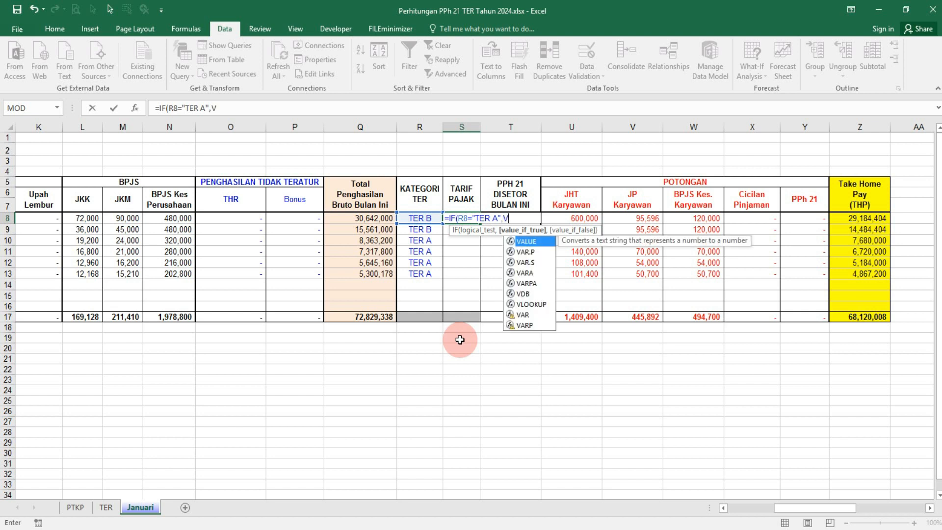
text(LOOKUP()
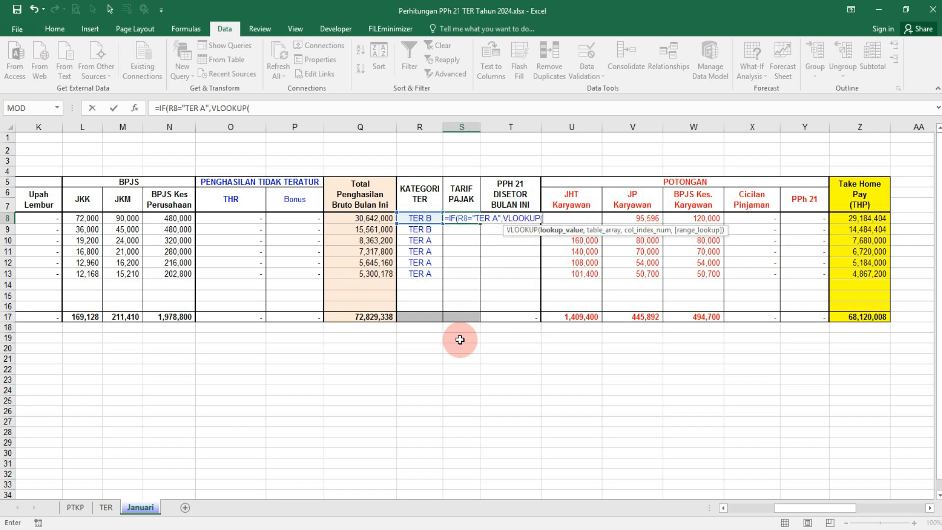
text(Q8)
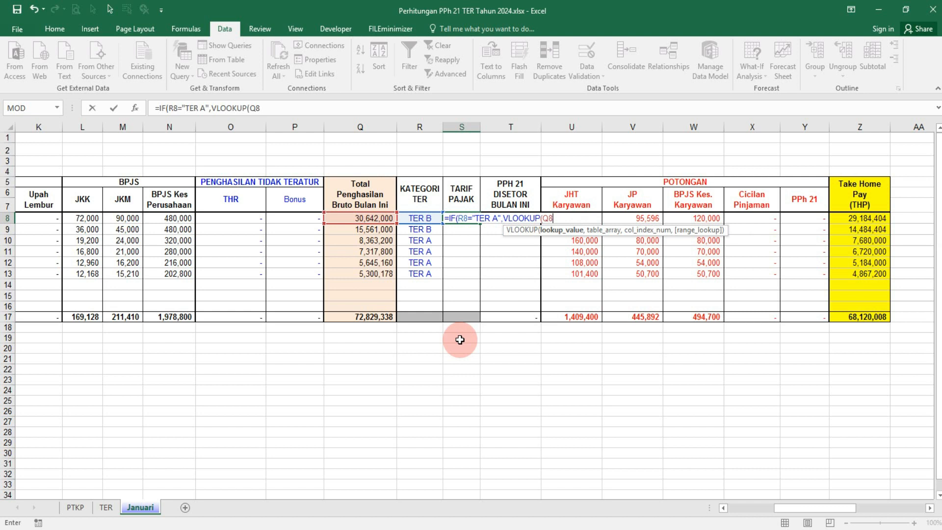
text(,)
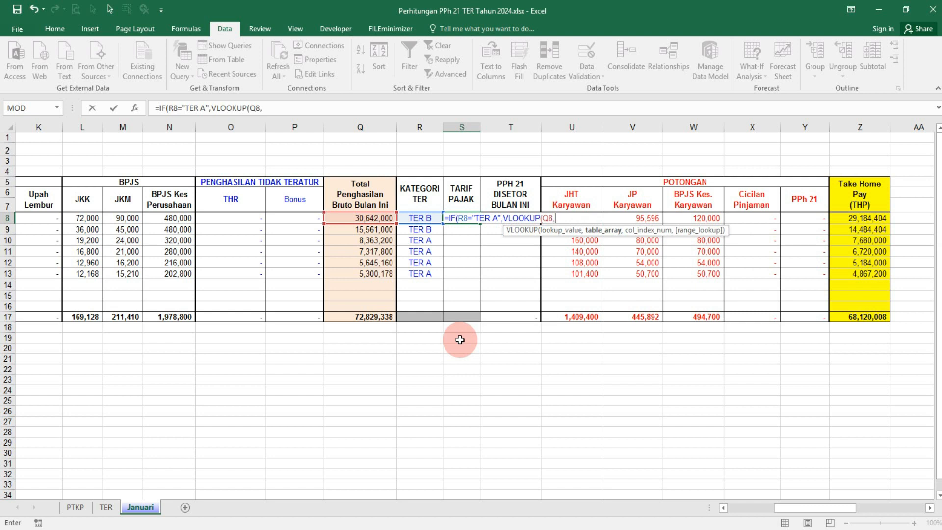
text(TER_)
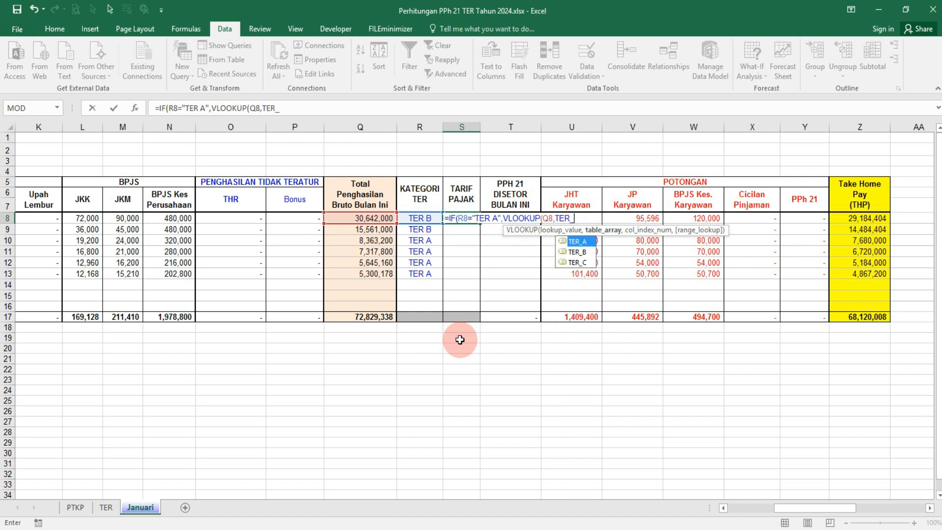
text(A,)
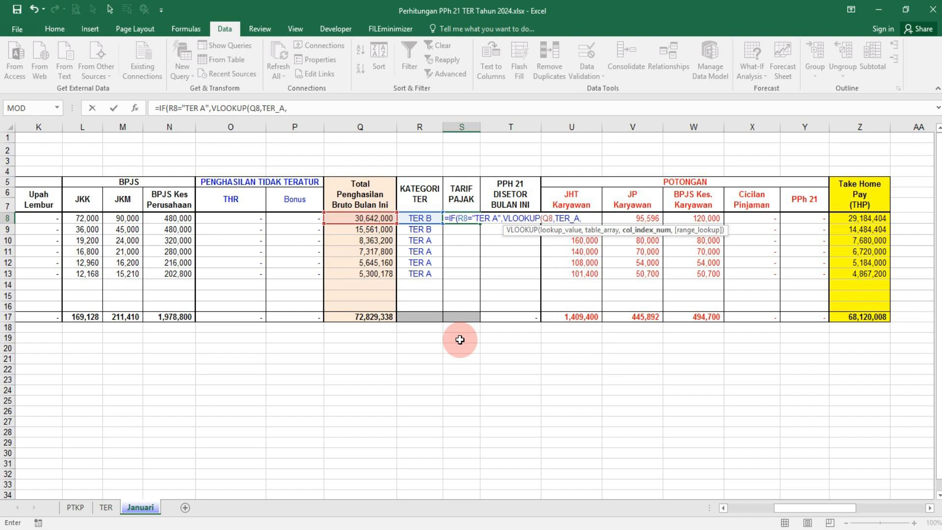
text(2,)
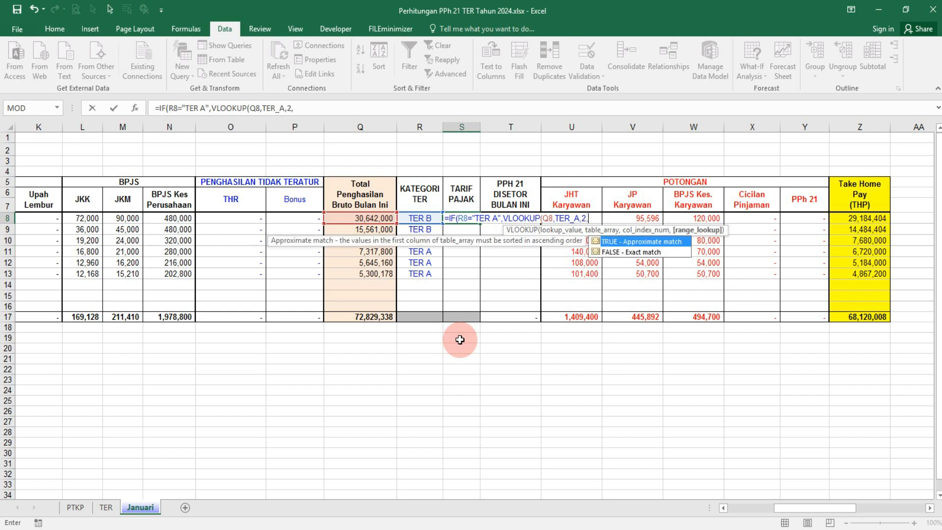
text(TRUE),)
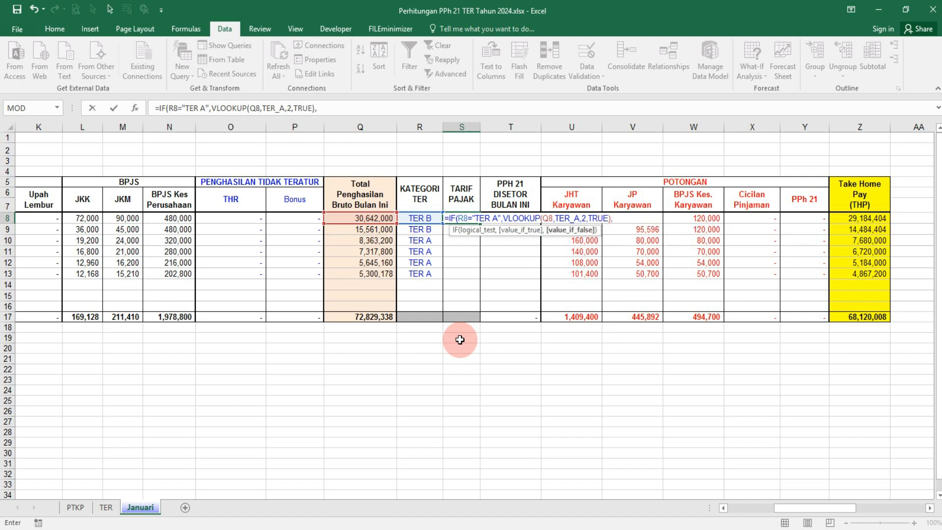
Step: Nest a second IF in the S8 formula that returns VLOOKUP(Q8,TER_B,2,TRUE) when R8="TER B"
text(IF)
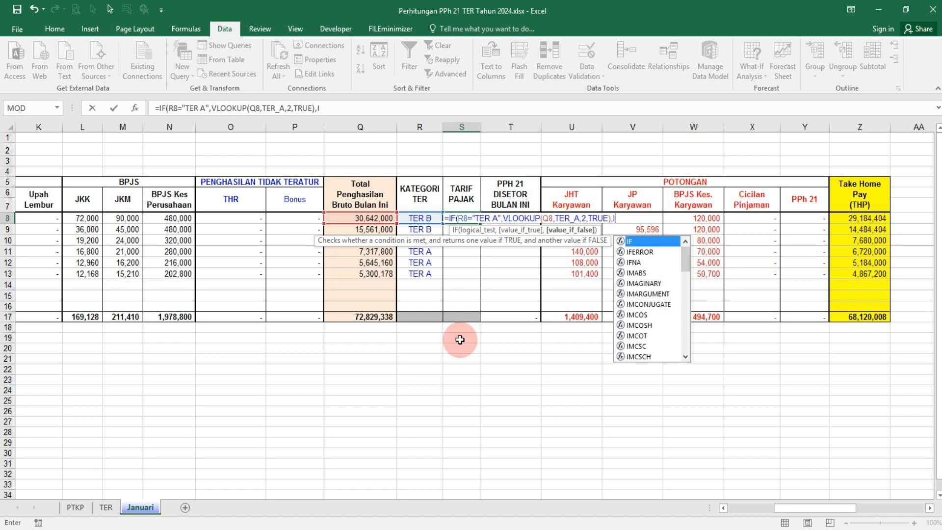
text((R8)
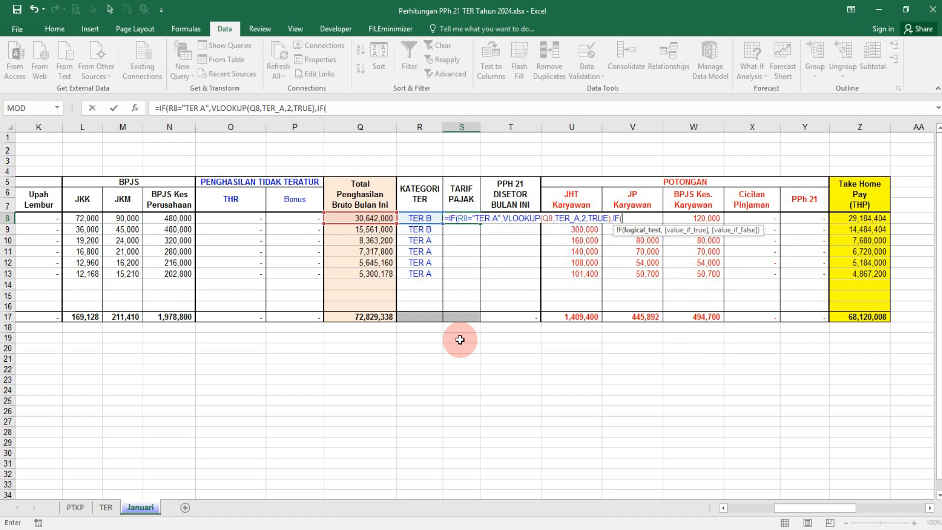
text(=)
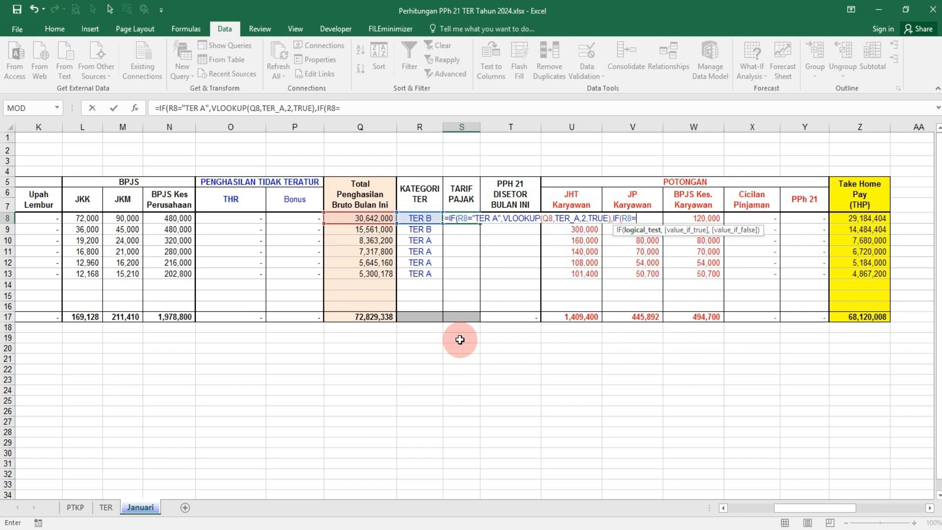
text("TER B",VLOOKU)
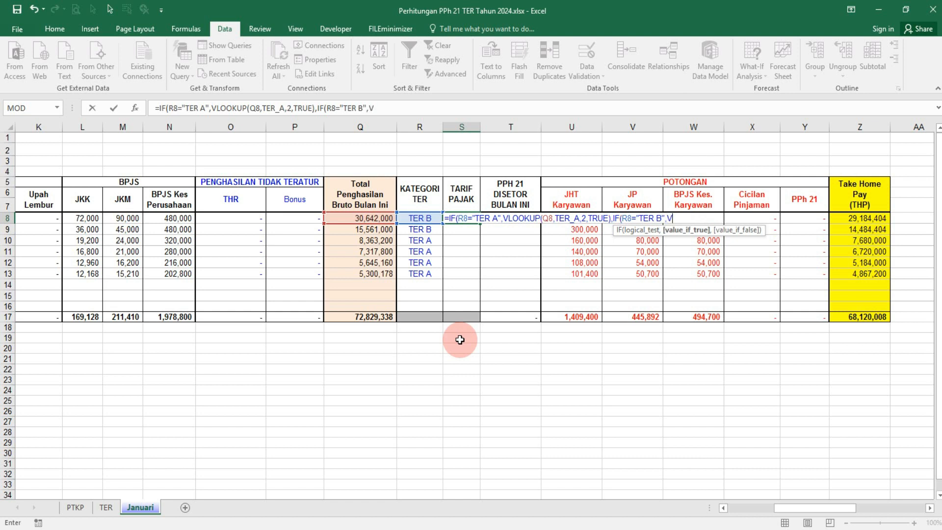
text(P()
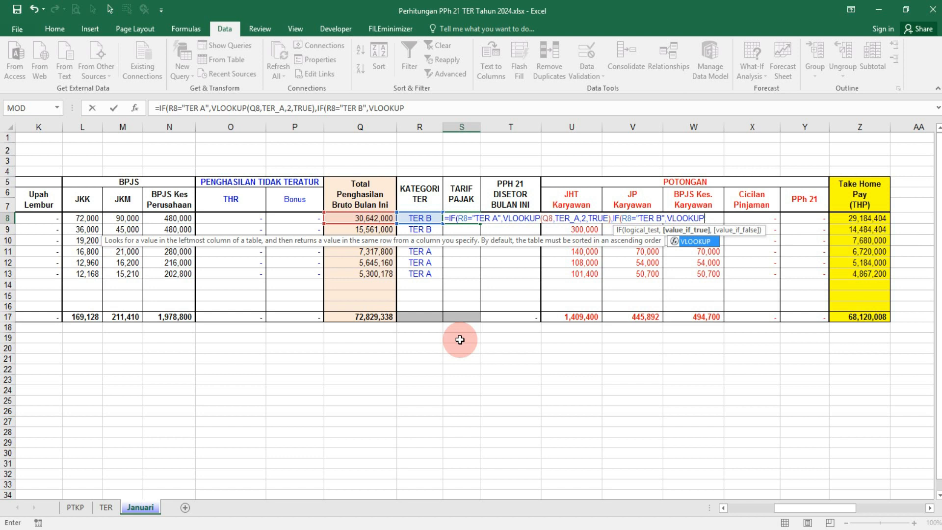
text(Q8)
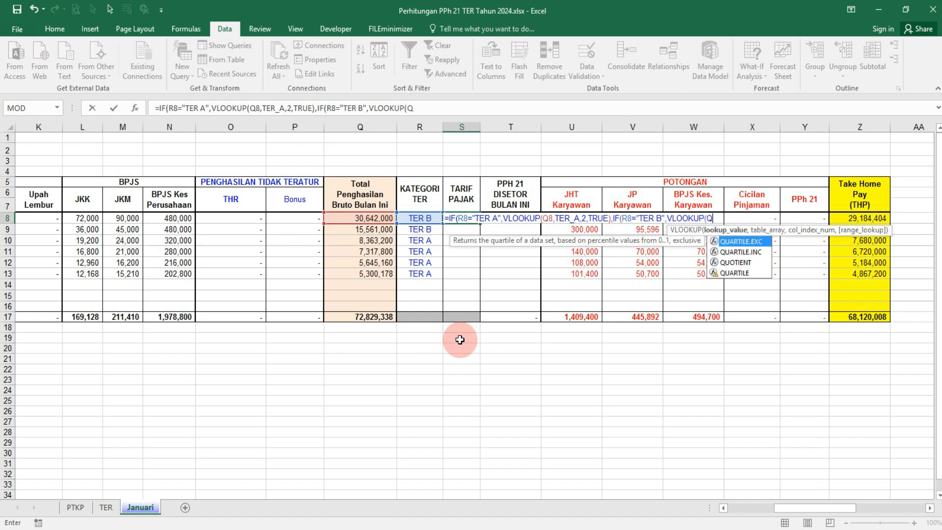
text(,)
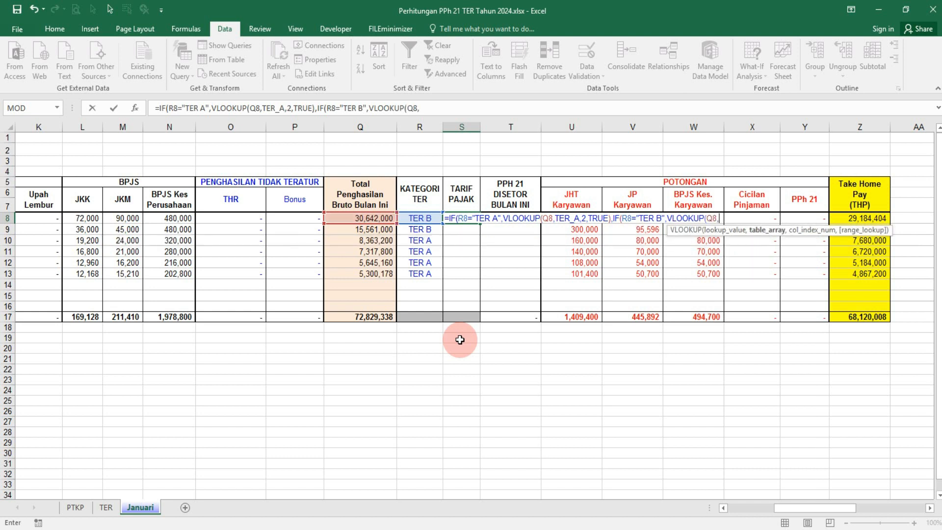
text(TER_B)
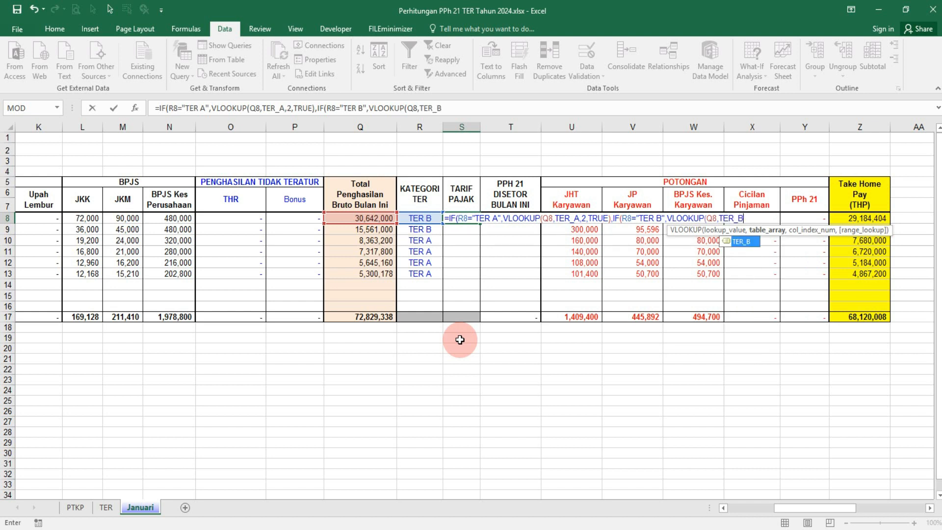
text(,2,)
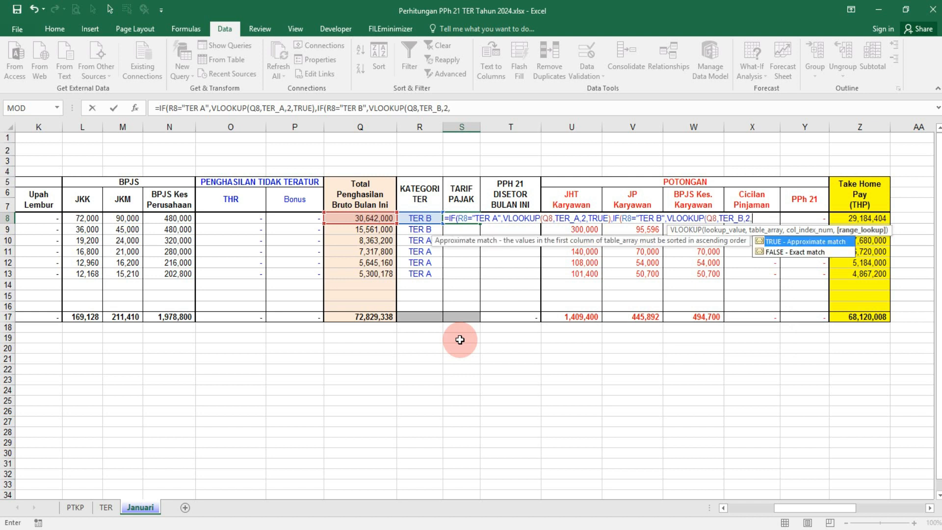
text(TRUE))
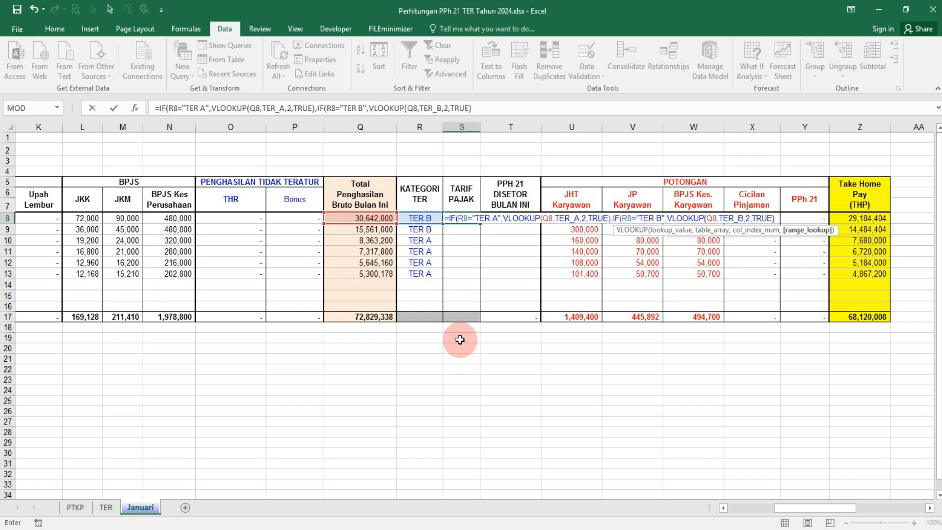
text(,)
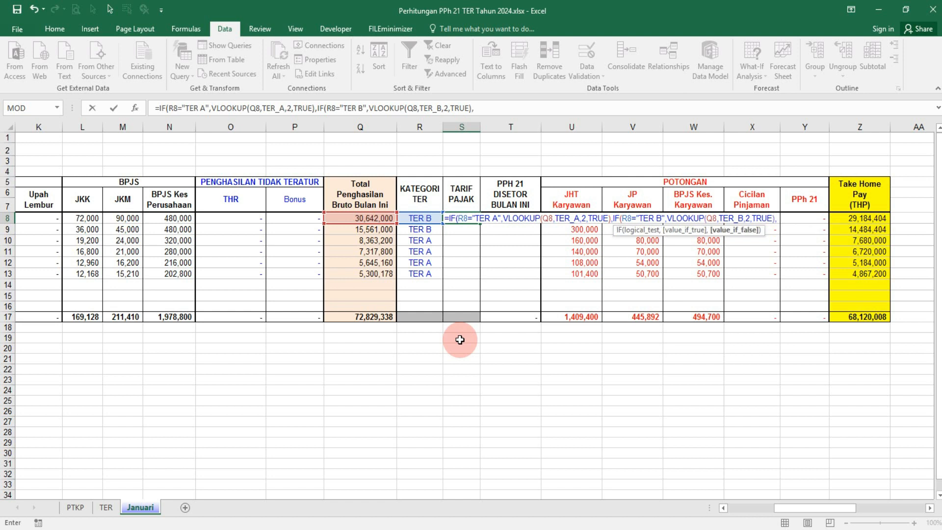
Step: Nest a third IF in the S8 formula that returns VLOOKUP(Q8,TER_C,2,TRUE) when R8="TER C"
text(IF()
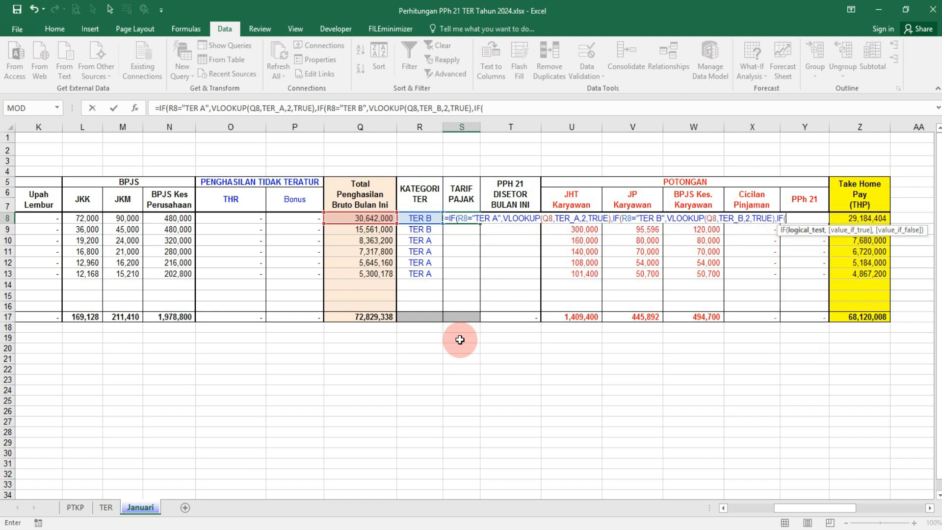
text(R8="TER C)
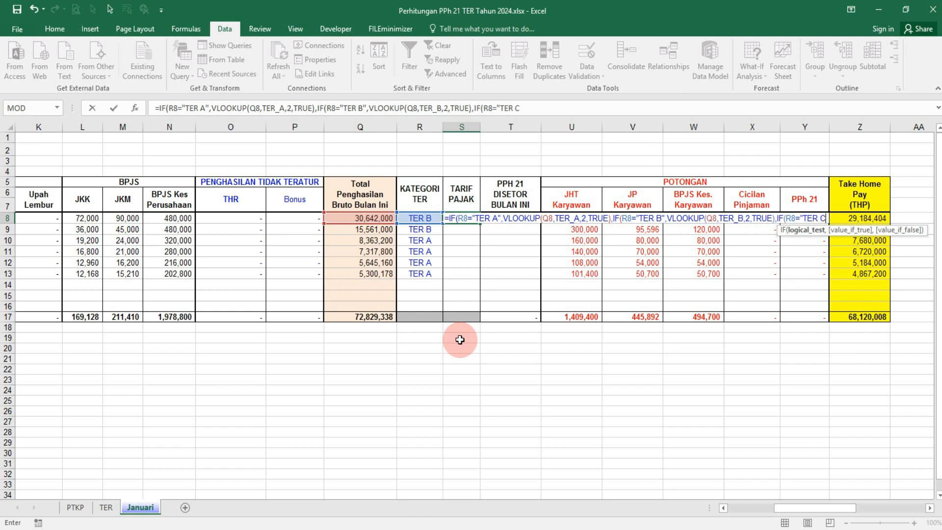
text(",)
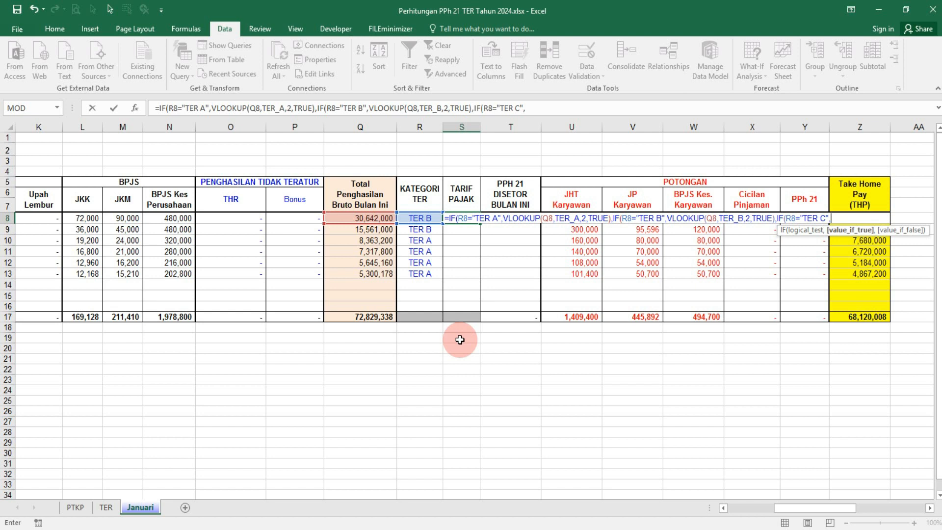
text(VLOOKUP)
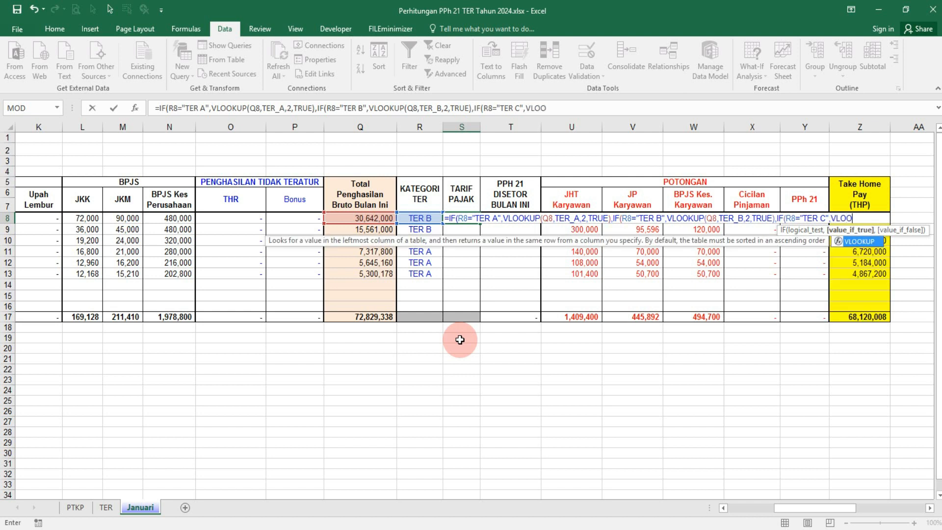
text(()
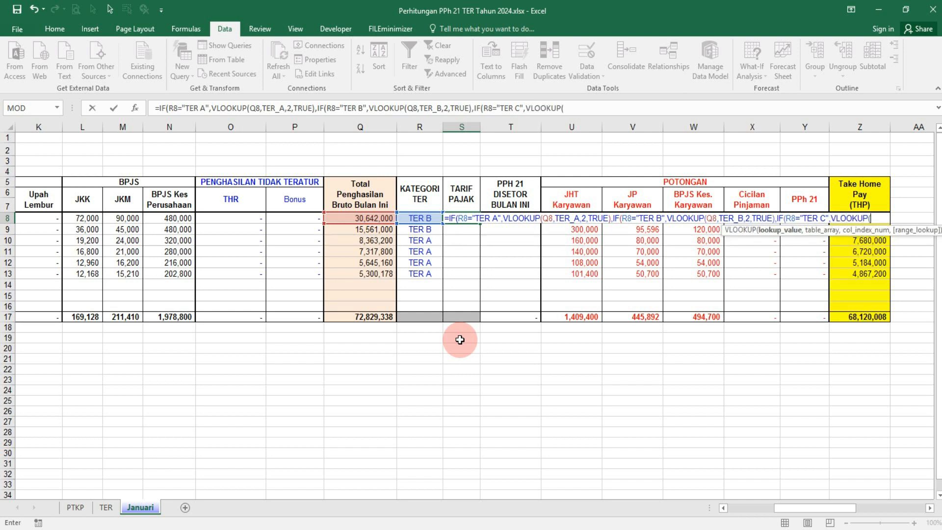
text(Q8,)
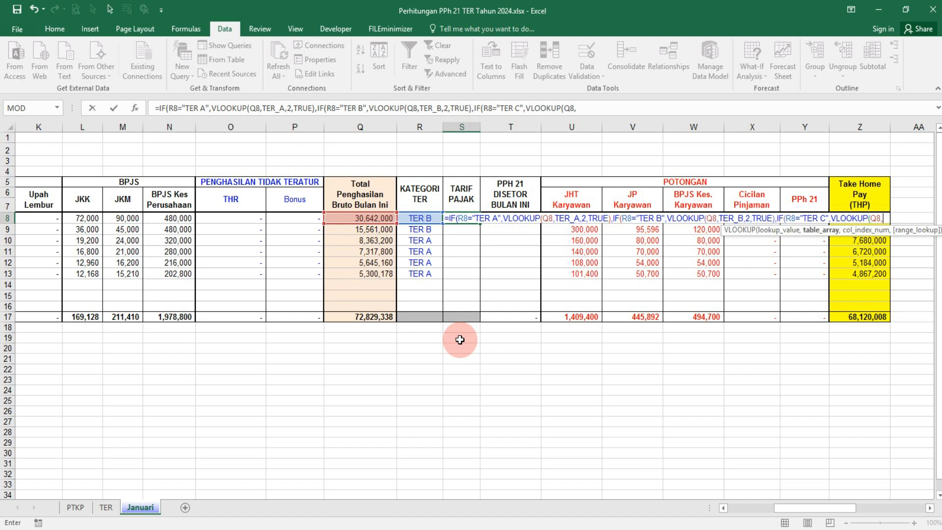
text(T)
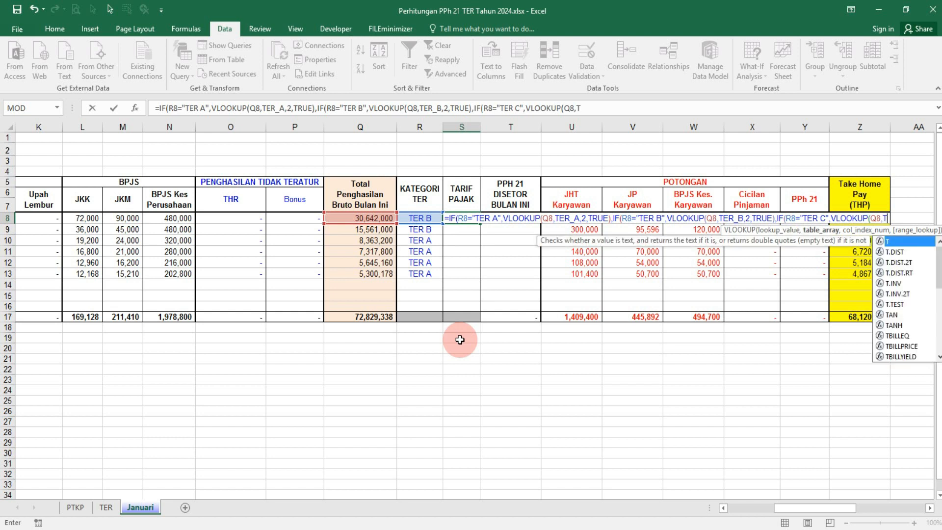
text(ER_C,)
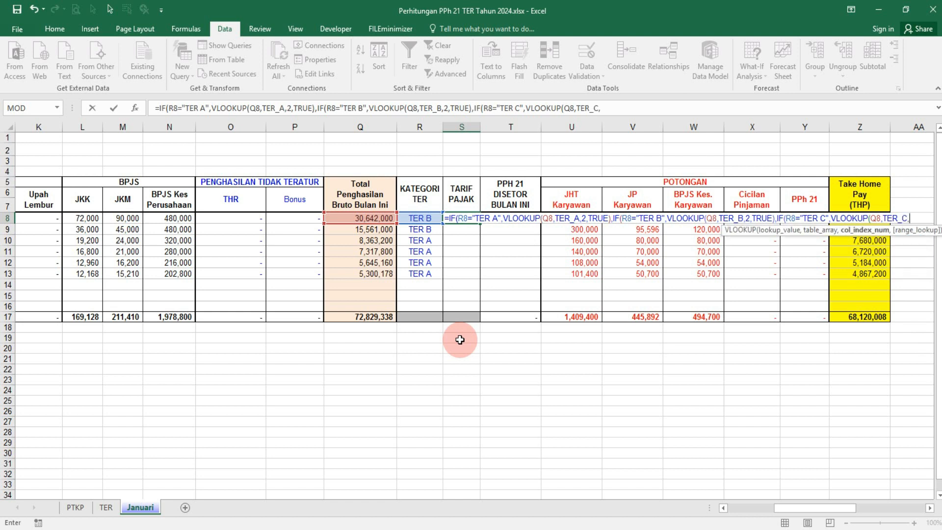
text(2,)
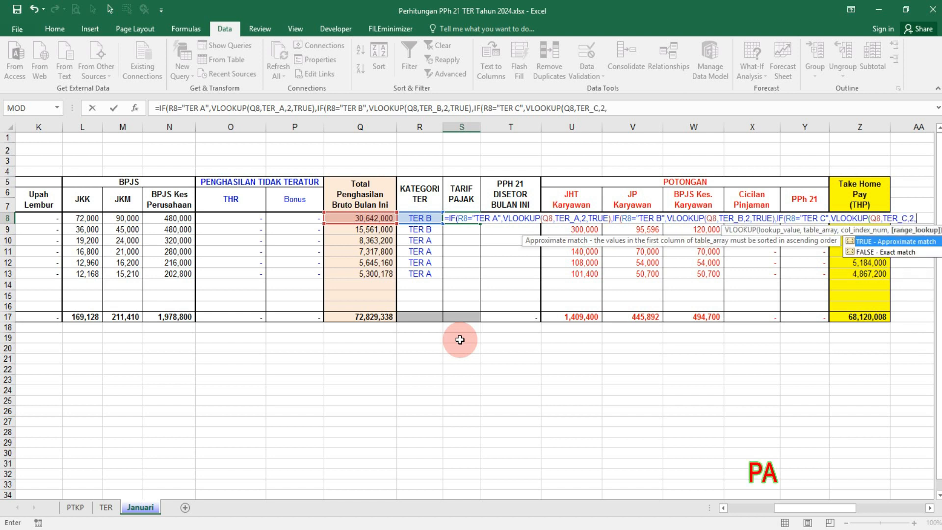
text(TRUE)
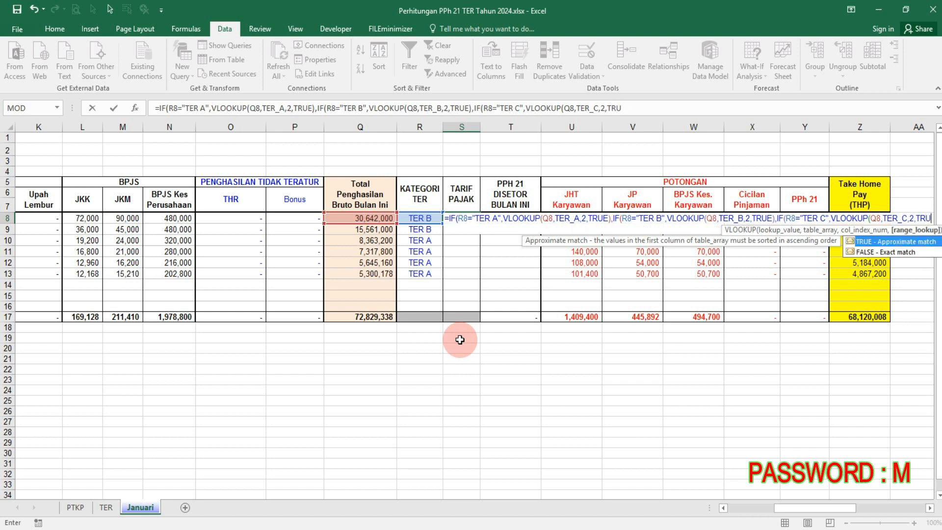
Step: Complete the S8 formula with "" as the final IF fallback and enter it
text(),)
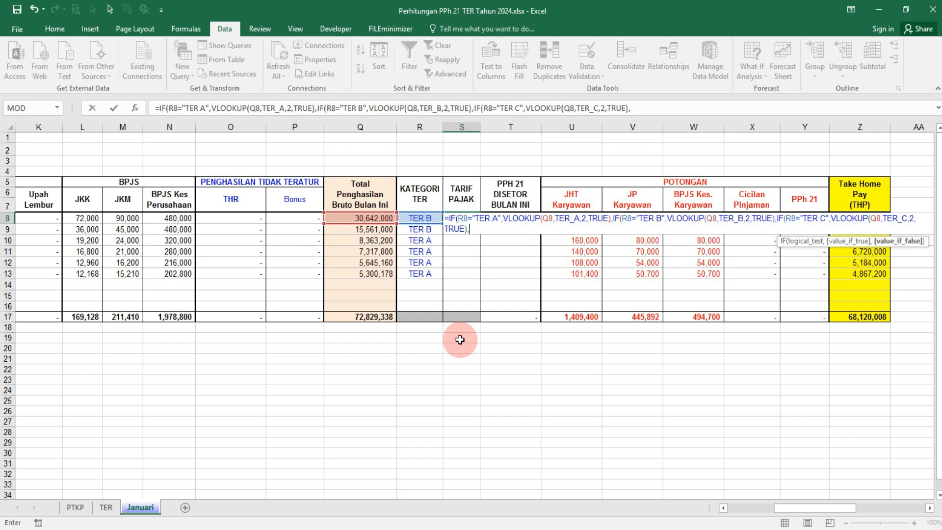
text(""))))
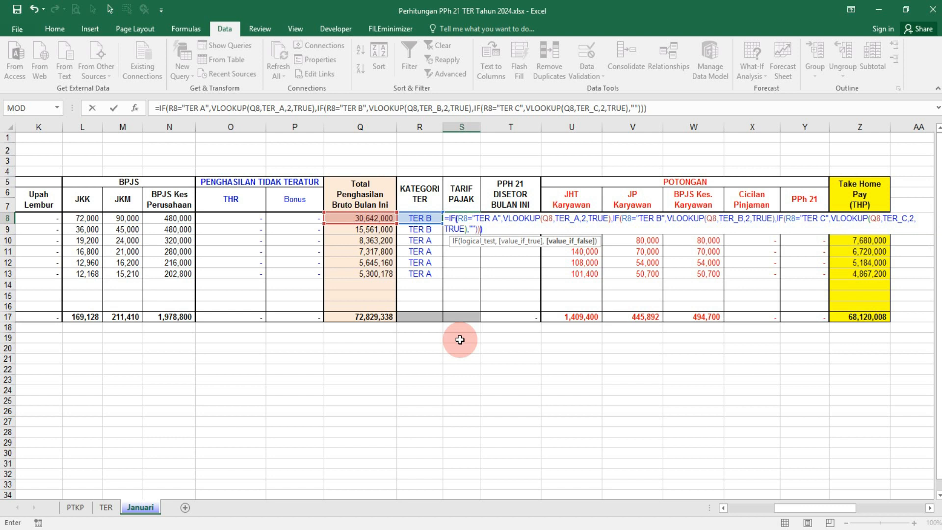
key(Return)
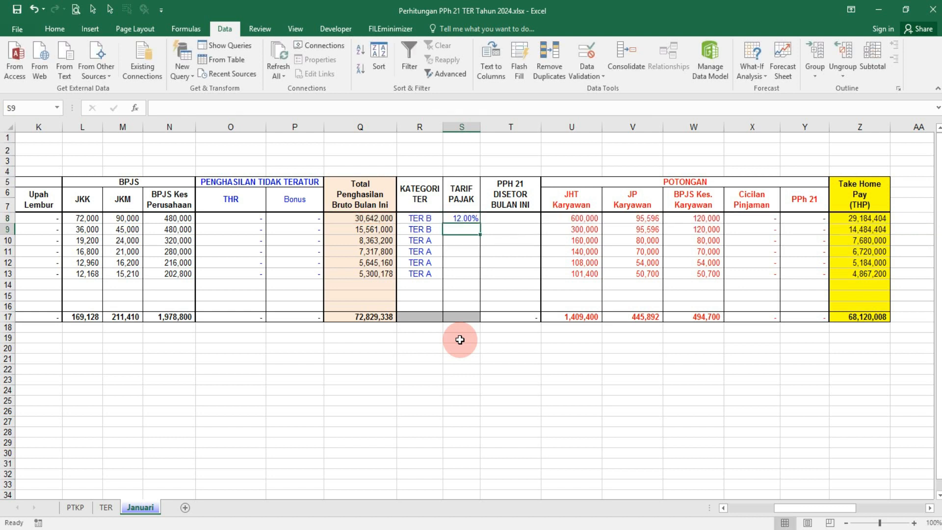
Step: Copy the Tarif Pajak formula from S8 into S9:S13
click(462, 221)
right_click(462, 222)
click(488, 241)
drag(459, 230, 455, 272)
right_click(454, 273)
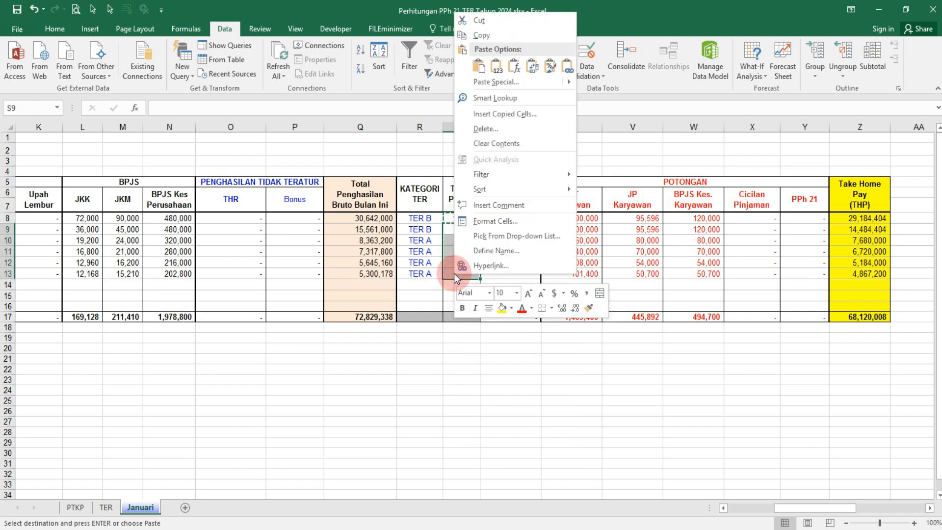
click(476, 67)
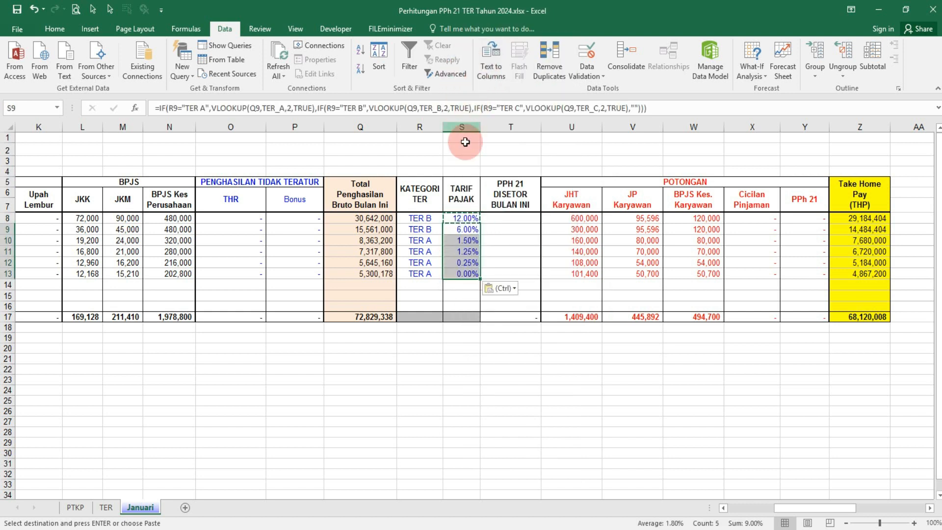
click(462, 150)
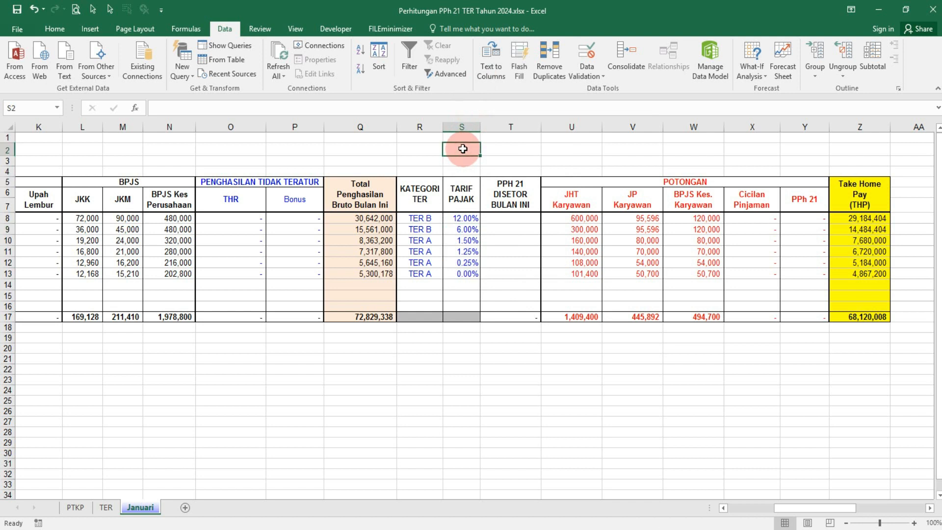
Step: Start the PPH 21 Disetor Bulan Ini formula in T8 with =IF(C8="","", so blank rows return empty text
drag(516, 187, 502, 273)
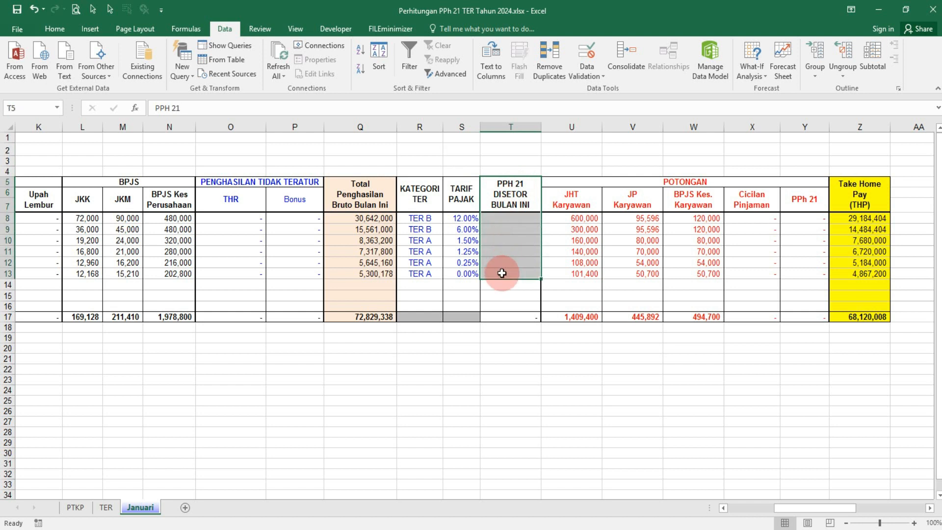
click(506, 220)
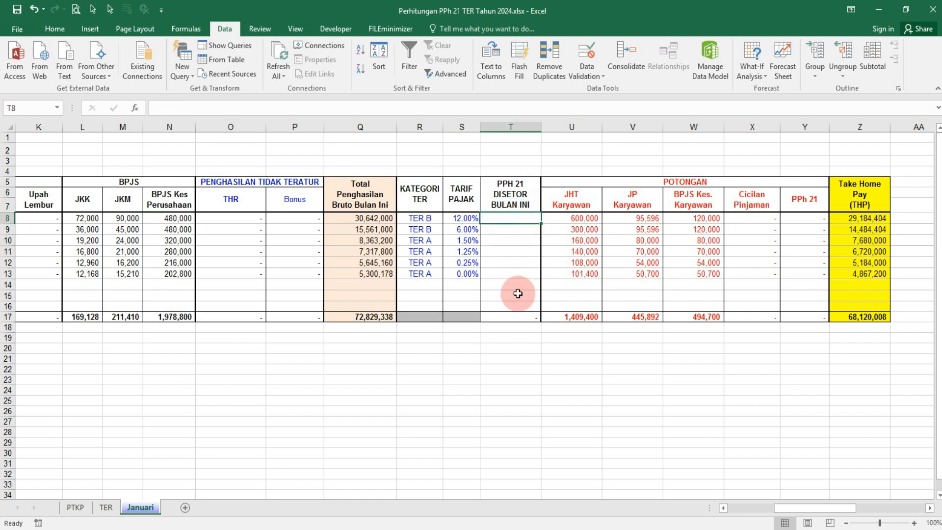
text(=IF()
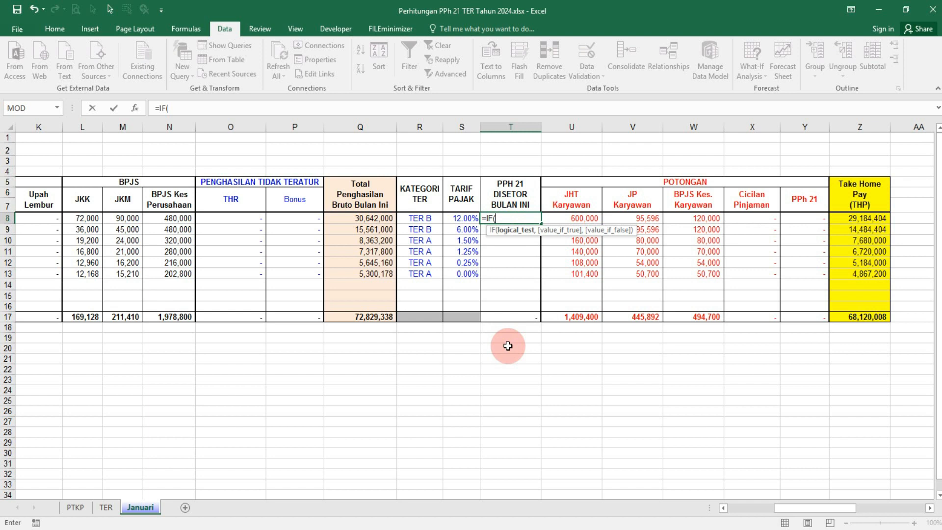
text(C8="",)
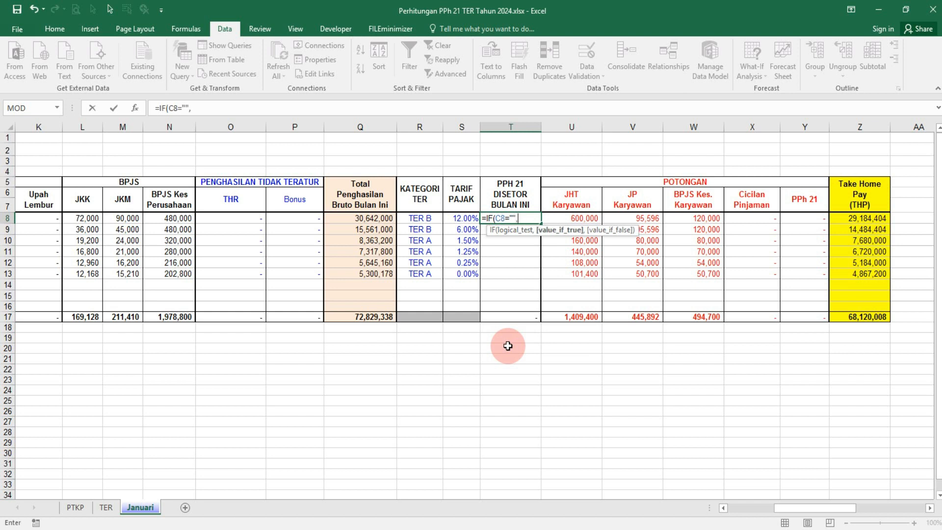
text("",)
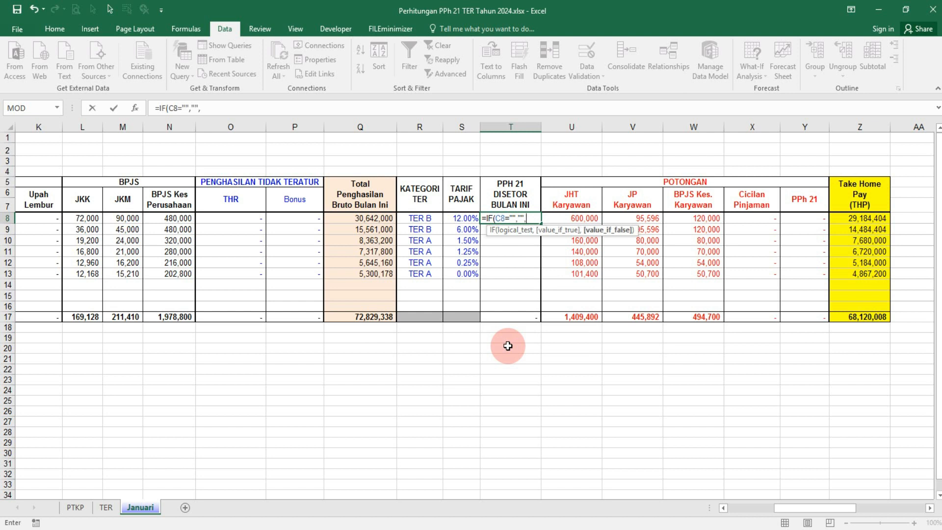
Step: Nest a second IF in the T8 formula that returns 0 when S8=0
text(IF()
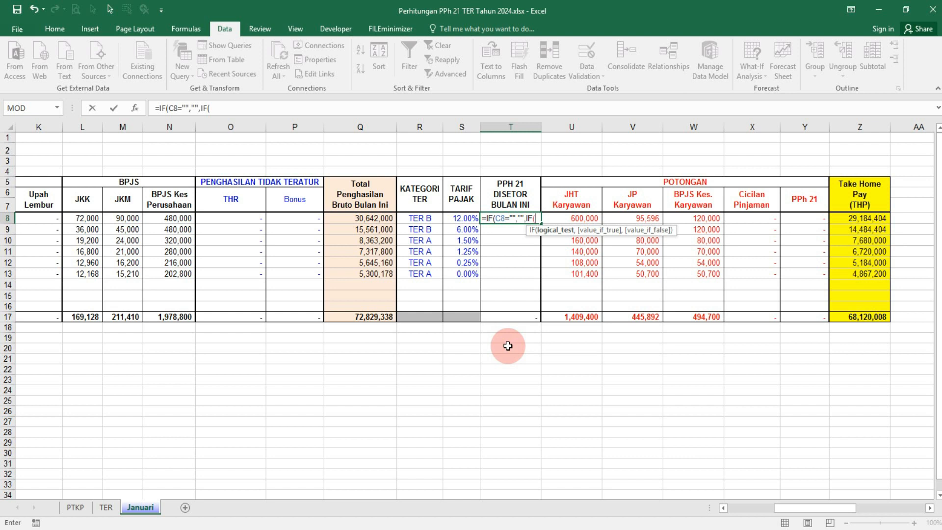
text(S8=)
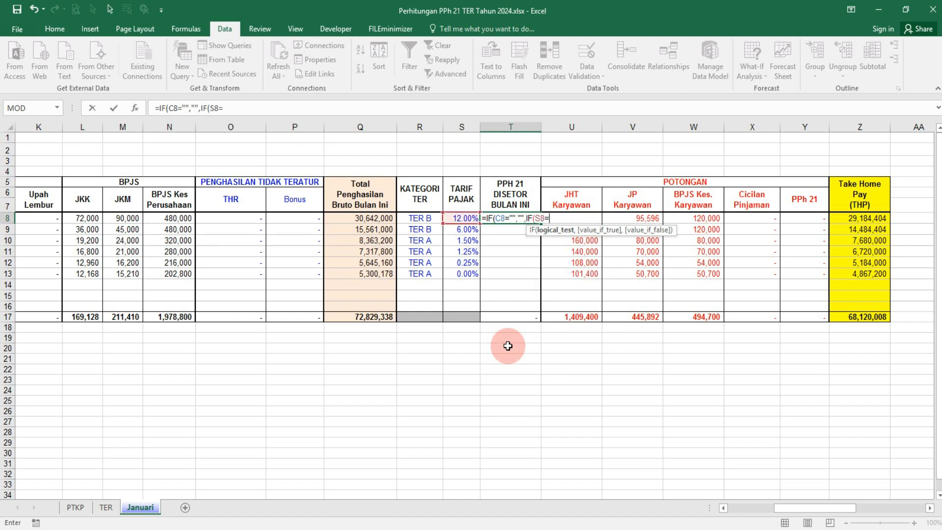
text(0,)
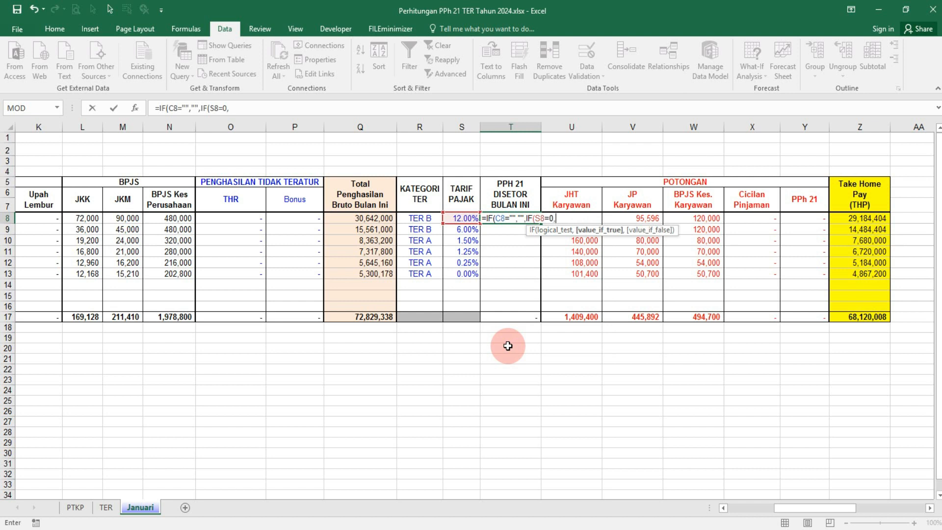
text(0,)
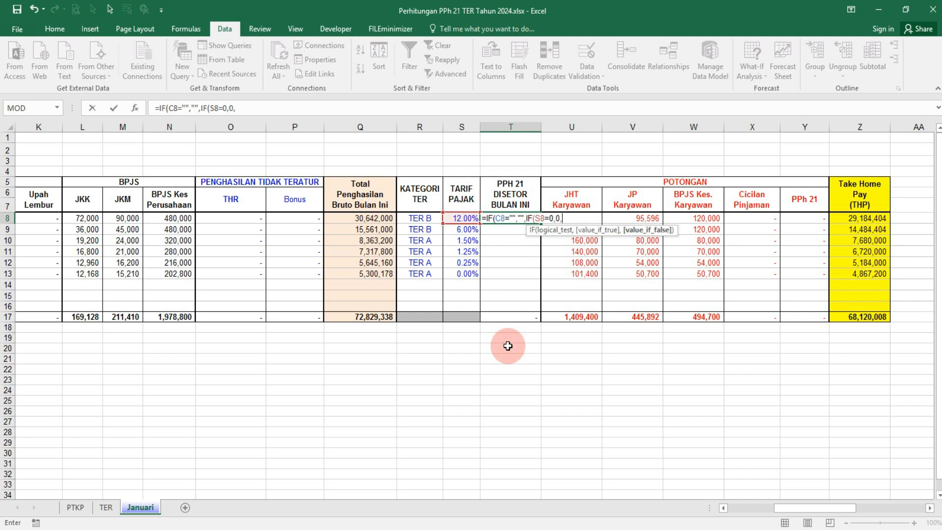
Step: Complete the T8 formula with ROUNDDOWN(Q8*S8,0) as the inner IF's false value and enter it
text(ROUNDDOWN)
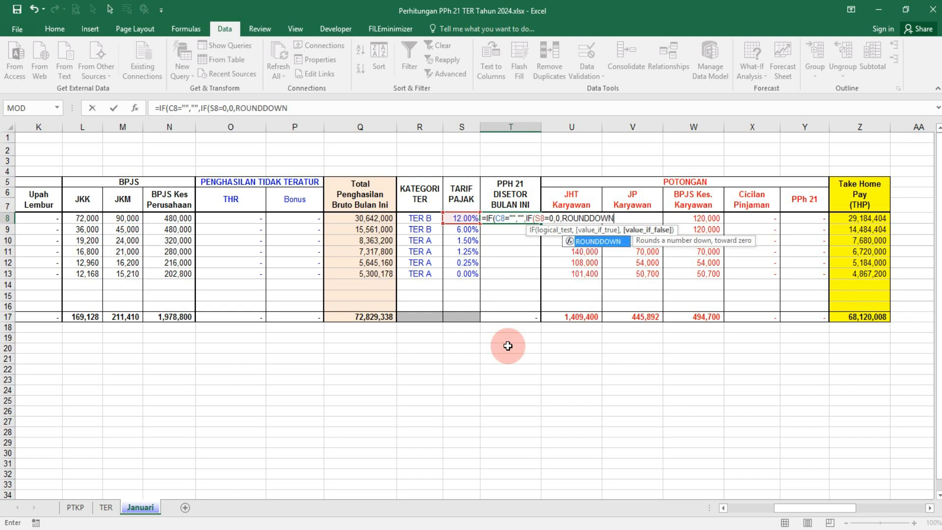
text(()
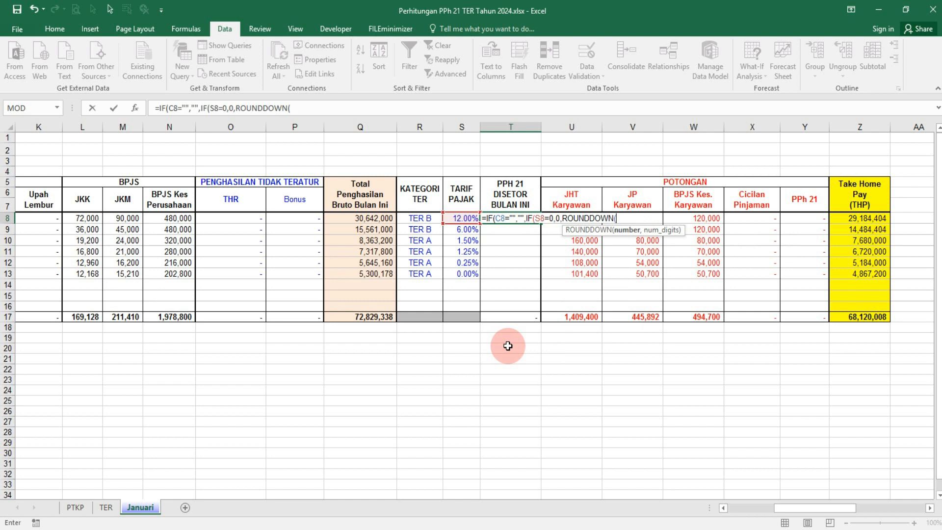
text(Q8*)
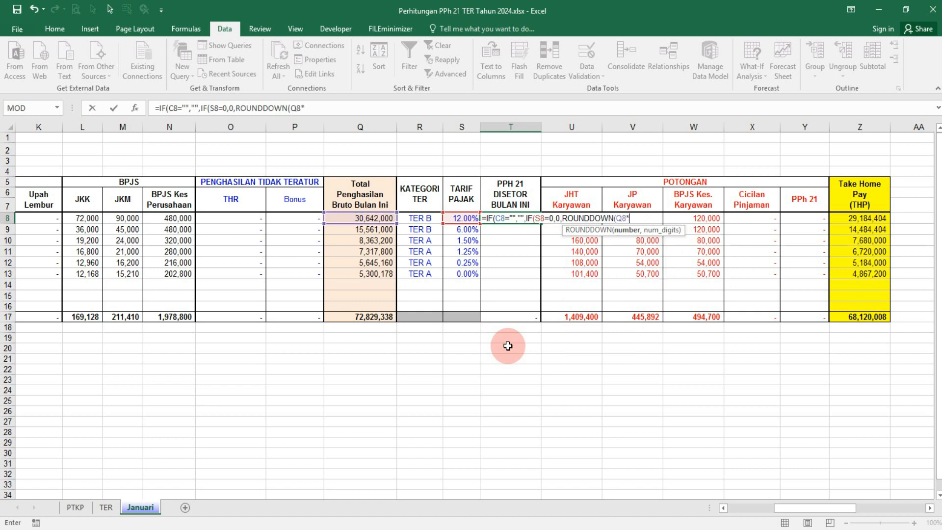
text(S8)
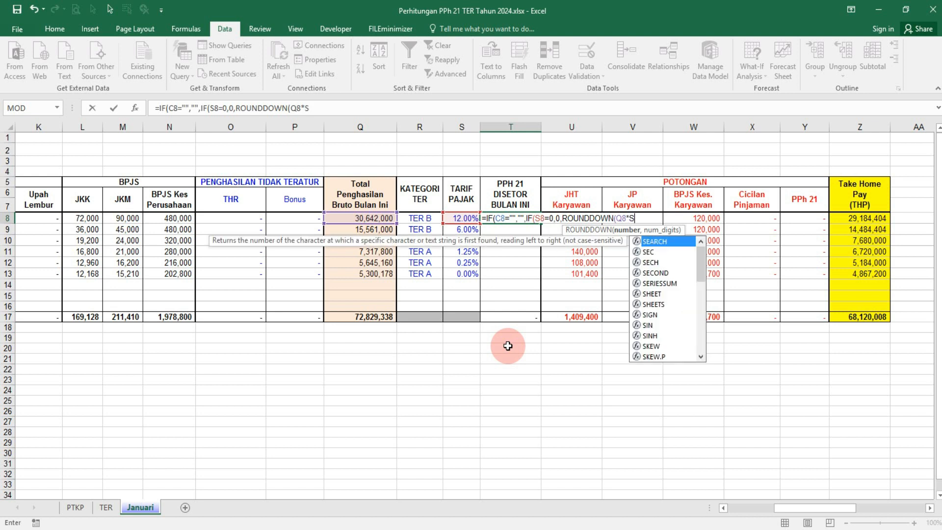
text(,)
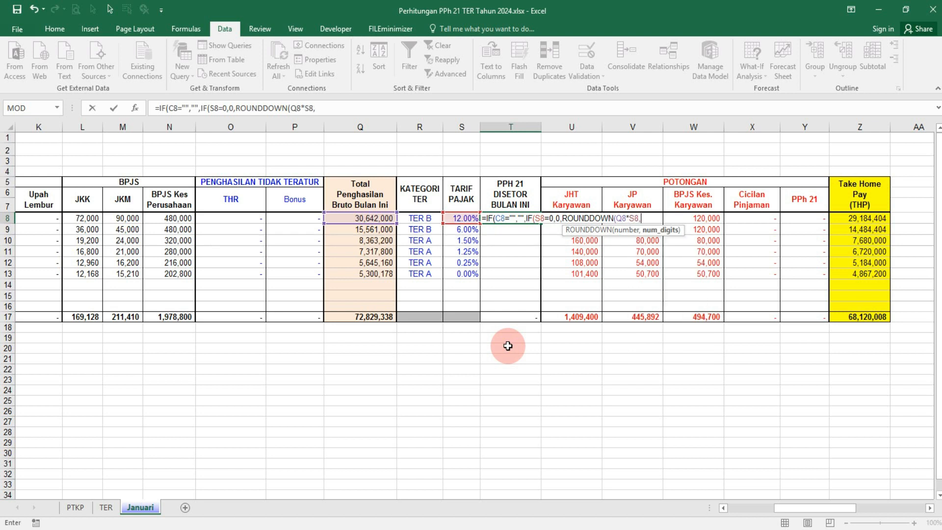
text(0)))
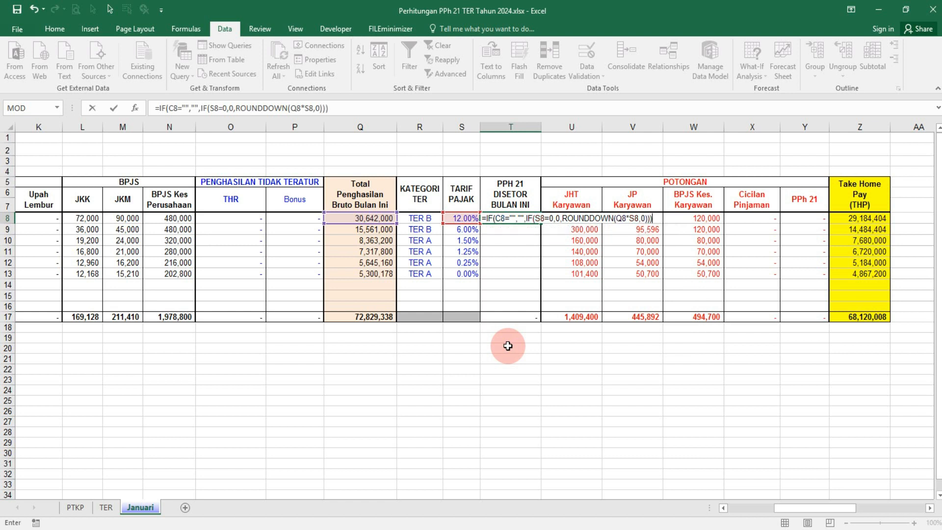
key(Return)
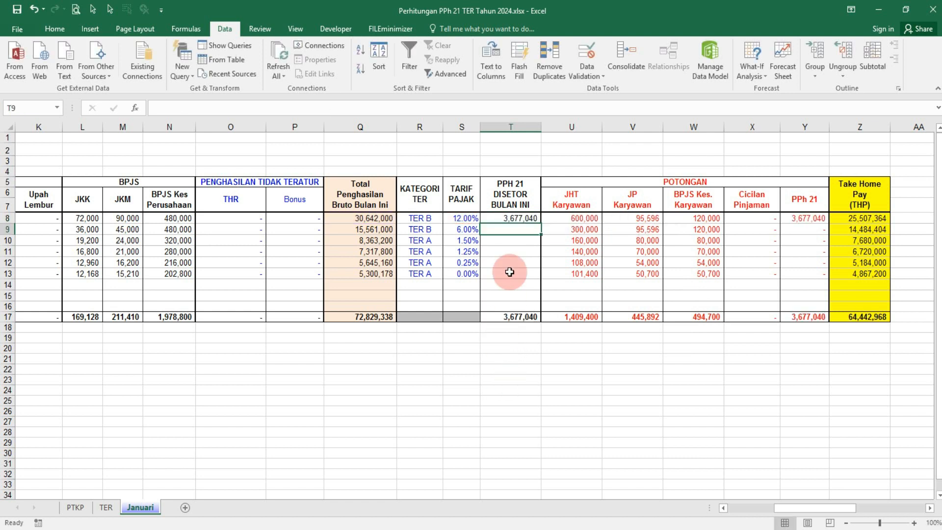
Step: Copy the PPH 21 Disetor Bulan Ini formula from T8 into T9:T13
right_click(512, 221)
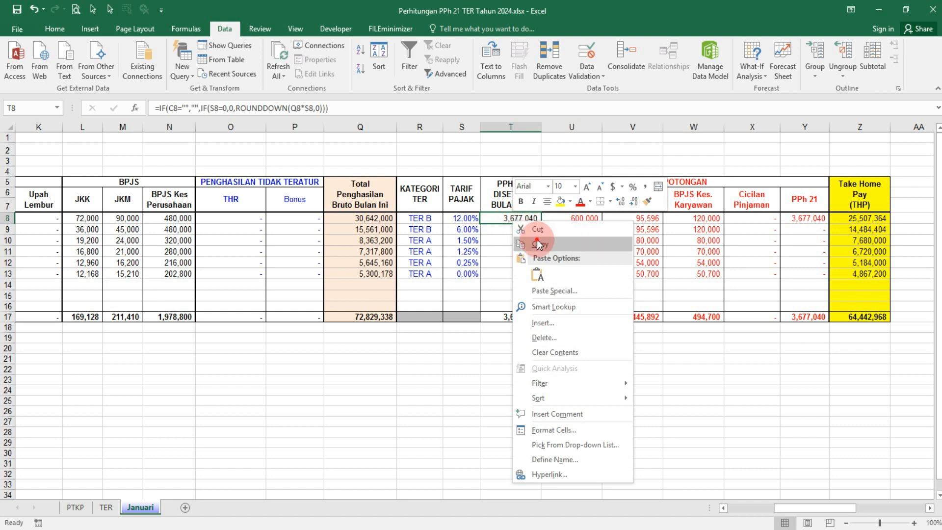
click(527, 241)
drag(519, 227, 508, 275)
right_click(508, 275)
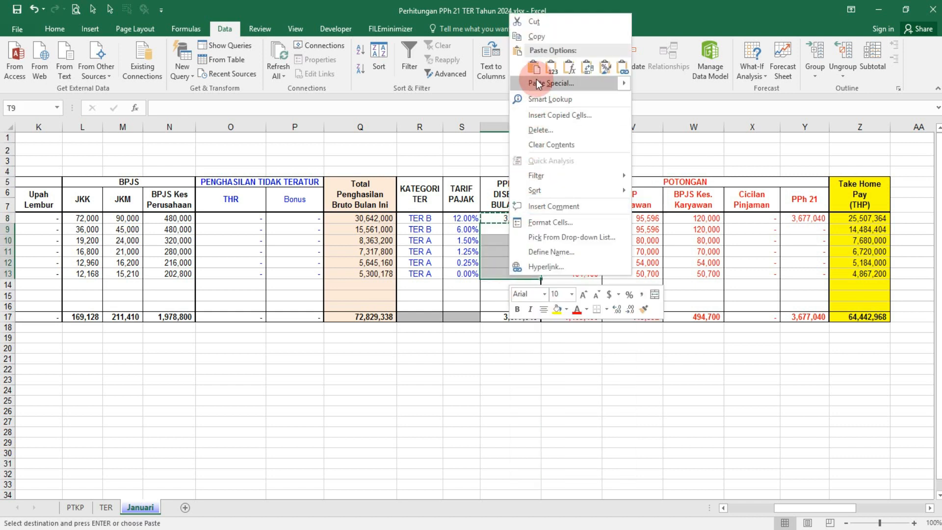
click(545, 63)
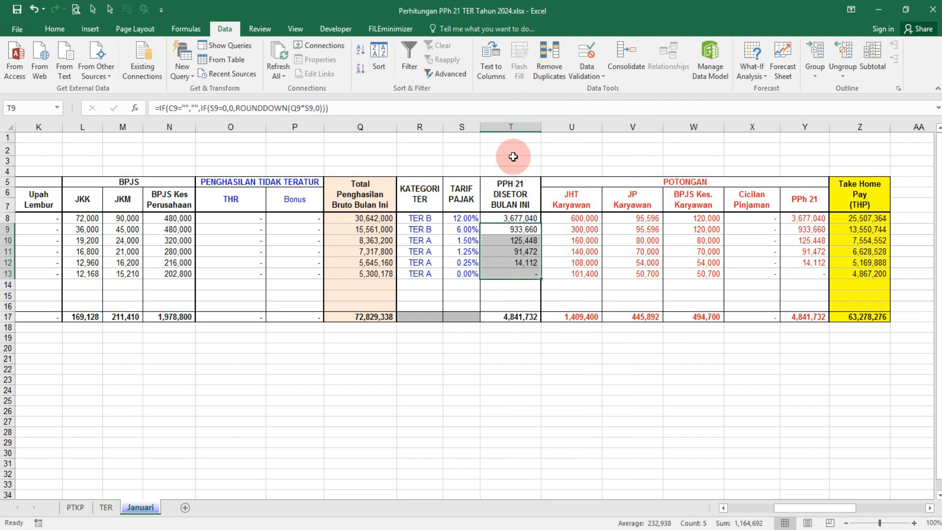
click(510, 149)
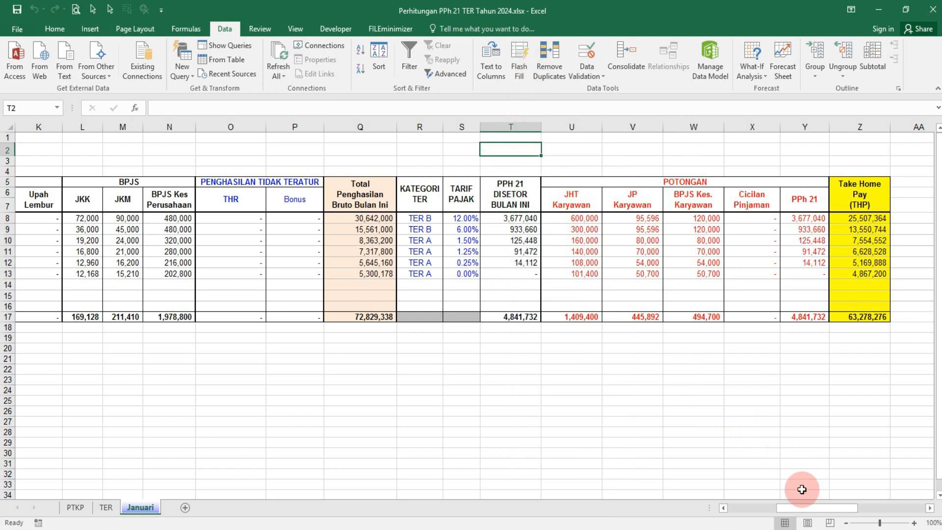
Step: Duplicate the Januari sheet after itself and rename the copy Februari
drag(809, 508, 715, 513)
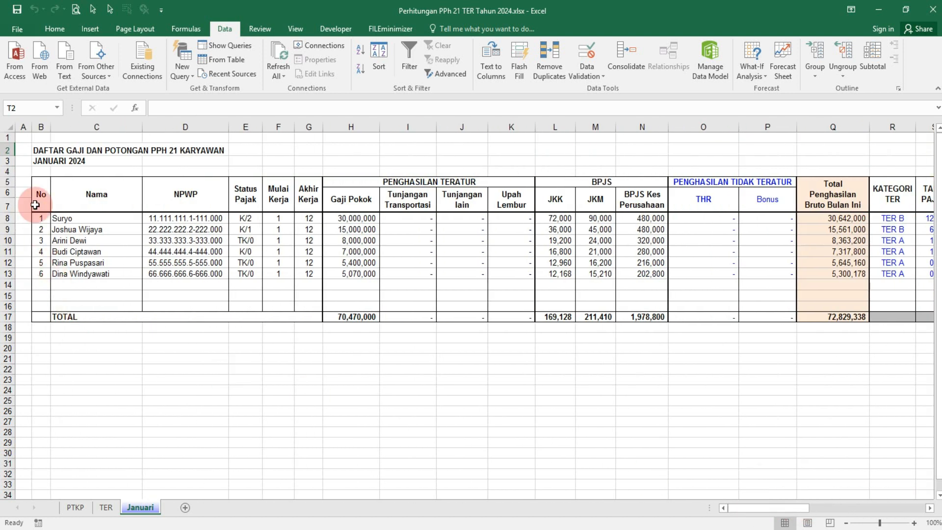
click(44, 152)
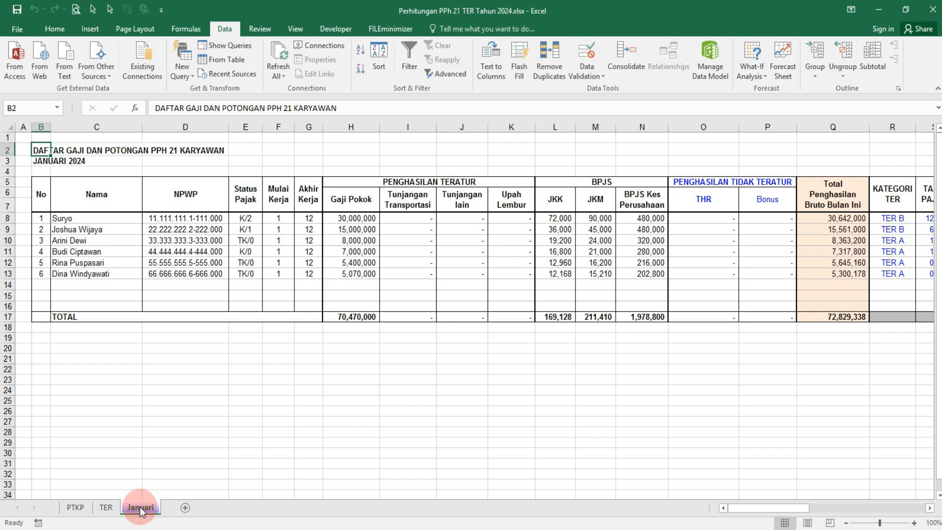
drag(140, 508, 169, 510)
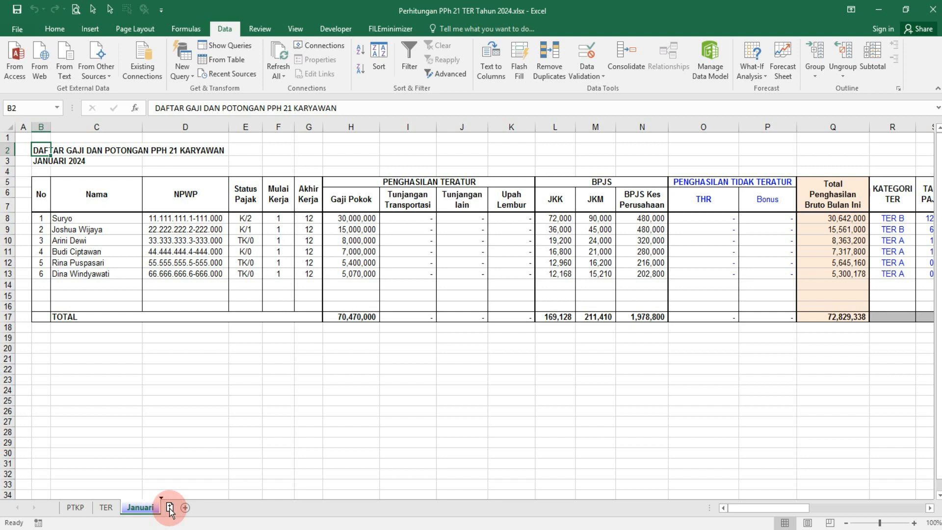
drag(168, 510, 169, 508)
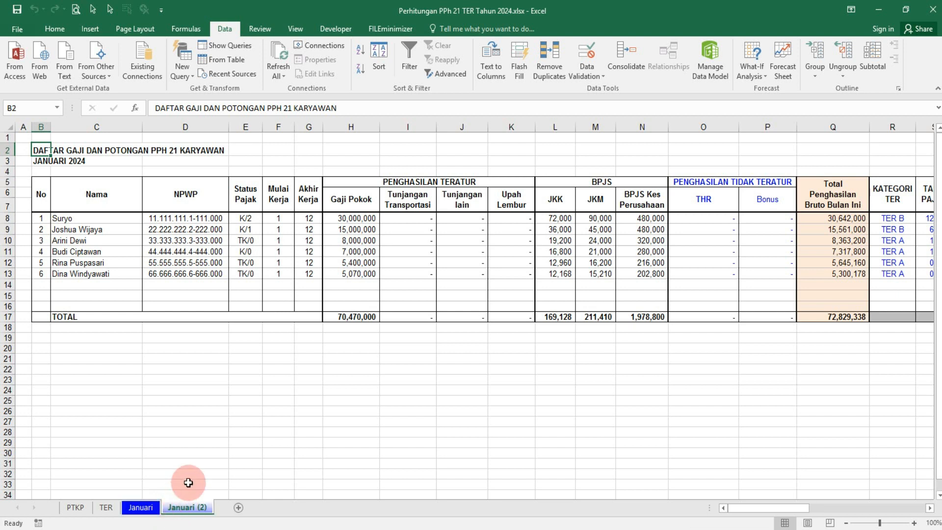
double_click(188, 507)
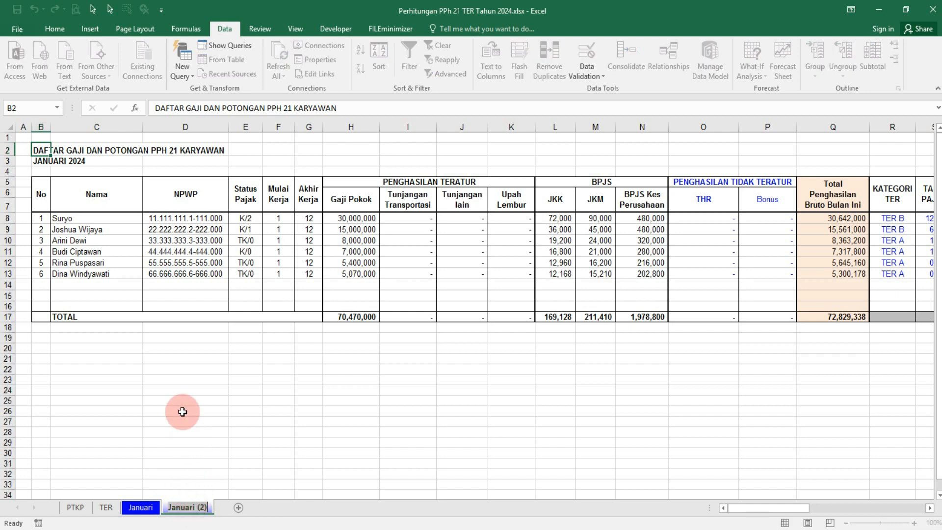
text(Febru)
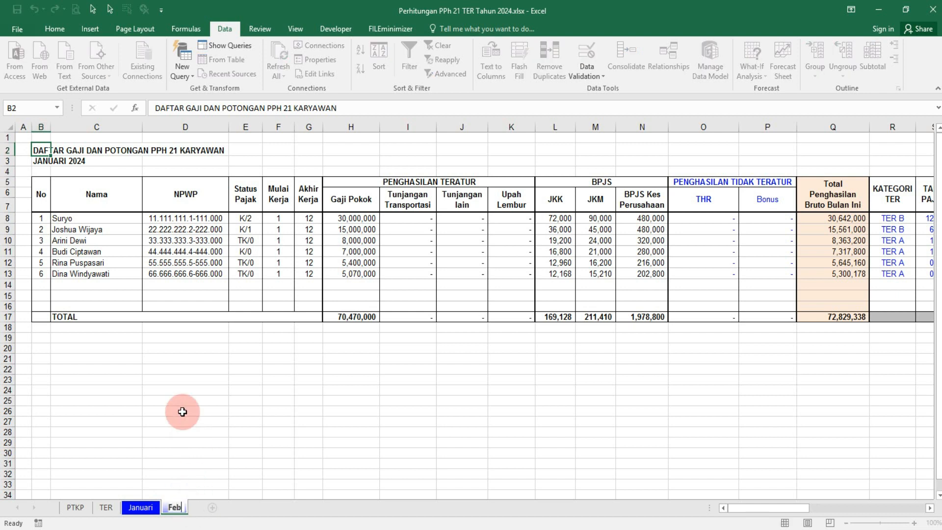
key(Return)
Step: Change the month heading in B3 of the Februari sheet to FEBRUARI 2024
click(39, 161)
key(F2)
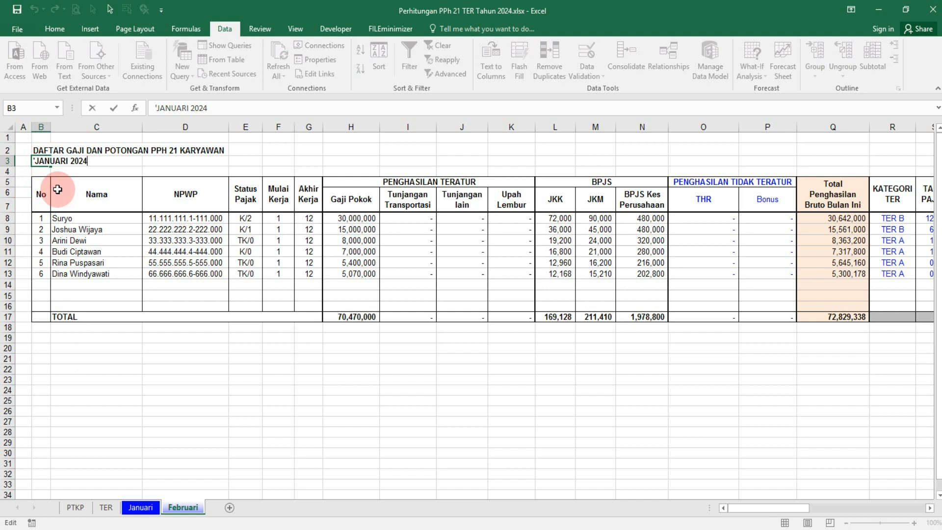
key(shift+Home)
key(shift+Right)
text(FEBRUARI)
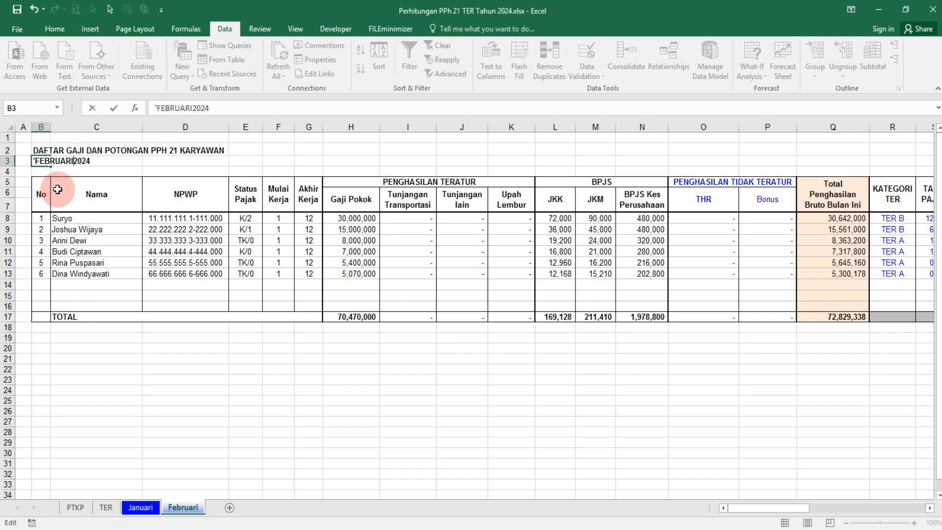
key(Return)
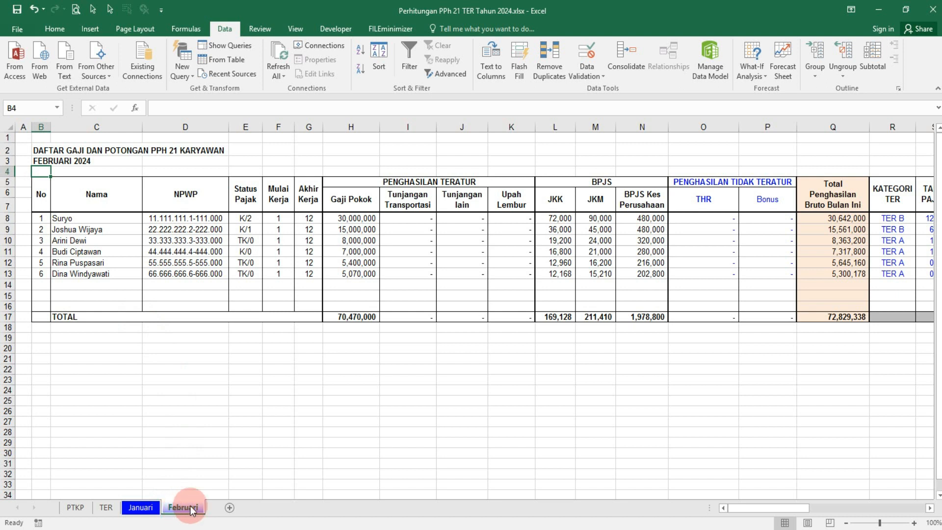
Step: Duplicate the Februari sheet after itself and rename the copy Maret
ctrl+drag(189, 509, 216, 510)
double_click(219, 509)
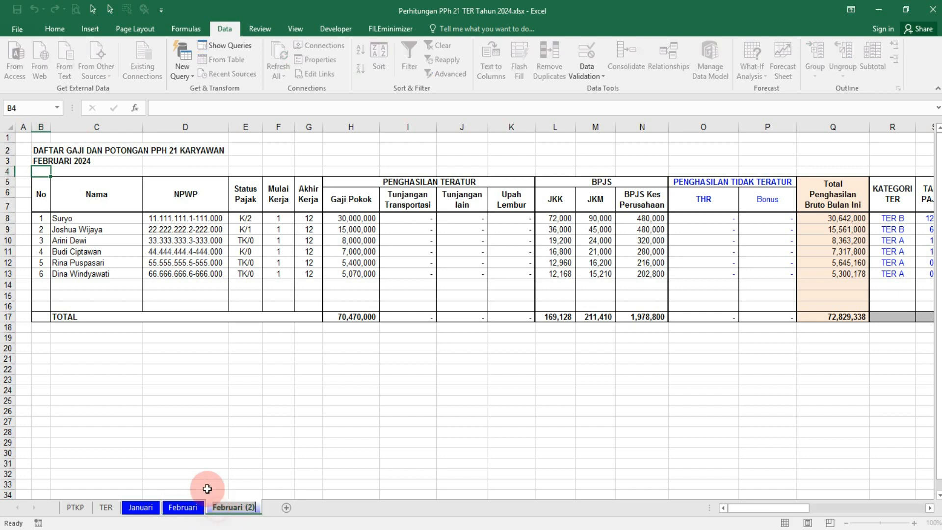
text(Maret)
drag(211, 473, 207, 463)
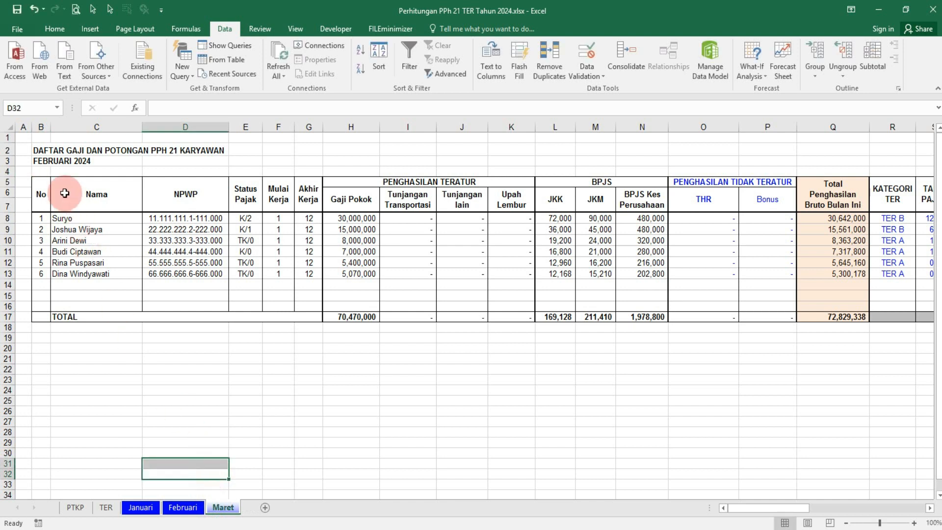
Step: Change the month heading in B3 of the Maret sheet to MARET 2024
double_click(48, 162)
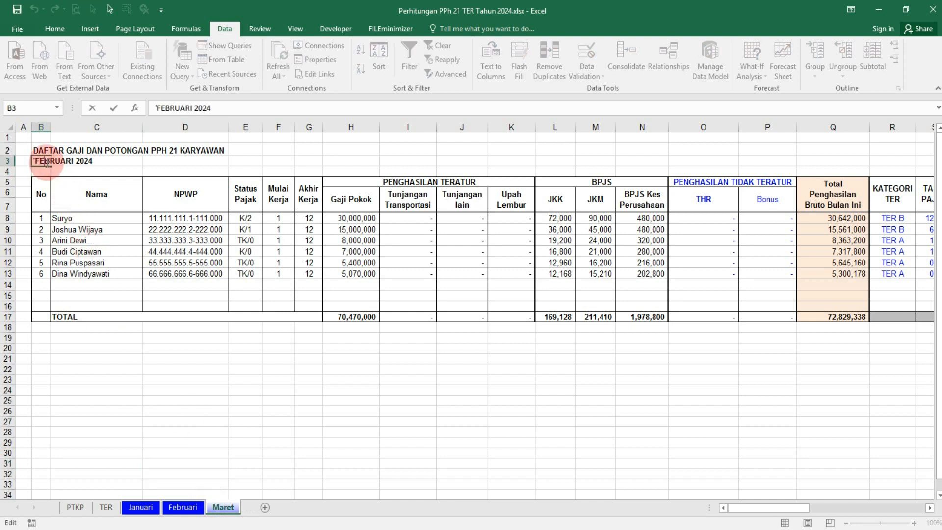
key(Return)
click(46, 162)
double_click(47, 162)
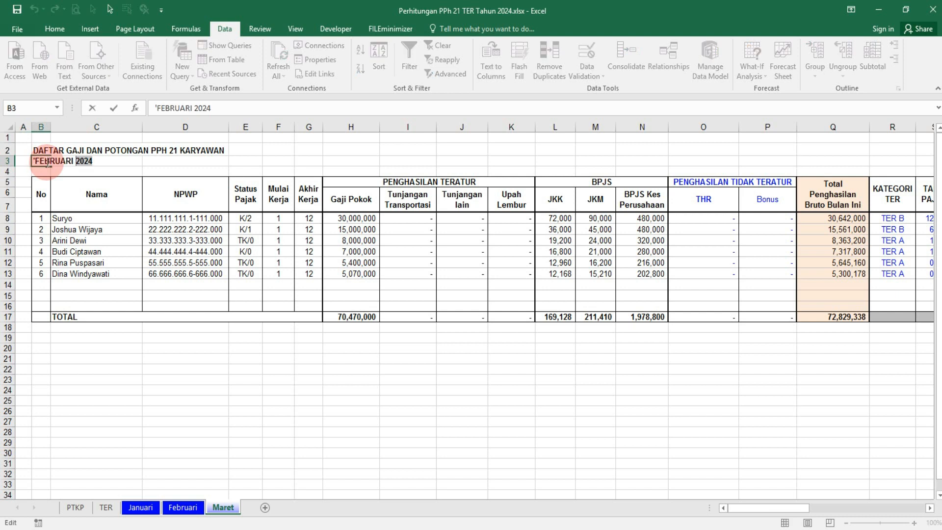
key(ctrl+shift+Right)
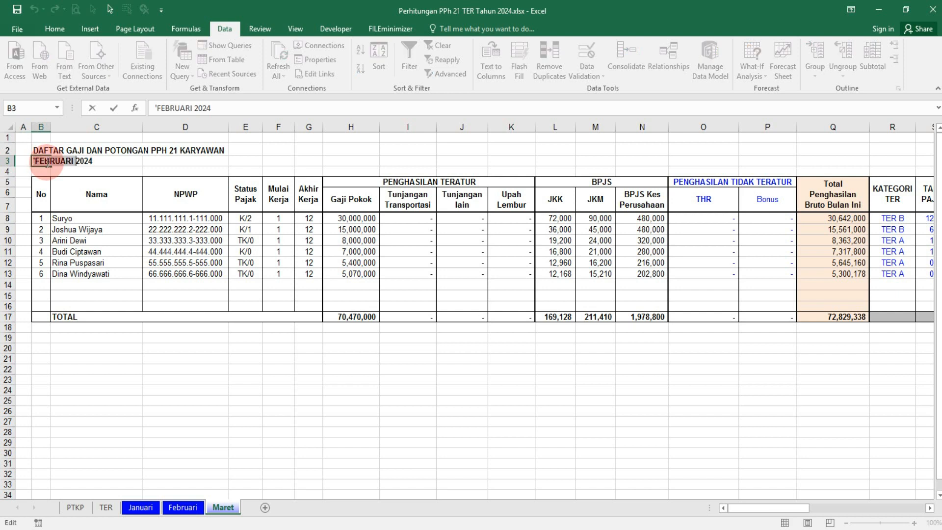
text(MARET)
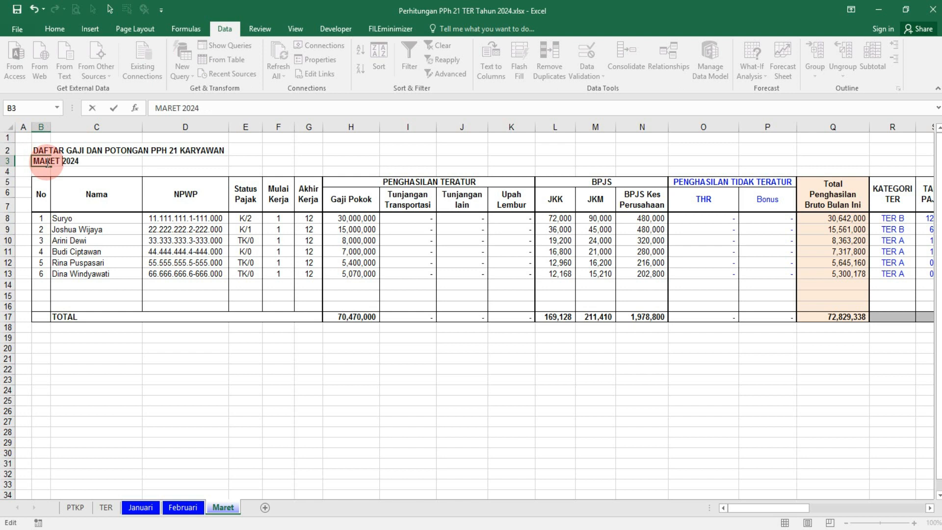
key(Return)
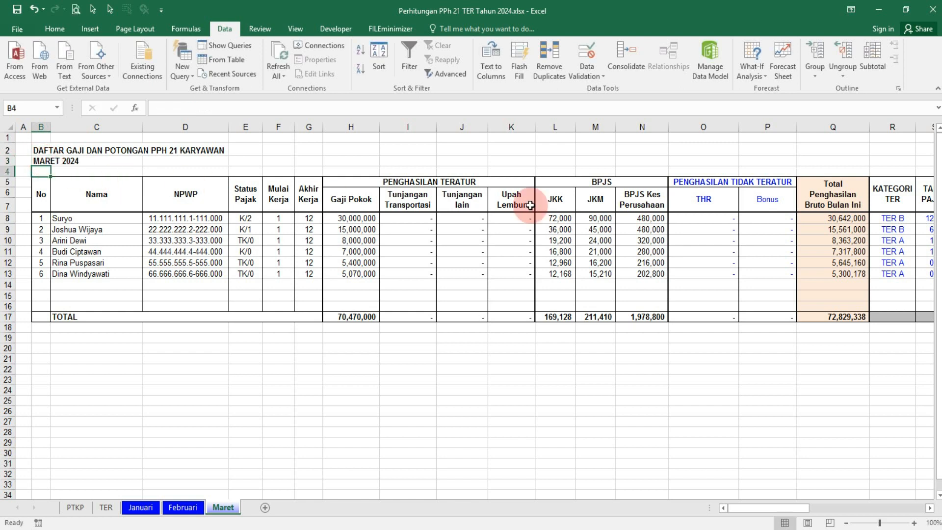
Step: Change the wage-ceiling period label in AB3 of the Maret sheet to Periode Mar 2024 - Feb 2025
click(836, 148)
key(Right)
key(Right)
key(Right)
key(Right)
key(Right)
key(Right)
key(Right)
key(Right)
key(Right)
key(Right)
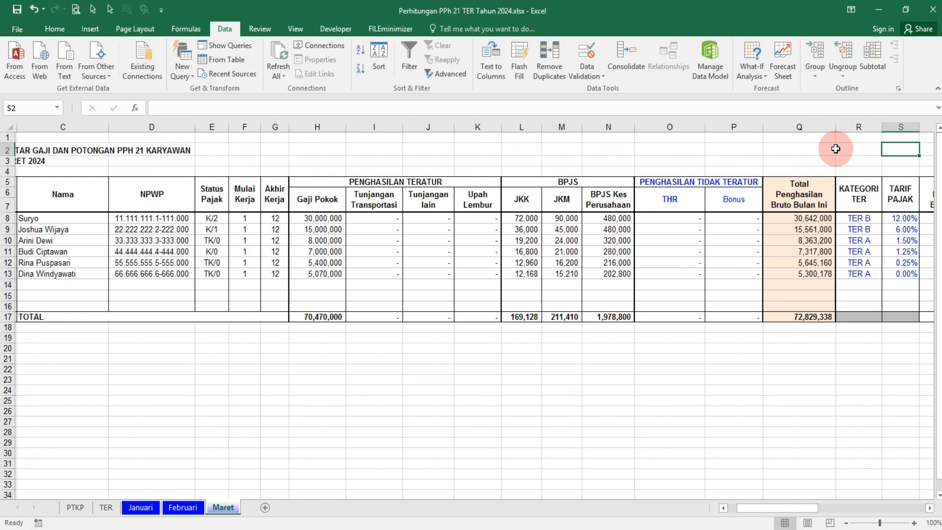
key(Right)
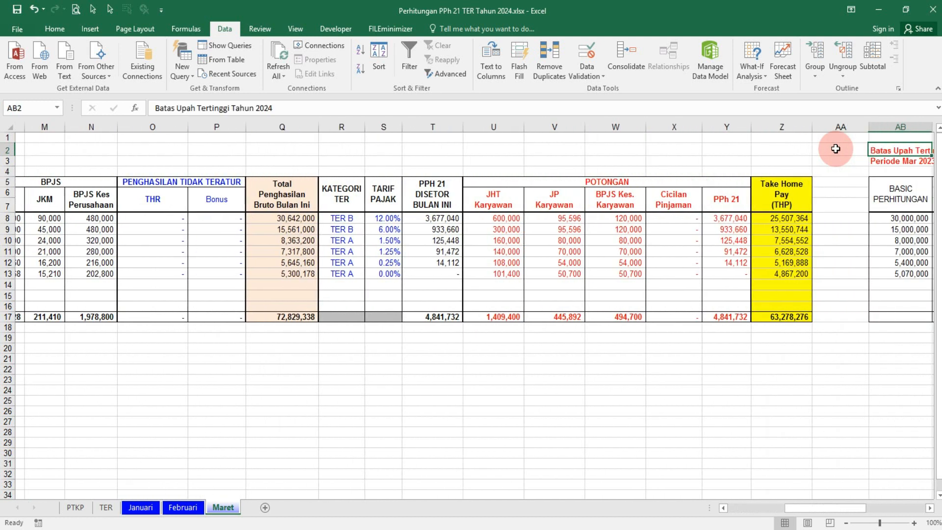
key(Down)
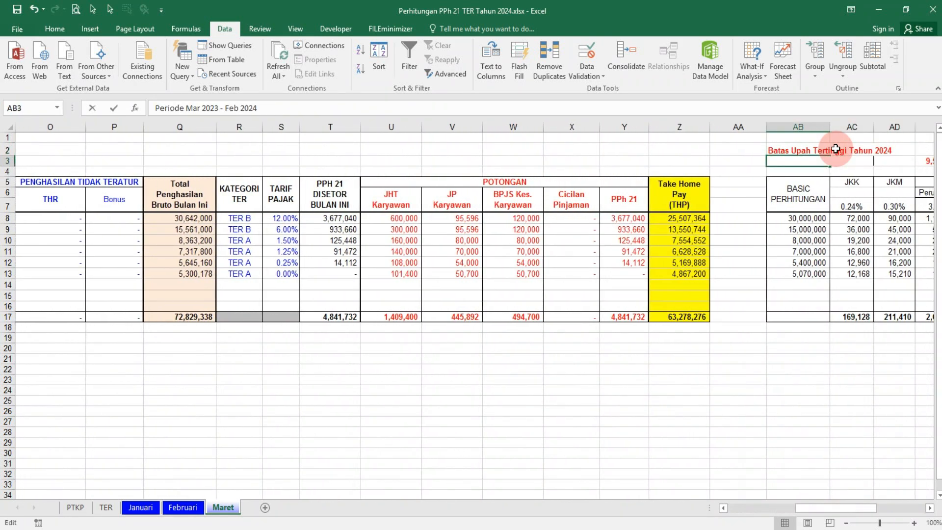
key(F2)
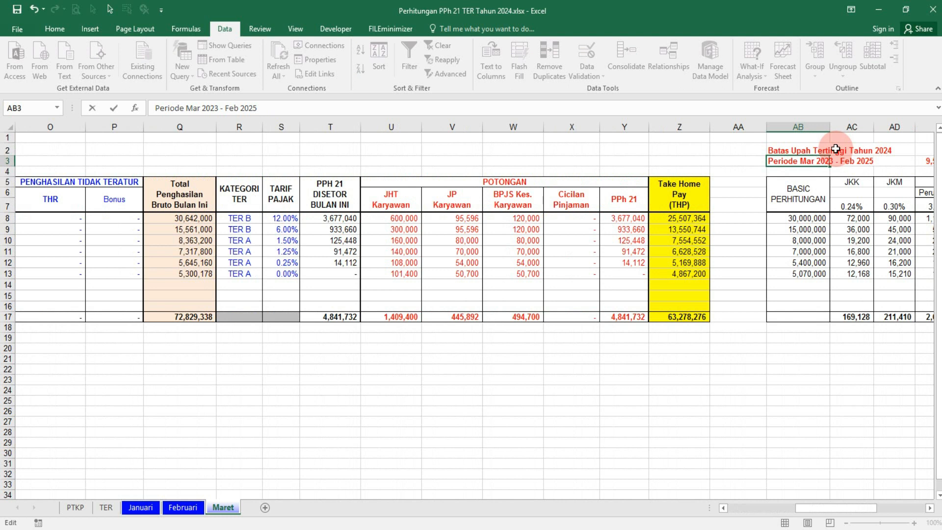
key(Up)
Step: Set the maximum wage value in AE3 of the Maret sheet to 10042300
key(Right)
key(Right)
key(Right)
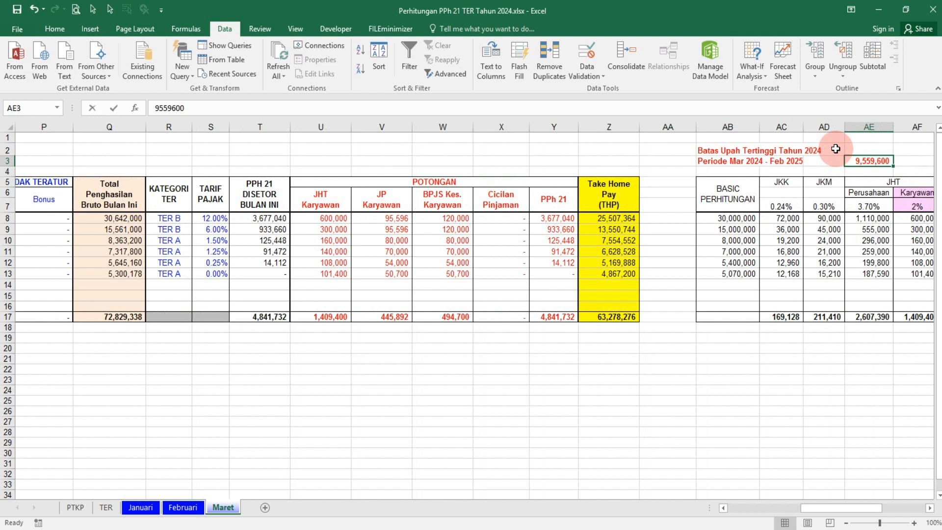
text(10042300)
key(Return)
key(Up)
key(Left)
key(Home)
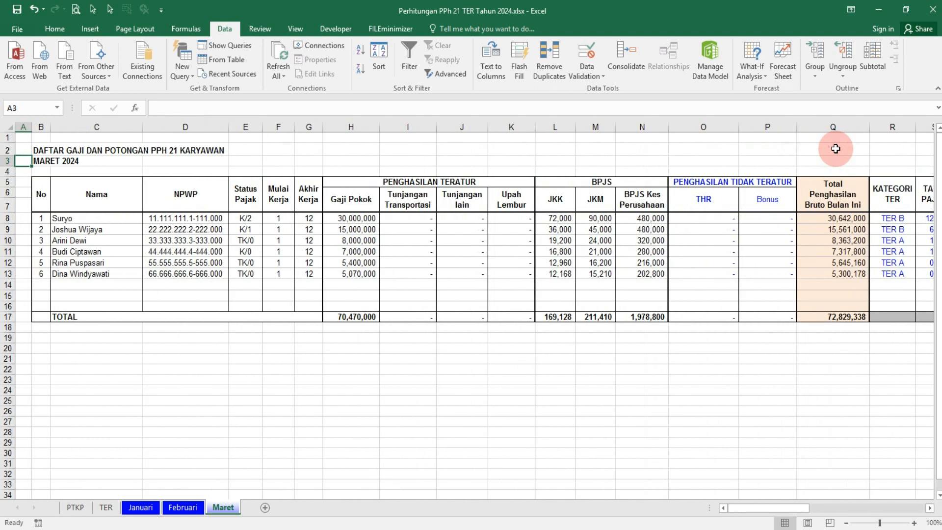
key(Up)
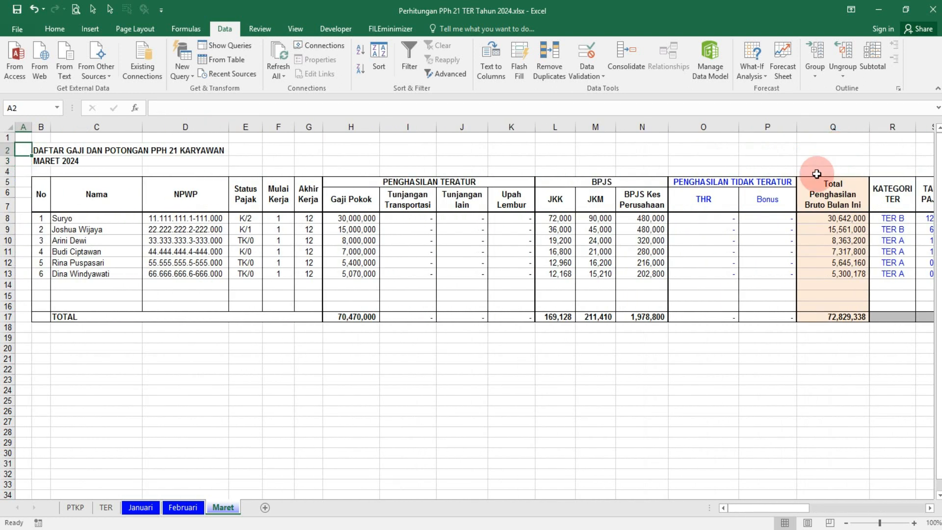
Step: Duplicate the Maret sheet after itself and rename the copy April
drag(221, 508, 249, 511)
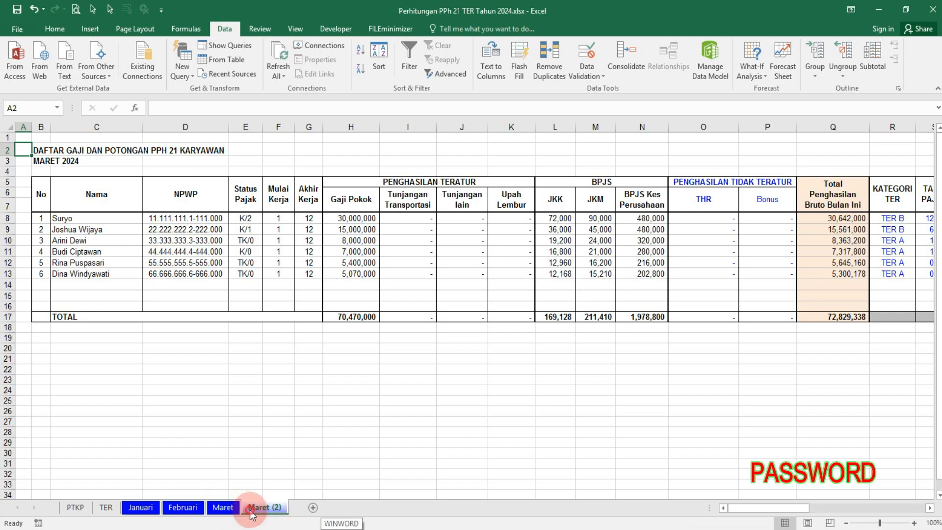
double_click(252, 507)
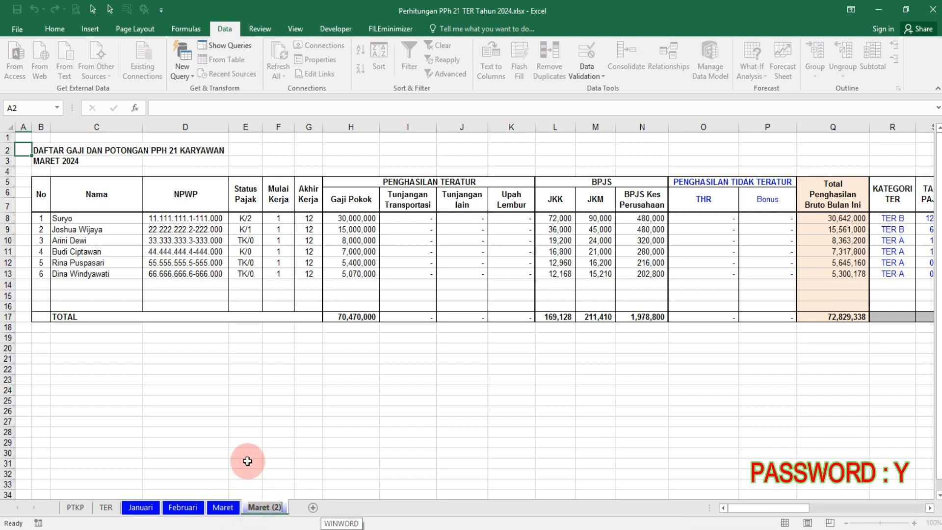
text(Apri)
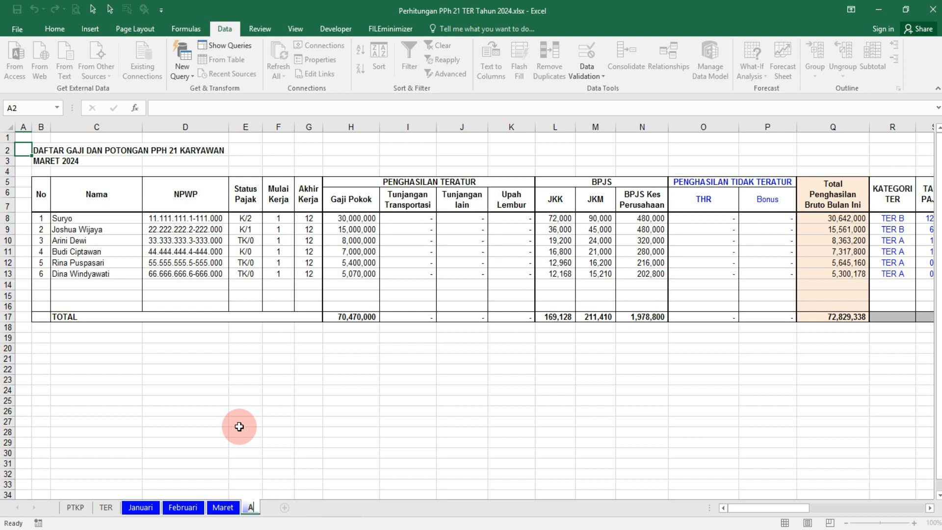
key(Return)
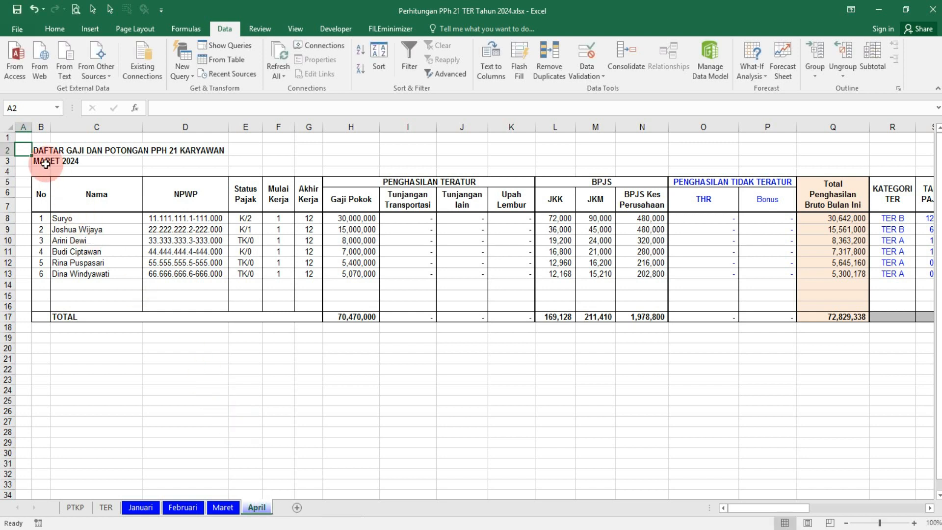
Step: Change the month heading in B3 of the April sheet to APRIL 2024
click(45, 164)
key(F2)
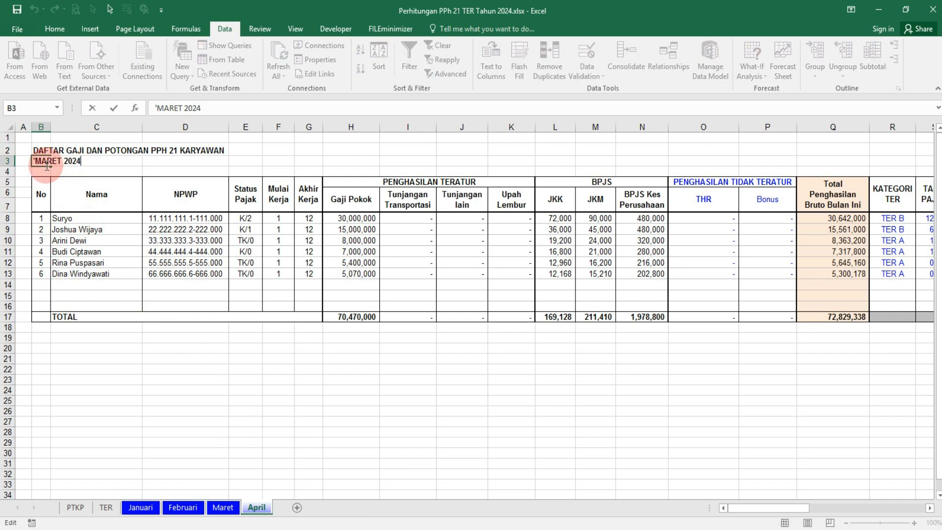
double_click(46, 166)
text(APRIL)
key(Return)
key(Right)
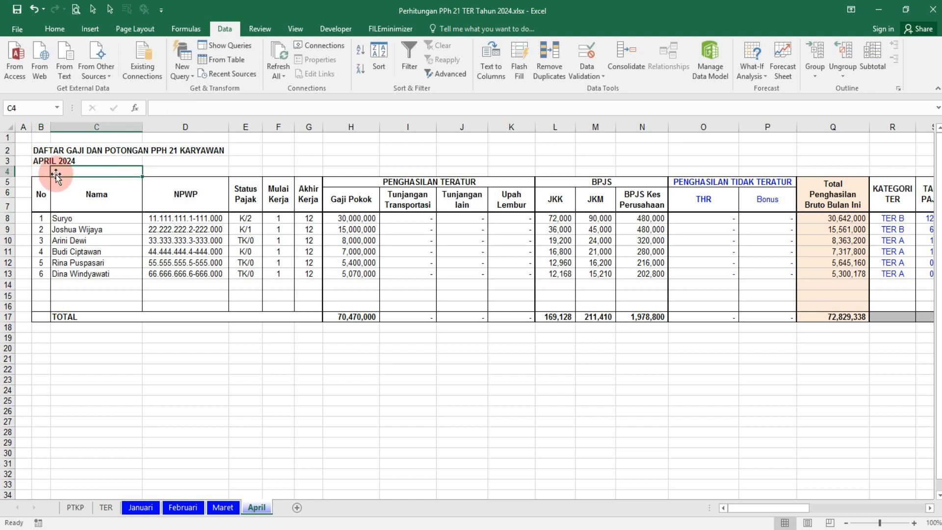
Step: Set the first employee's THR in O8 of the April sheet equal to the Gaji Pokok in H8
click(685, 218)
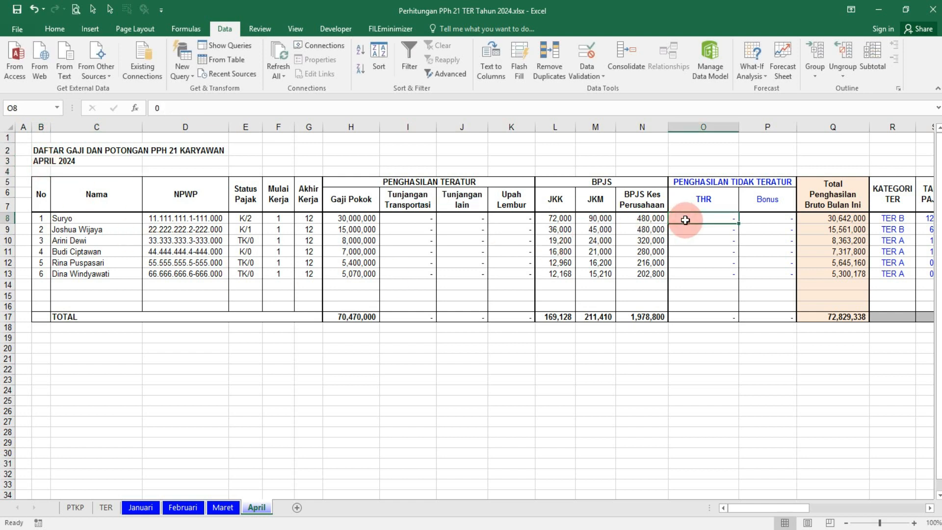
text(+)
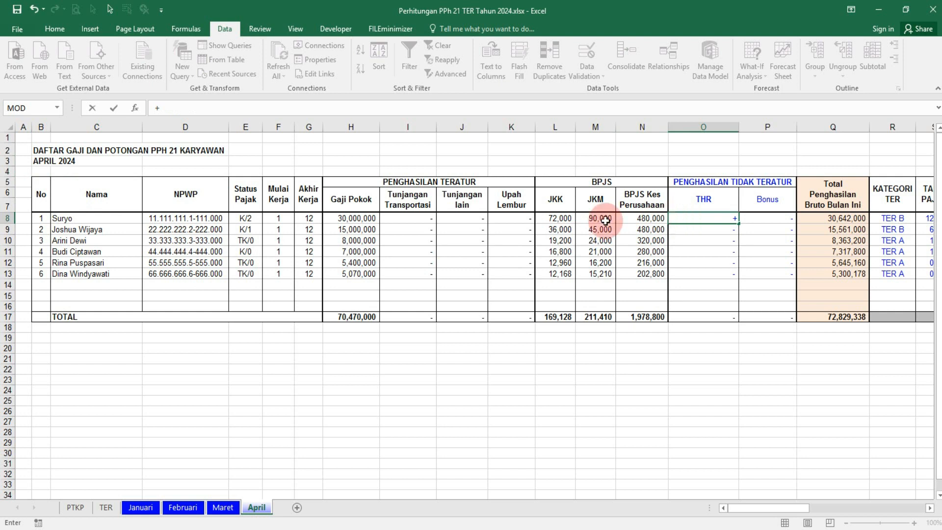
click(354, 219)
key(Return)
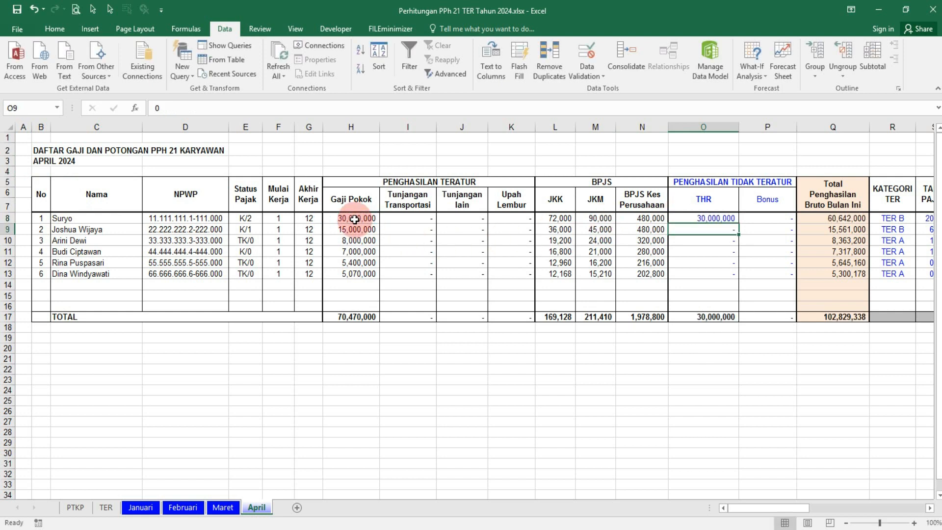
Step: Copy the THR formula from O8 to O9:O13 for the remaining employees on the April sheet
right_click(708, 219)
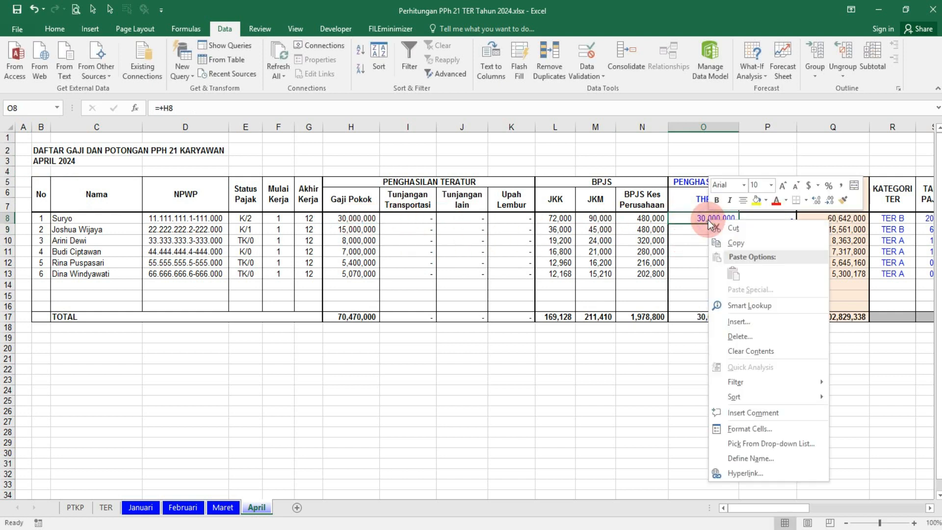
click(729, 242)
drag(720, 232, 716, 269)
right_click(716, 269)
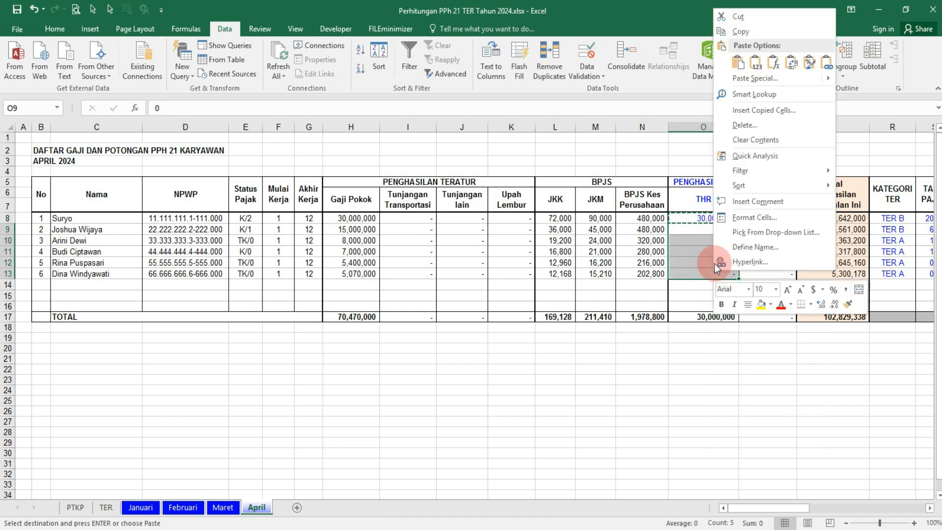
click(737, 62)
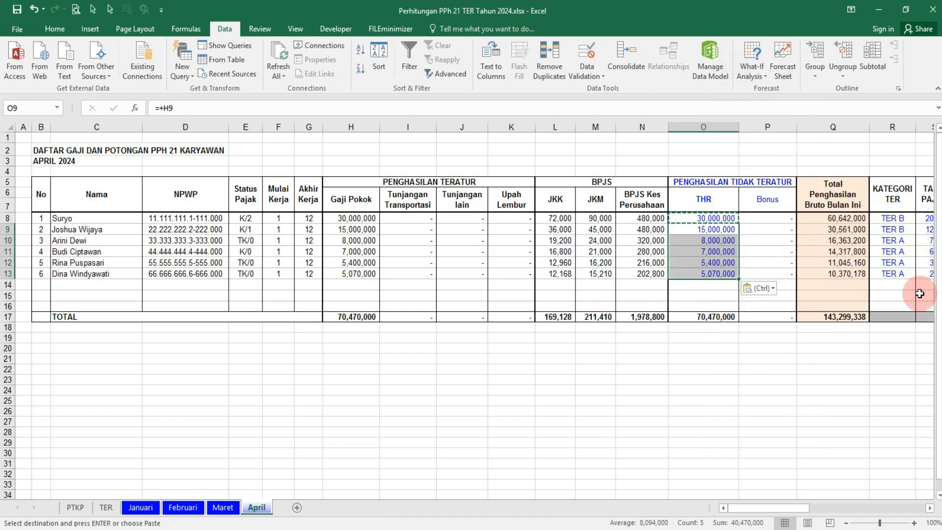
click(931, 507)
click(930, 508)
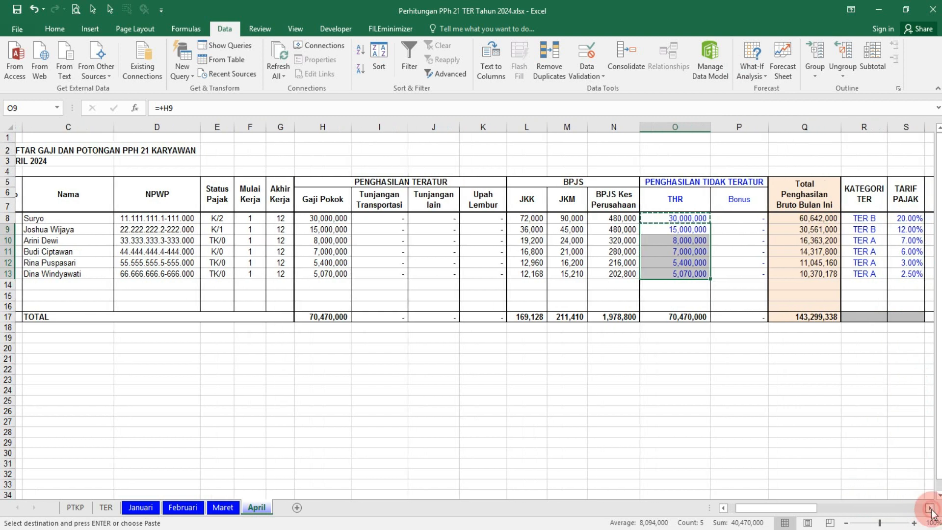
click(930, 508)
click(597, 252)
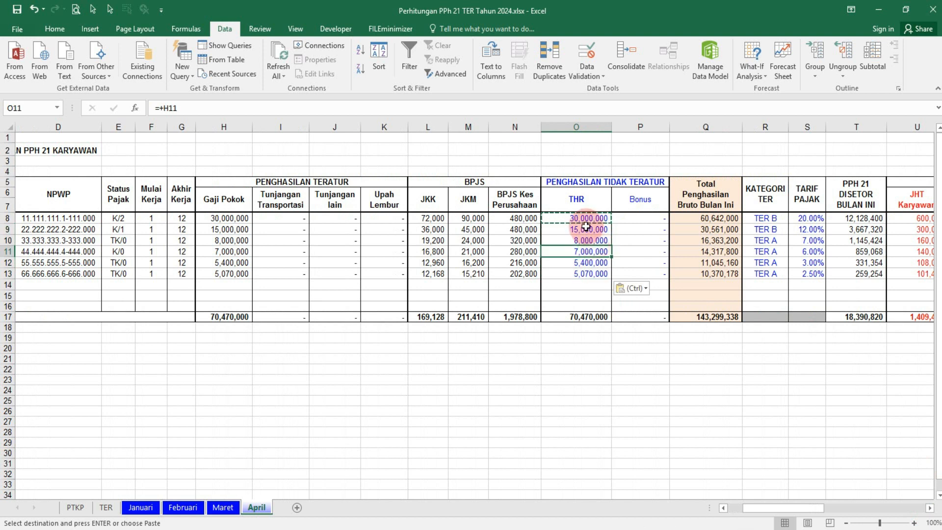
key(Escape)
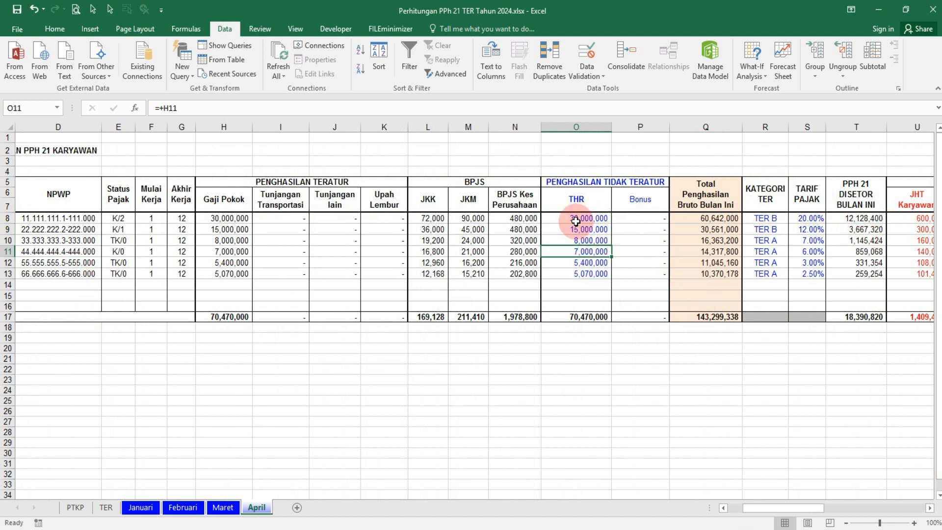
click(561, 148)
key(Left)
key(Left)
key(Left)
key(Left)
key(Left)
key(Left)
key(Left)
key(Left)
key(Left)
key(Left)
key(Left)
key(Left)
key(Left)
key(Left)
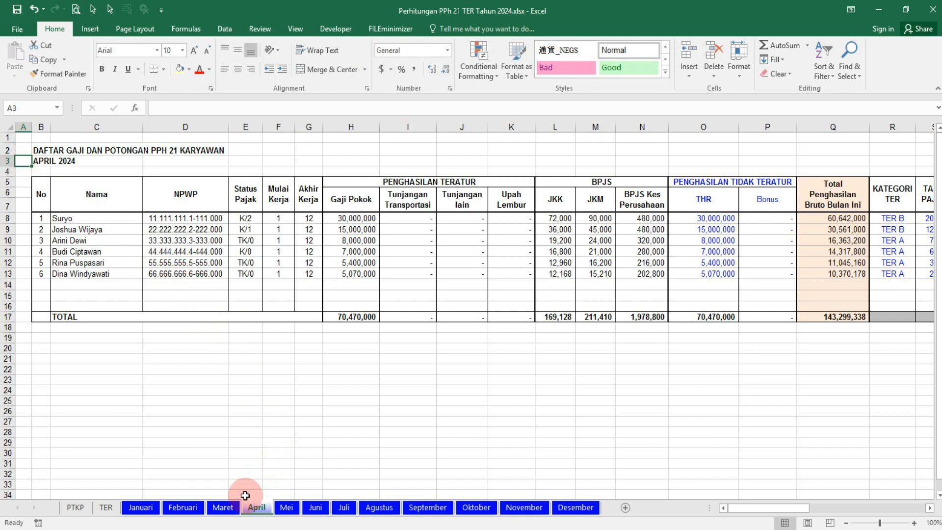
Step: Look through the Maret and November sheets, and examine the annual income and tax columns on the Desember sheet
click(224, 507)
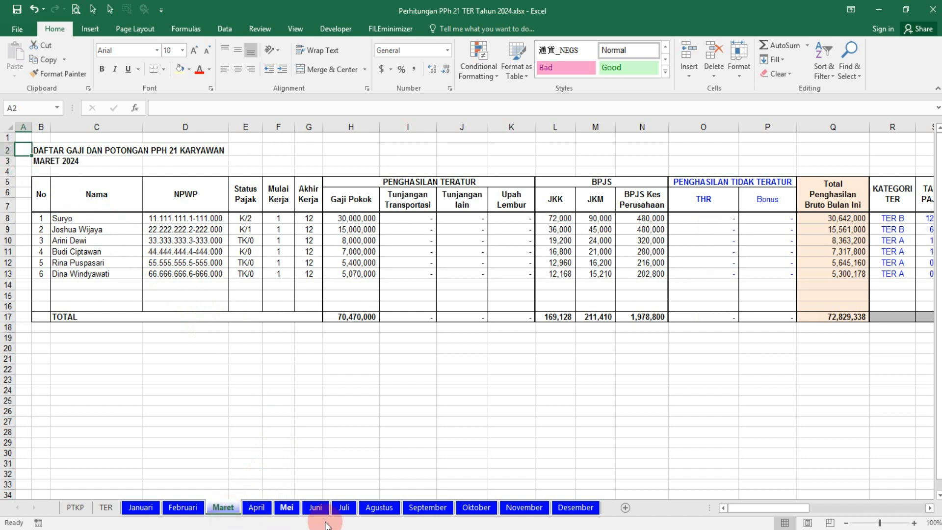
click(528, 507)
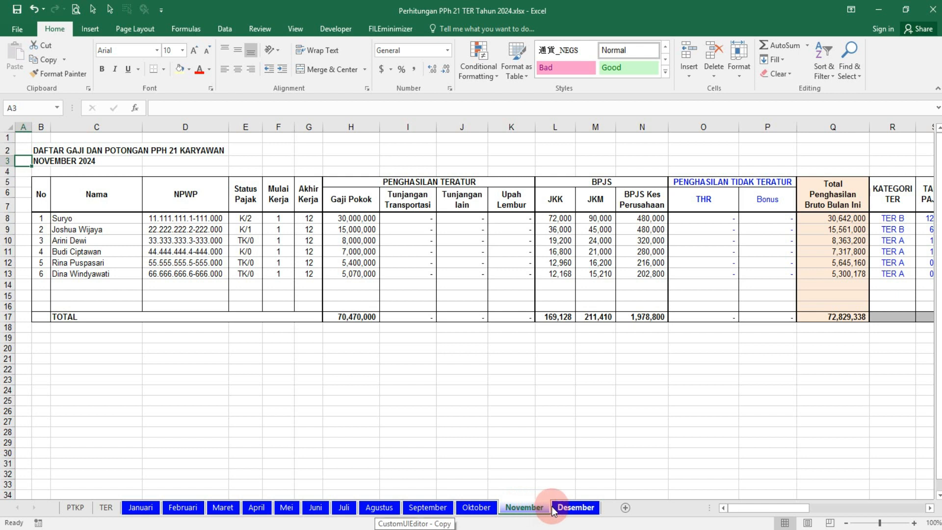
click(578, 511)
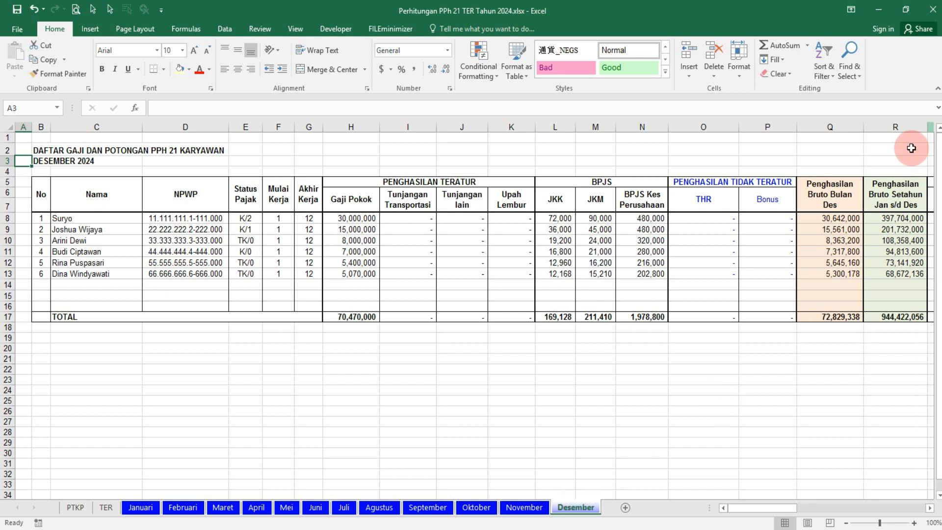
click(898, 172)
key(Right)
key(Right)
key(Right)
key(Right)
key(Right)
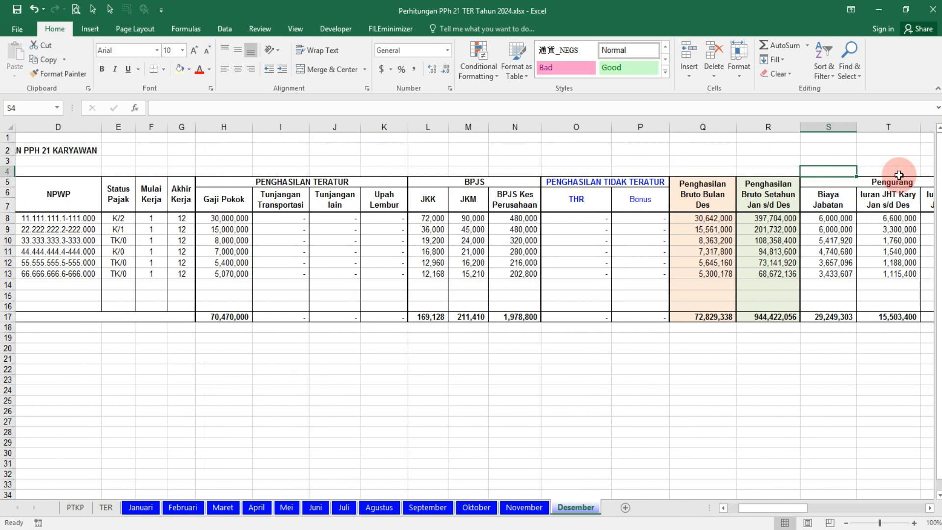
key(Right)
key(Right)
key(Right)
key(Right)
key(Right)
key(Right)
key(Right)
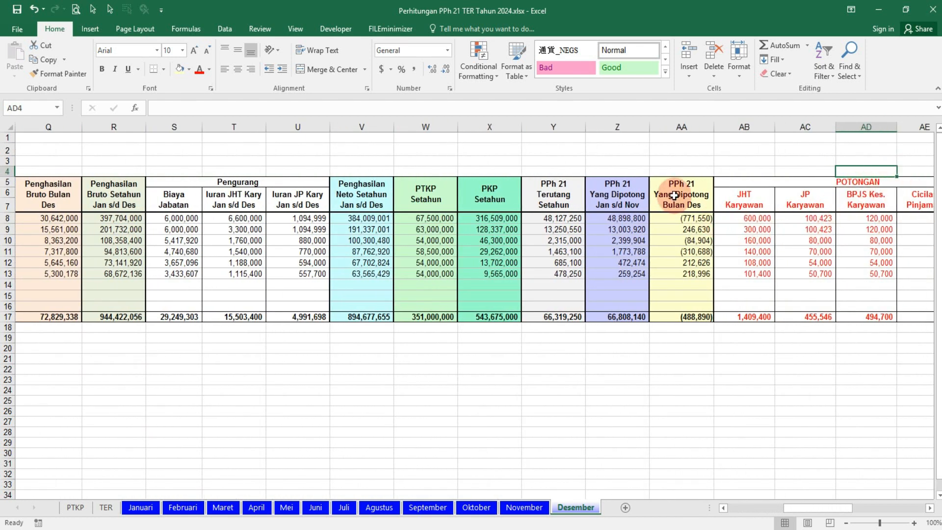
Step: Examine the progressive tax formula for PPh 21 Terutang Setahun in Y8 of the Desember sheet
click(549, 223)
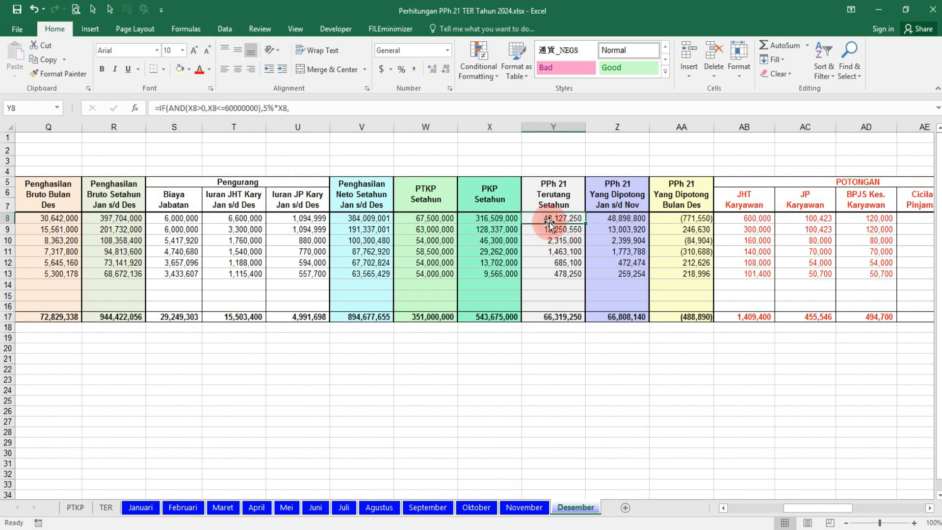
double_click(549, 223)
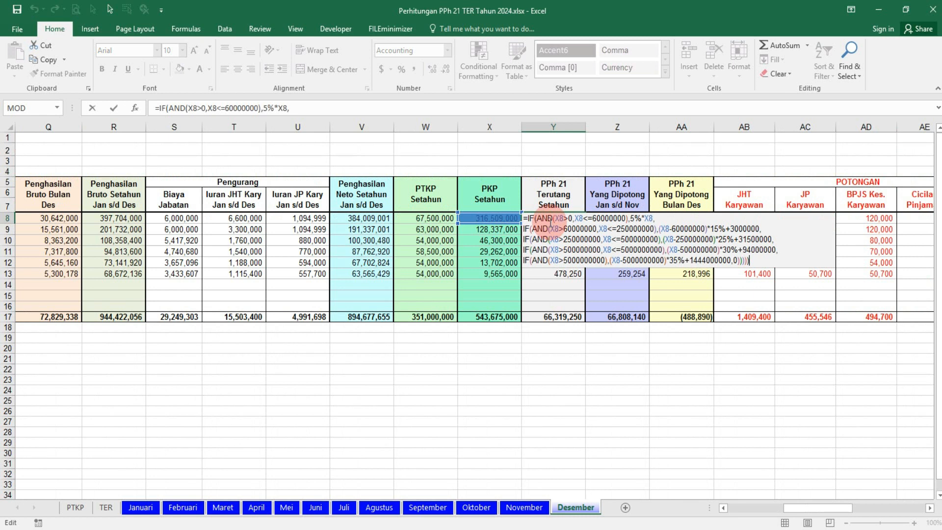
key(Return)
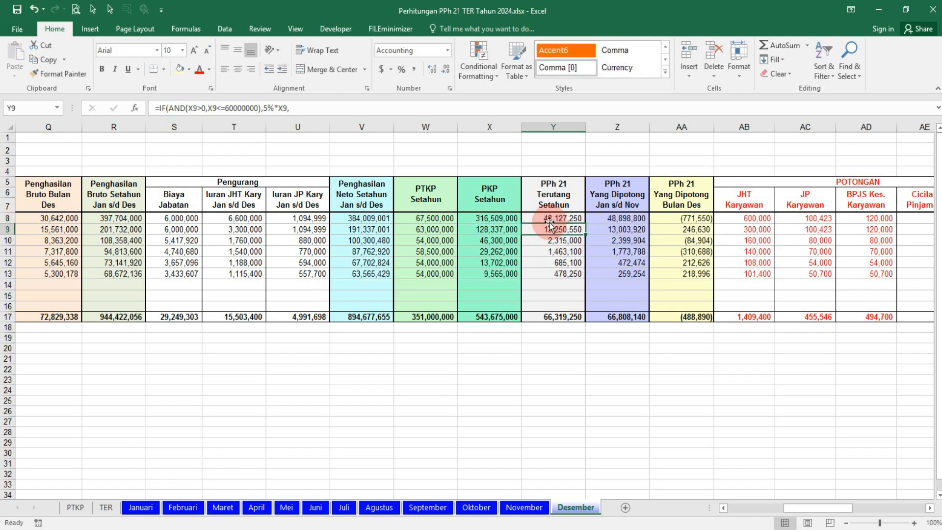
Step: Inspect the December PPh 21 heading, the annual gross income formula in R8 and the Pengurang column group
click(669, 202)
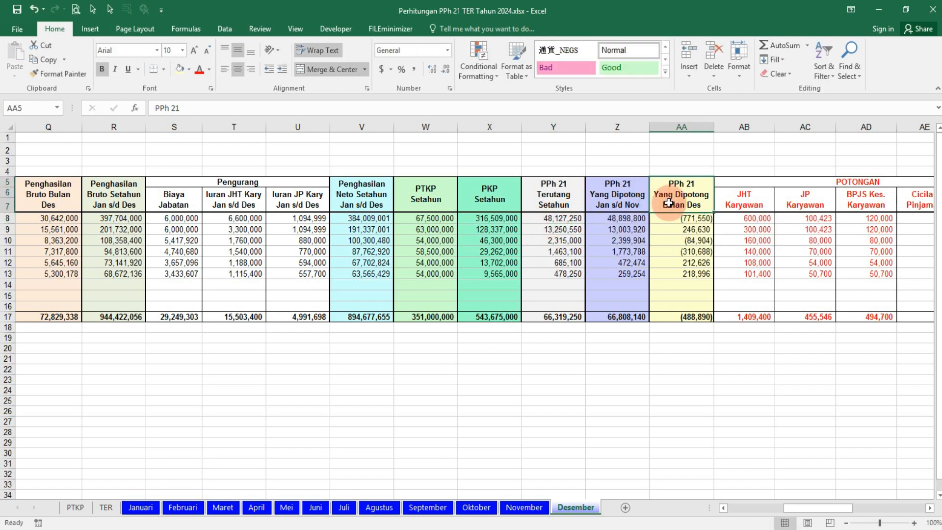
click(112, 190)
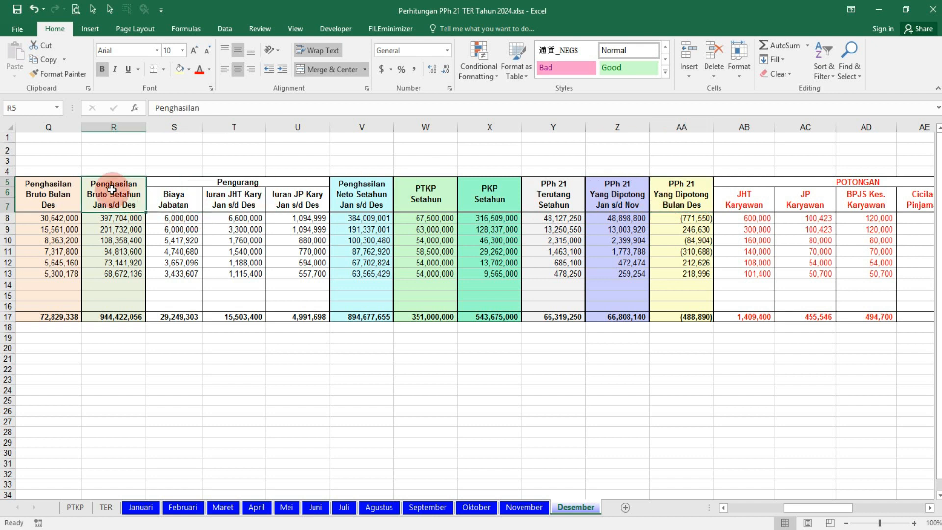
click(117, 219)
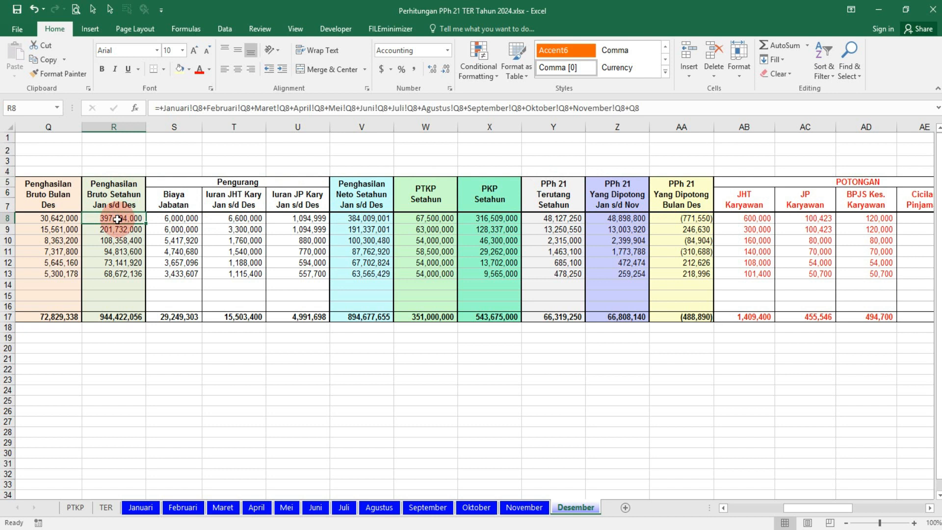
click(176, 183)
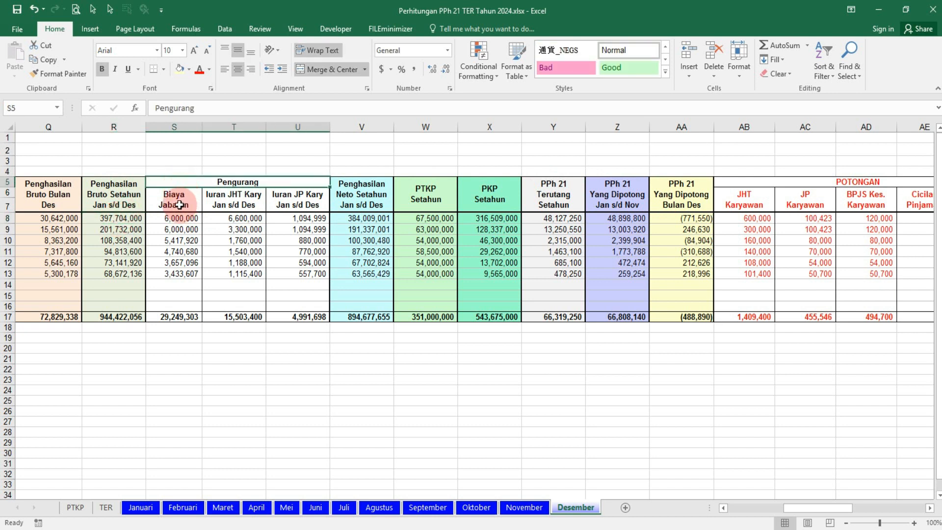
Step: Examine the formulas for Biaya Jabatan, Iuran JHT and Iuran JP in S8, T8 and U8 of the Desember sheet
click(182, 202)
click(182, 217)
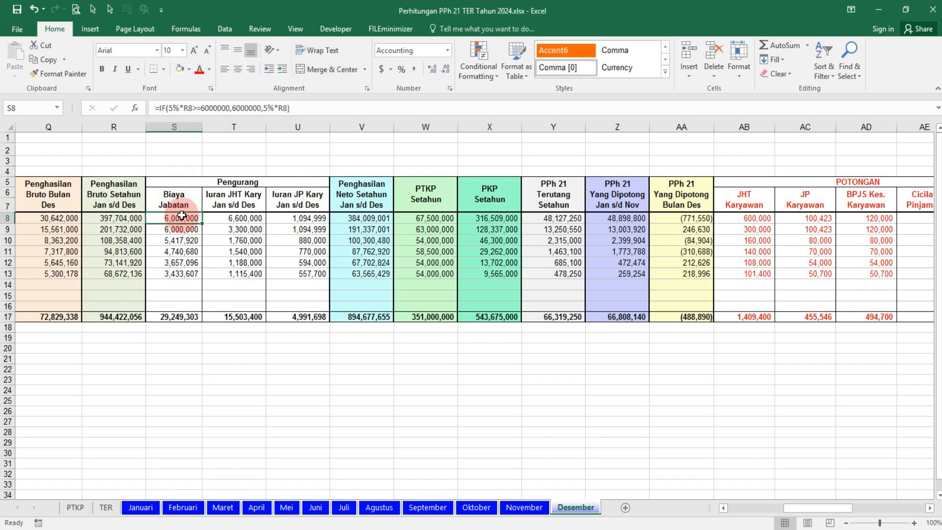
click(226, 203)
click(229, 217)
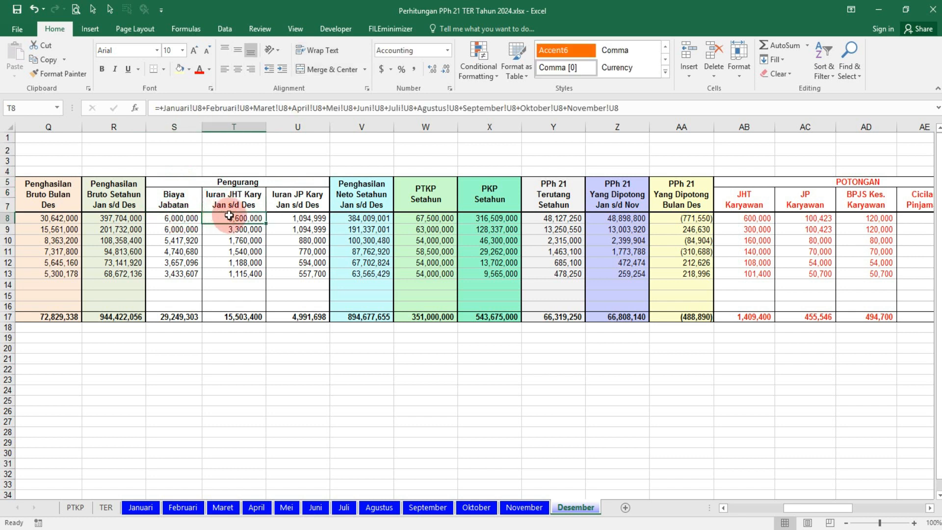
click(284, 201)
click(298, 219)
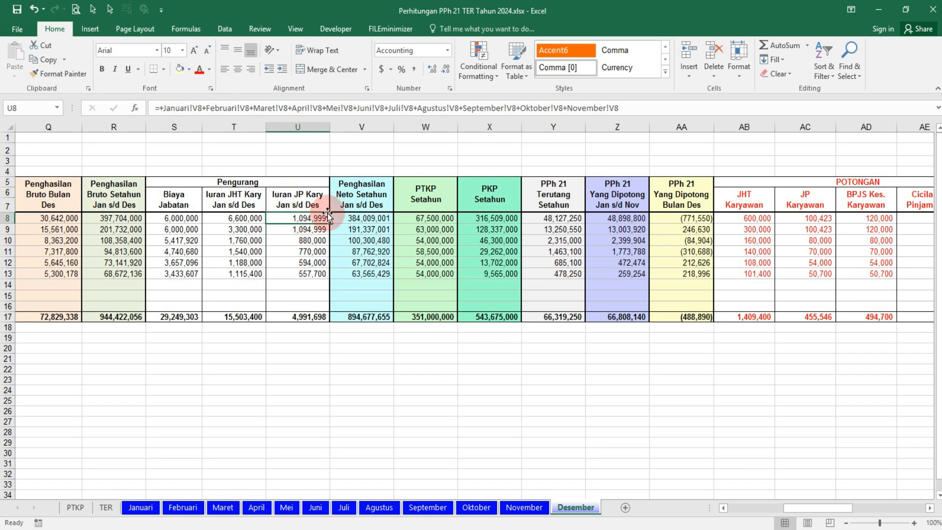
Step: Examine the annual net income, PKP and PTKP formulas in V8, X8 and W8 of the Desember sheet
click(358, 198)
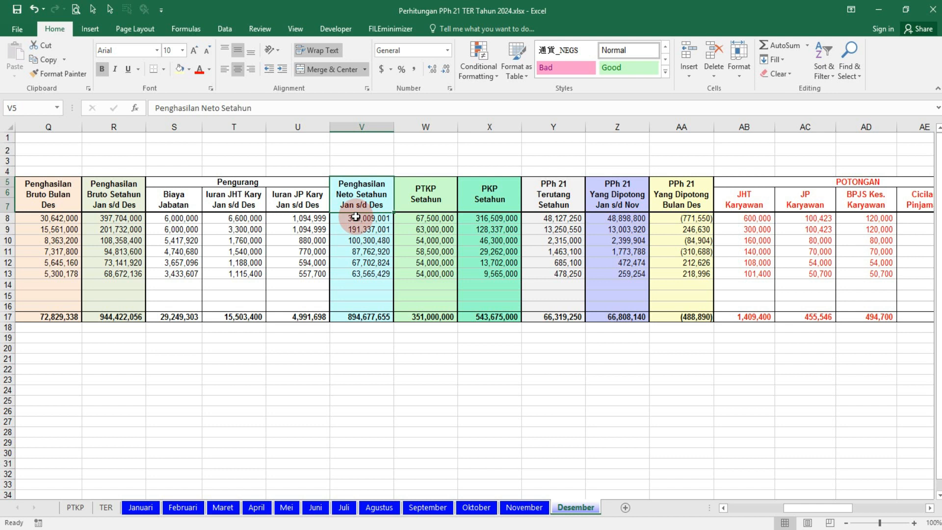
click(356, 217)
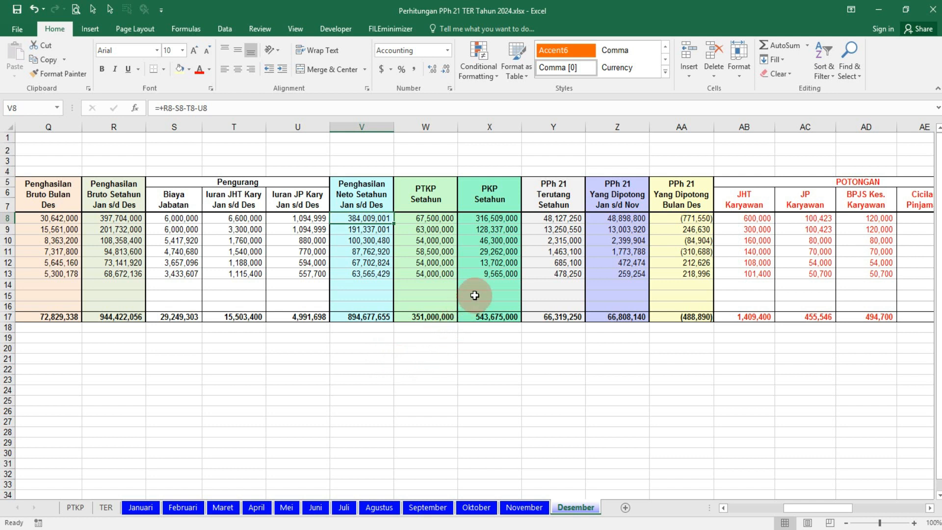
click(498, 197)
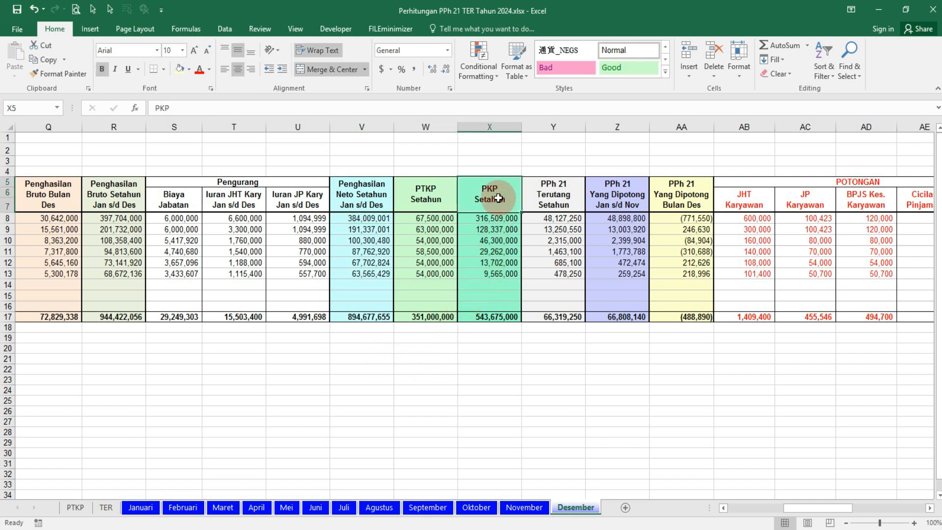
click(496, 217)
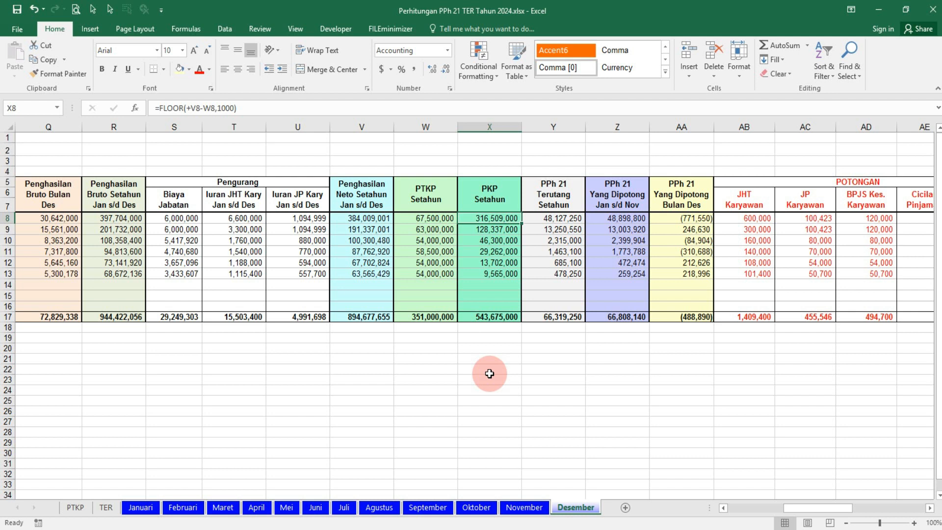
click(429, 196)
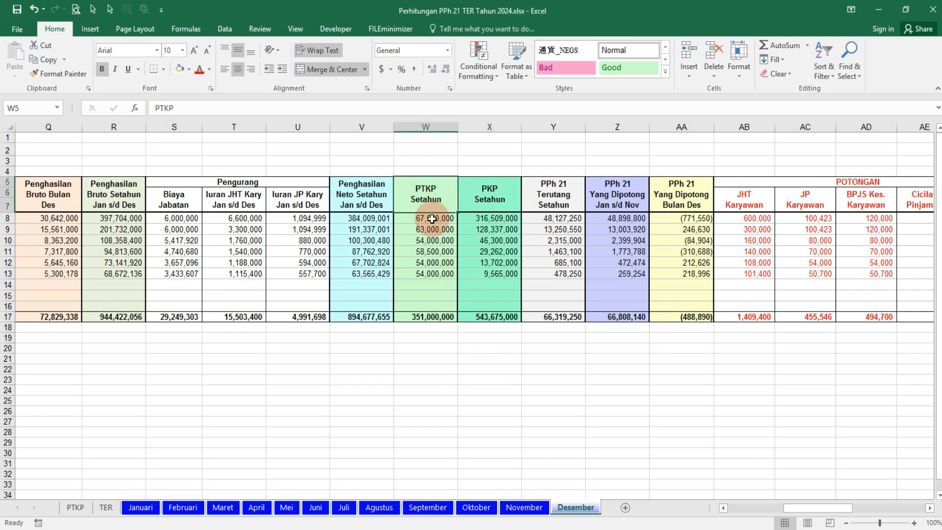
click(432, 218)
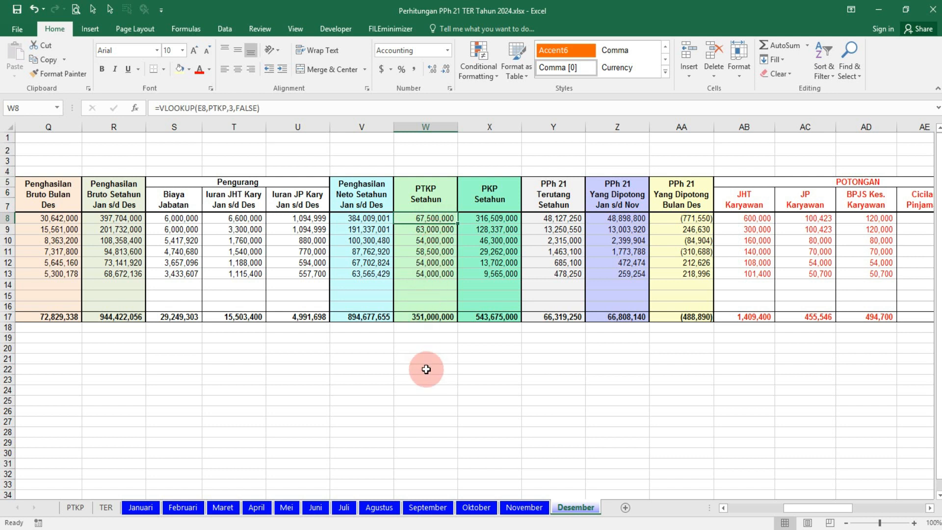
Step: Review the full nested IF formula for PPh 21 Terutang Setahun in Y8 without changing it
click(558, 200)
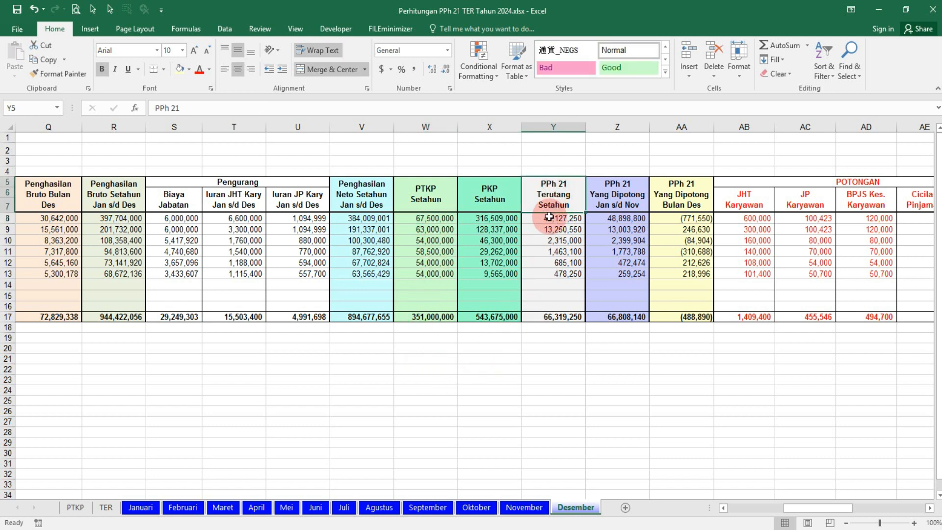
click(549, 217)
double_click(549, 216)
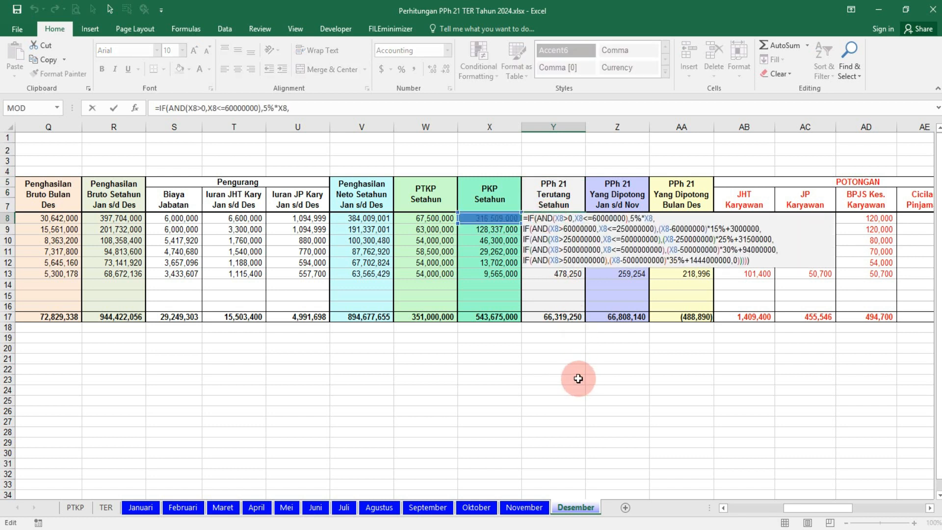
key(Escape)
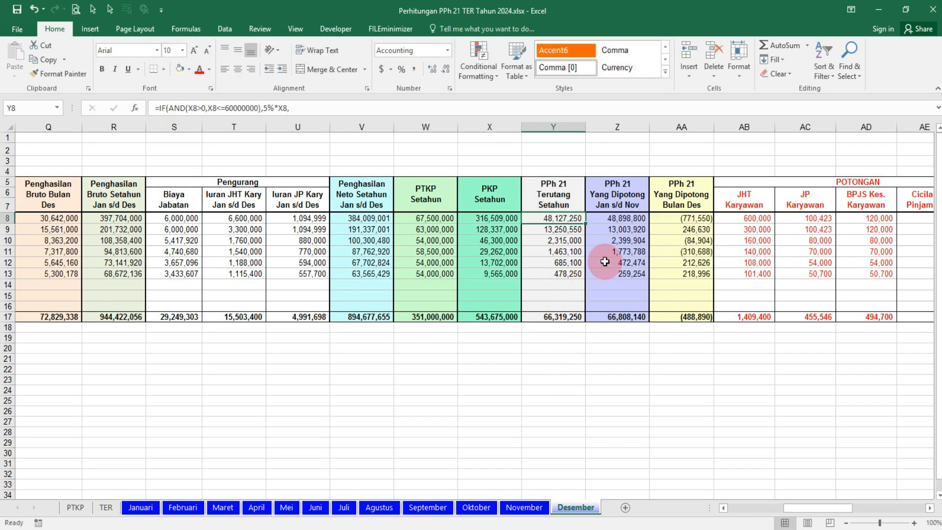
Step: Examine how the December PPh 21 in AA8 and AA9 derives from the annual tax due and the January–November tax withheld
click(682, 198)
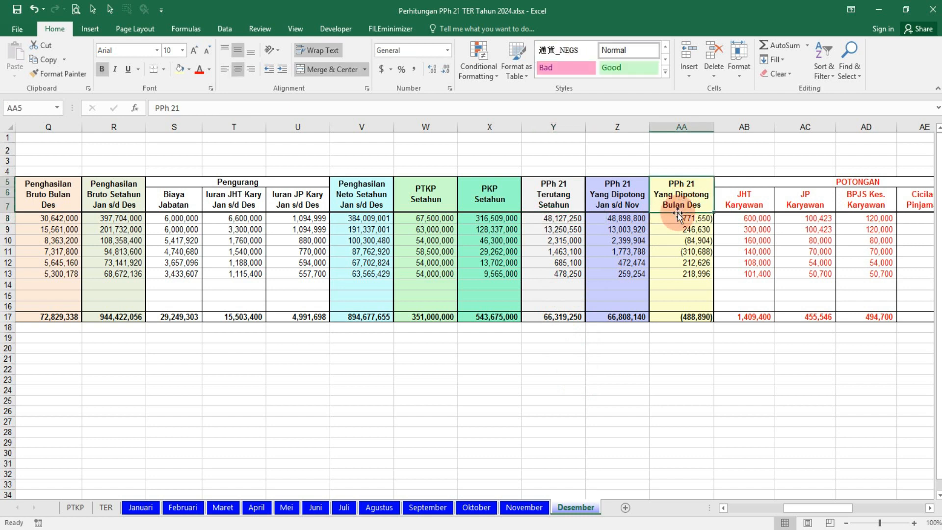
click(567, 217)
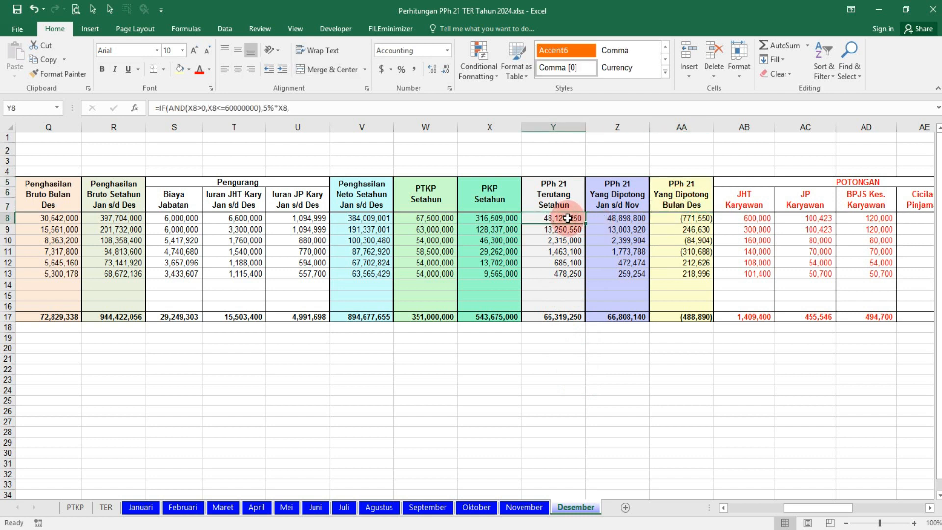
click(613, 218)
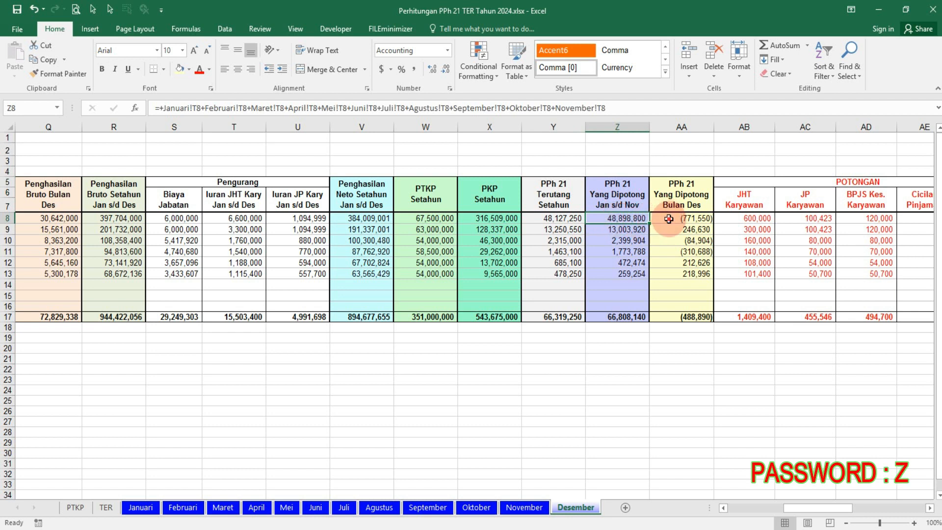
click(669, 219)
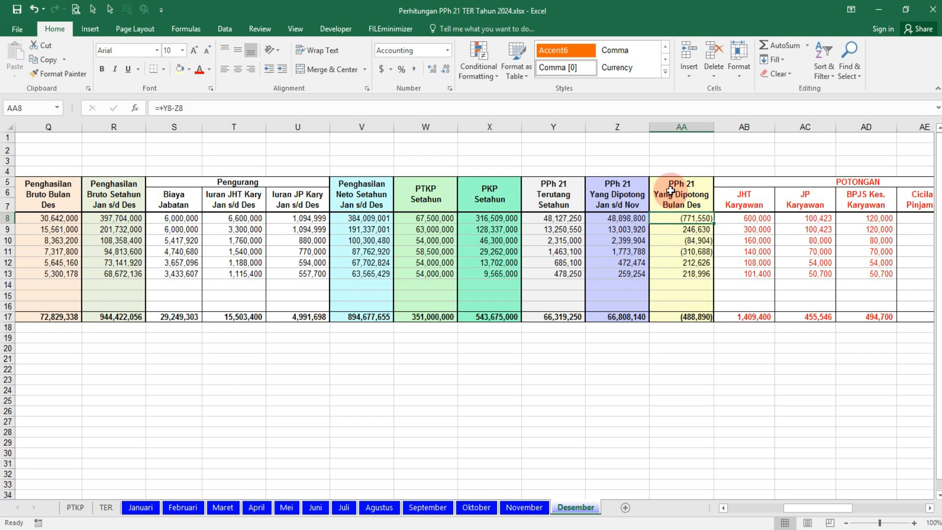
click(684, 230)
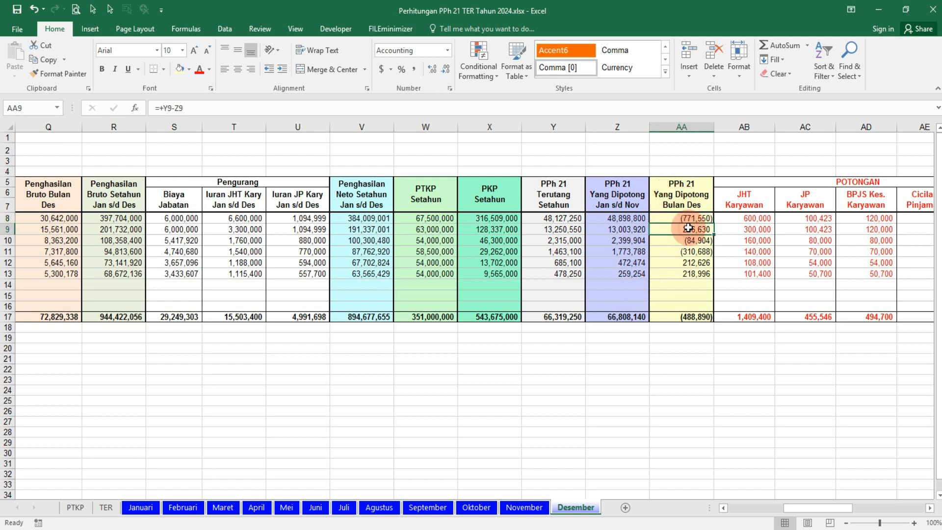
click(677, 195)
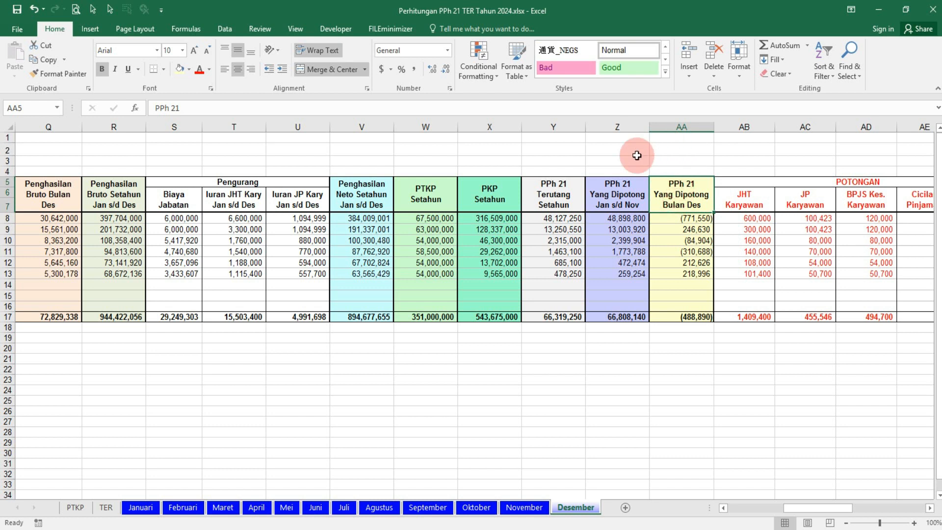
click(23, 150)
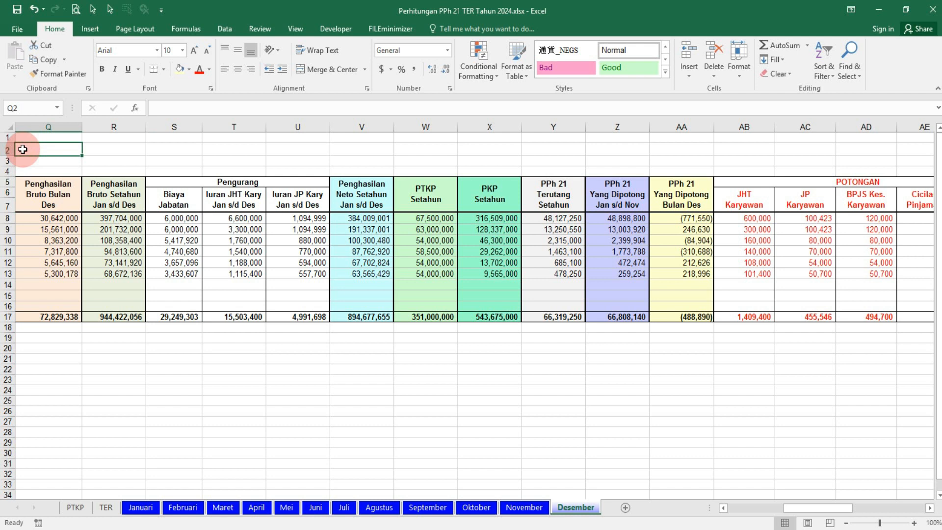